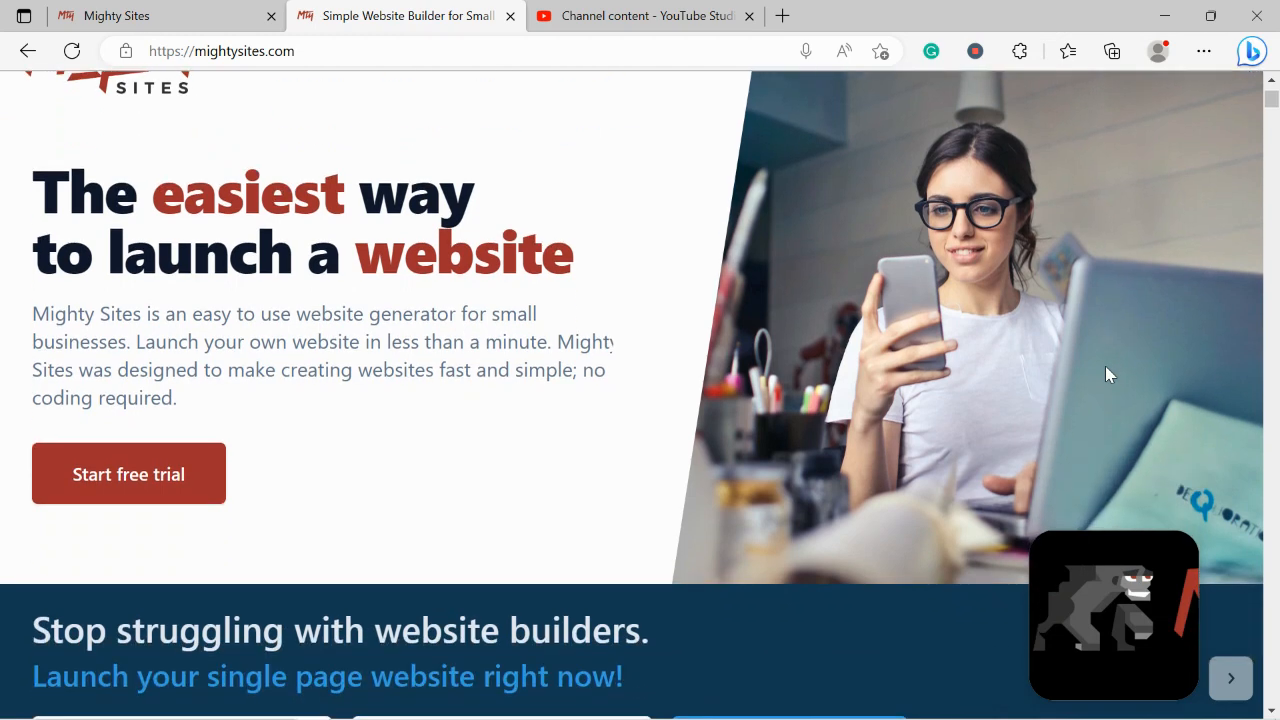
Read down the info page, highlighting the one page website and Instant templates headings
scroll(1107, 374, down, 3)
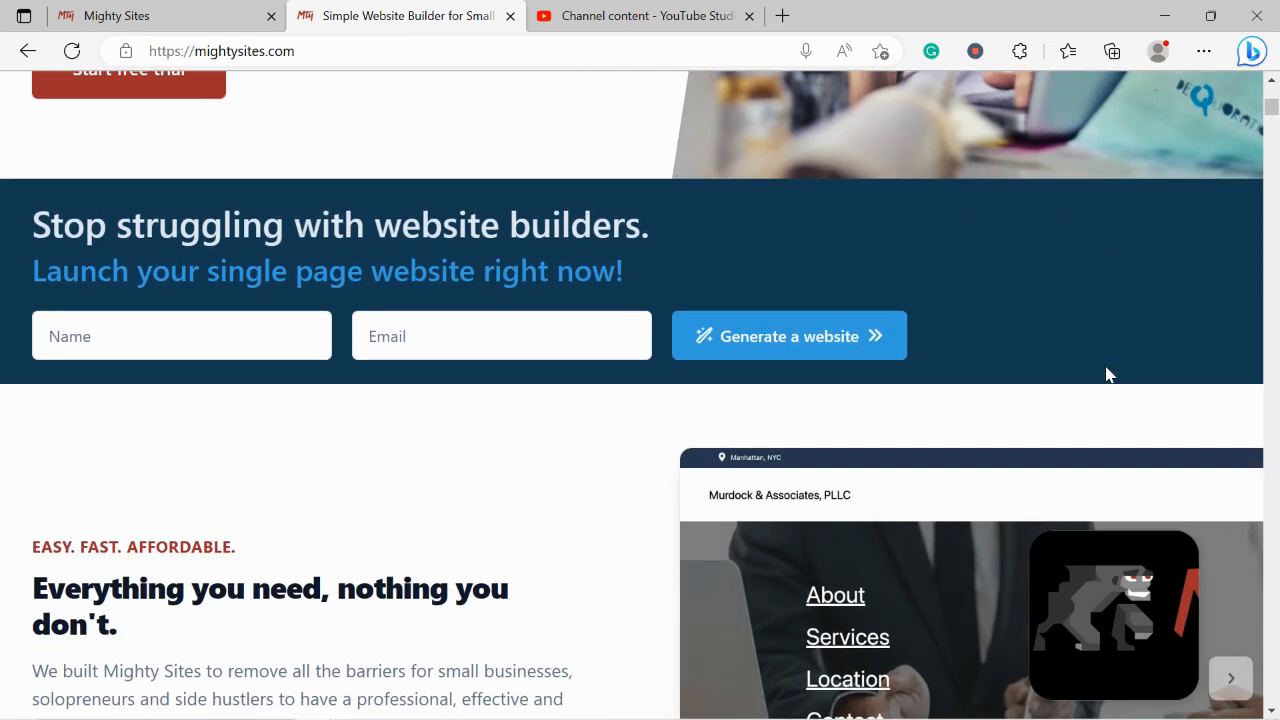
scroll(1106, 374, down, 3)
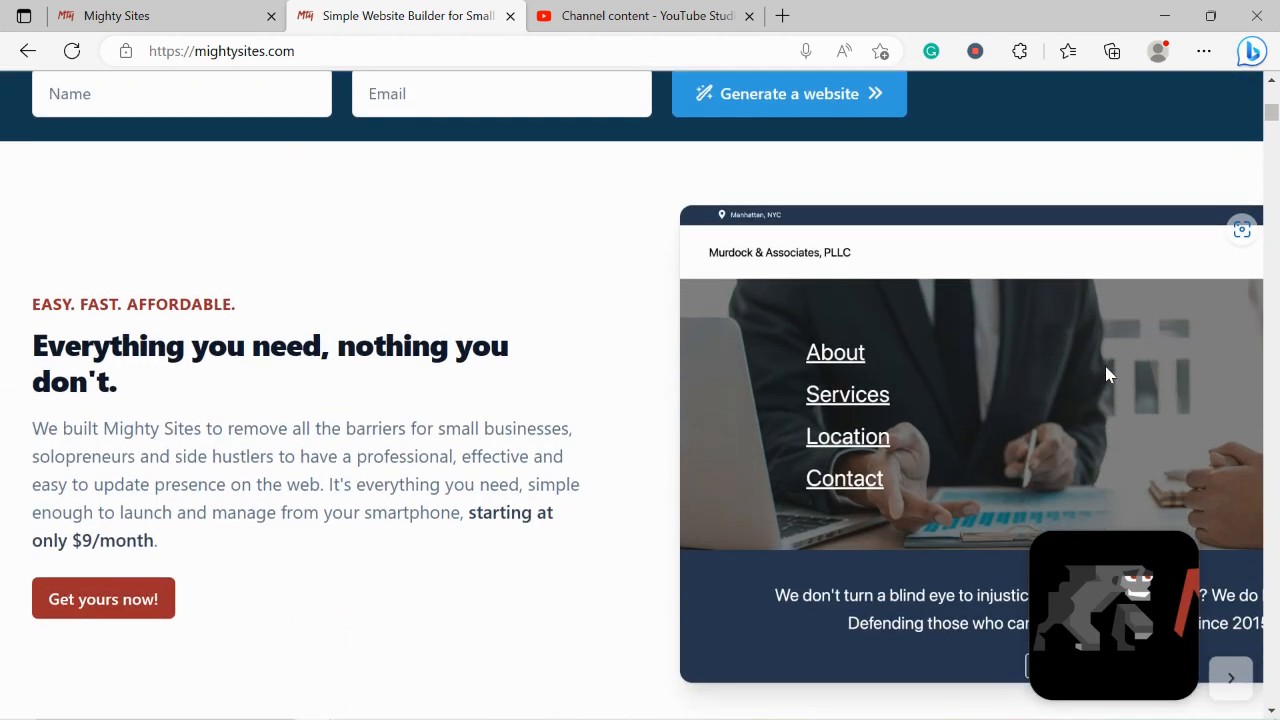
scroll(1106, 374, down, 3)
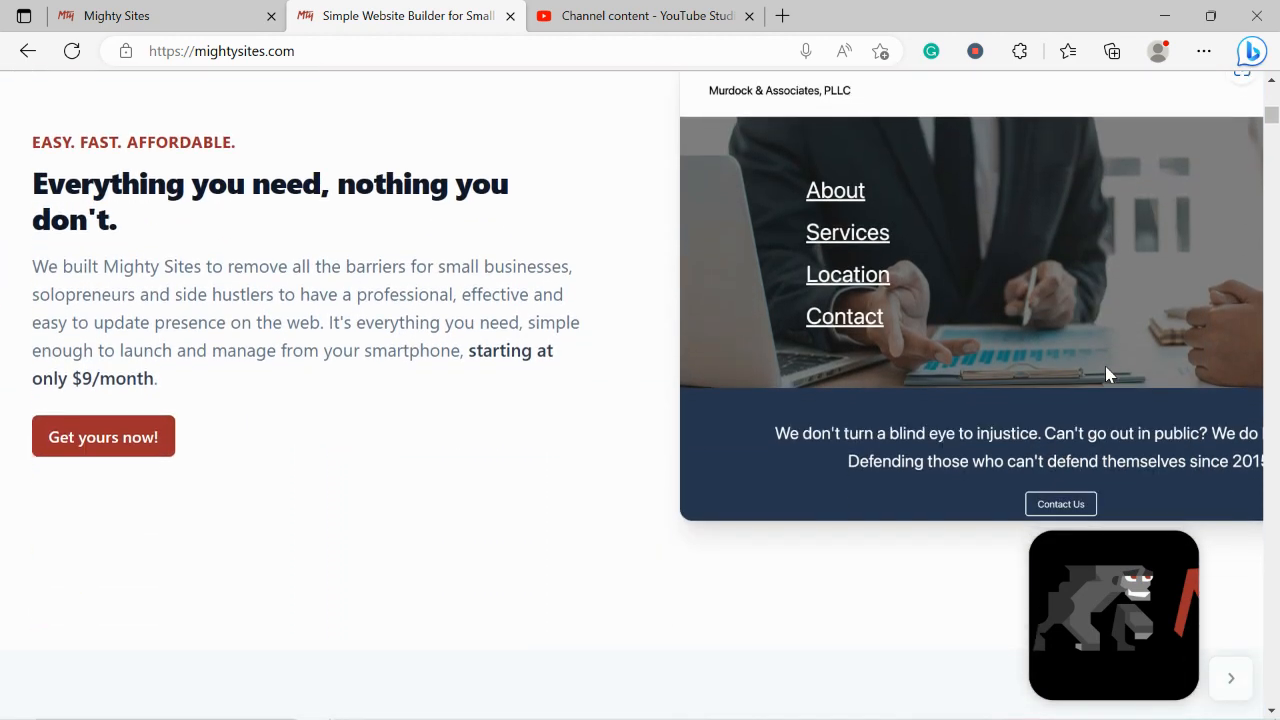
scroll(1106, 374, down, 1)
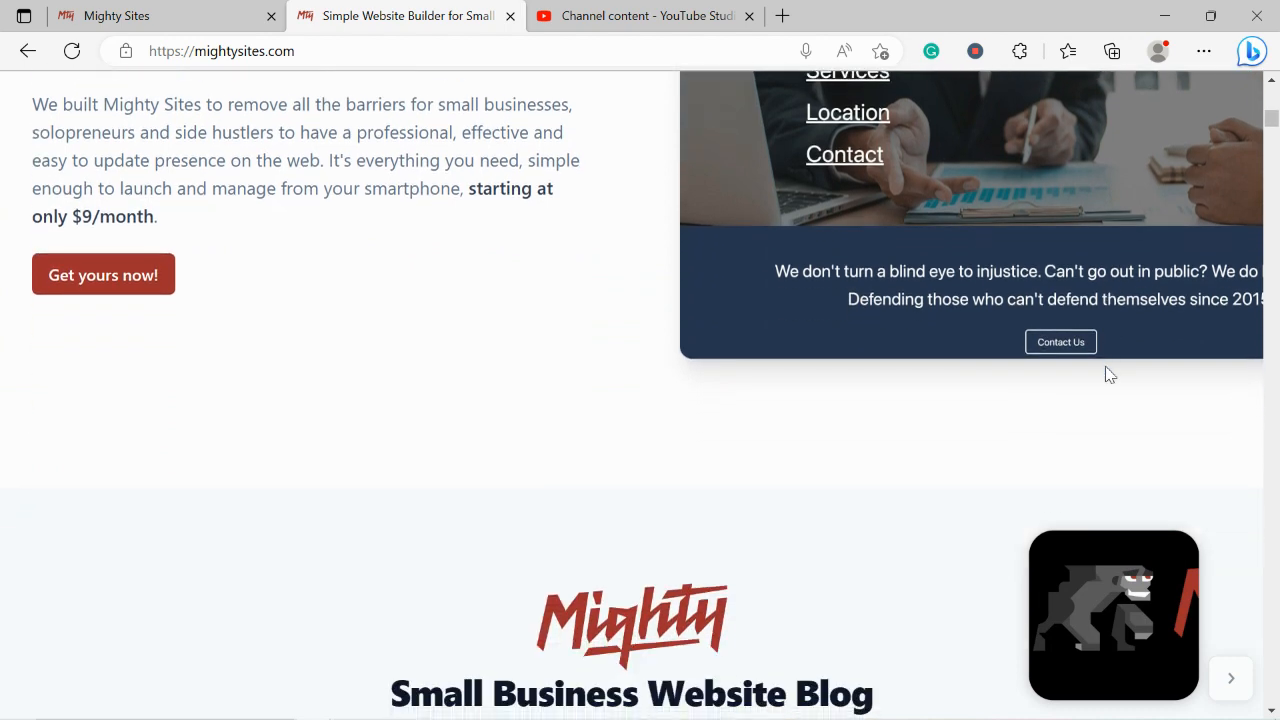
scroll(1106, 374, down, 1)
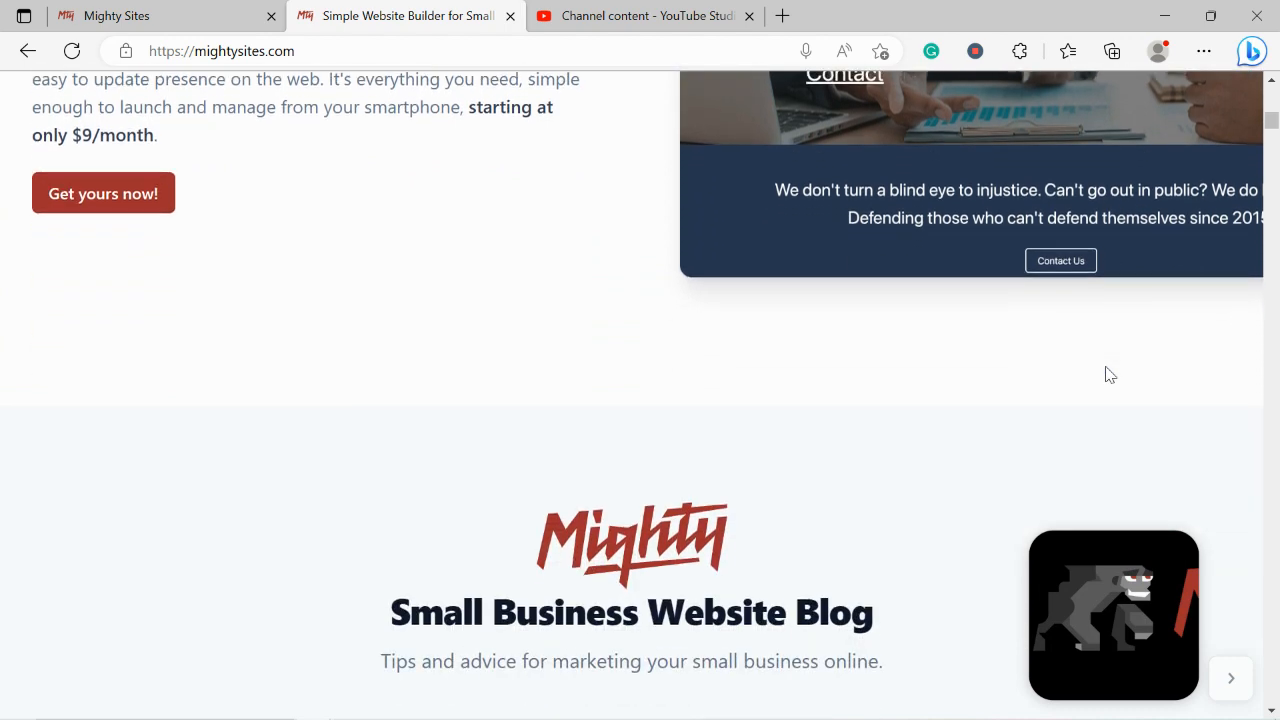
scroll(1108, 374, down, 3)
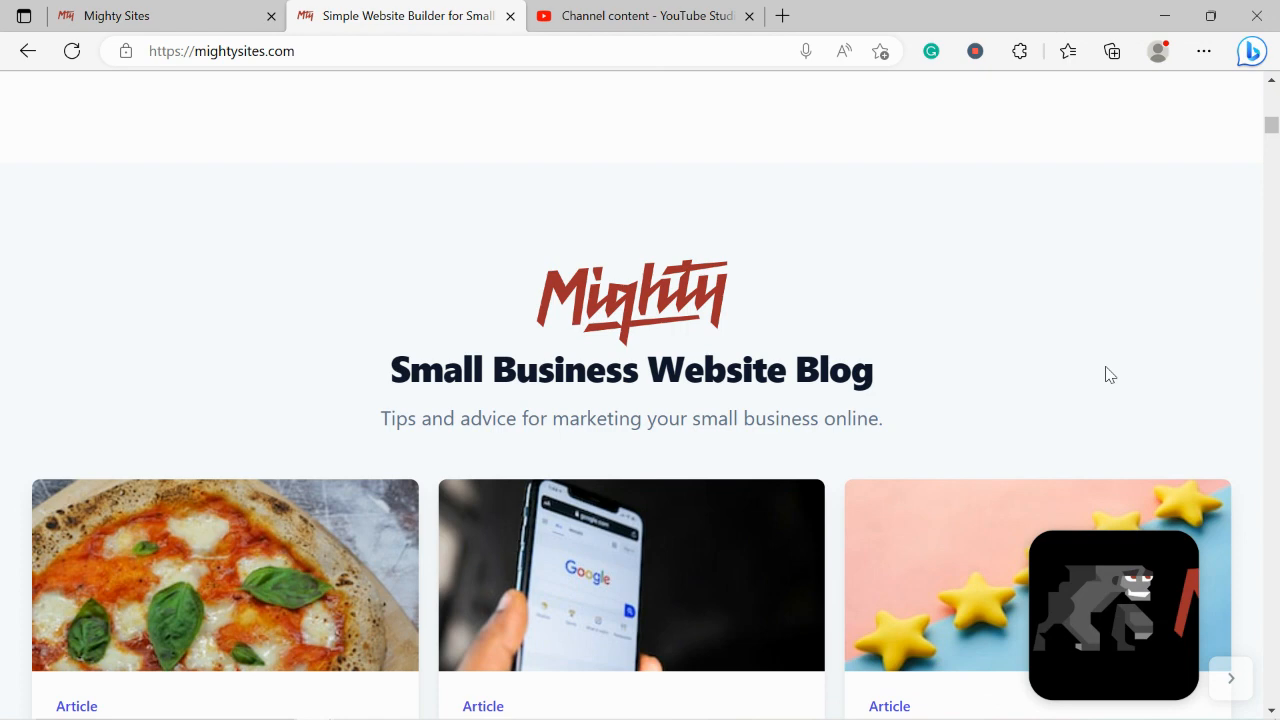
scroll(1108, 374, down, 4)
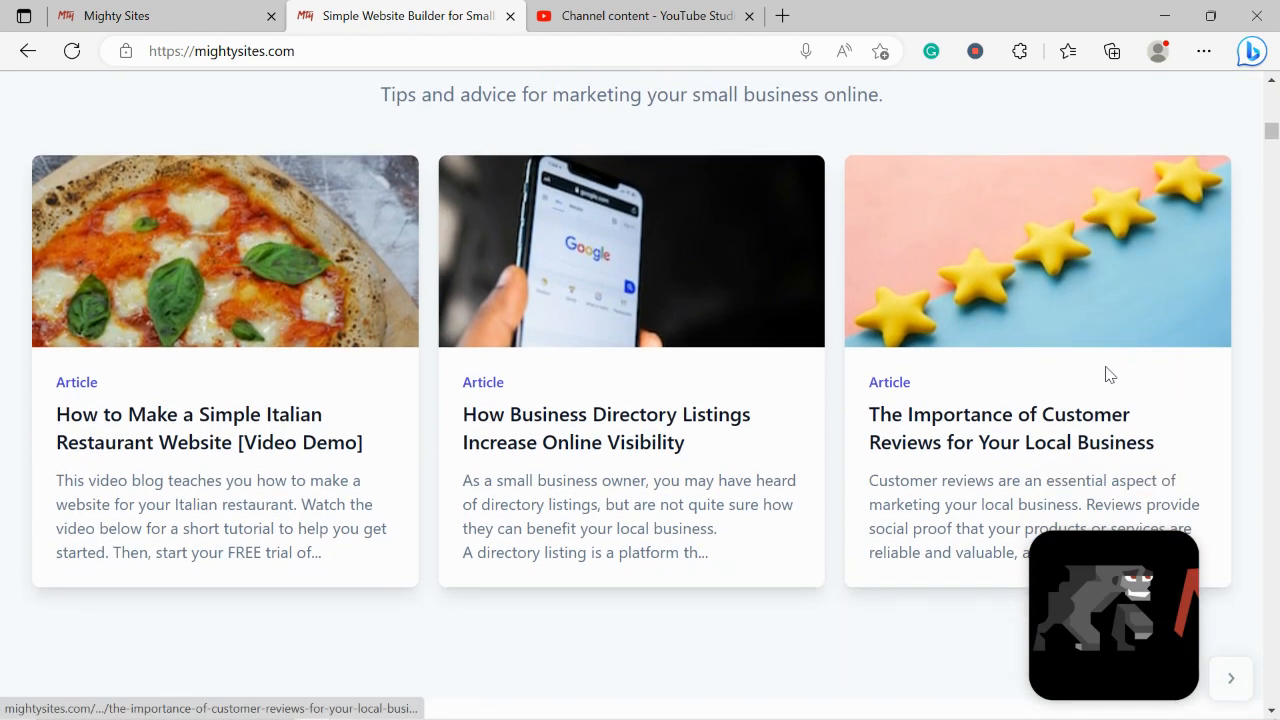
scroll(1108, 374, down, 4)
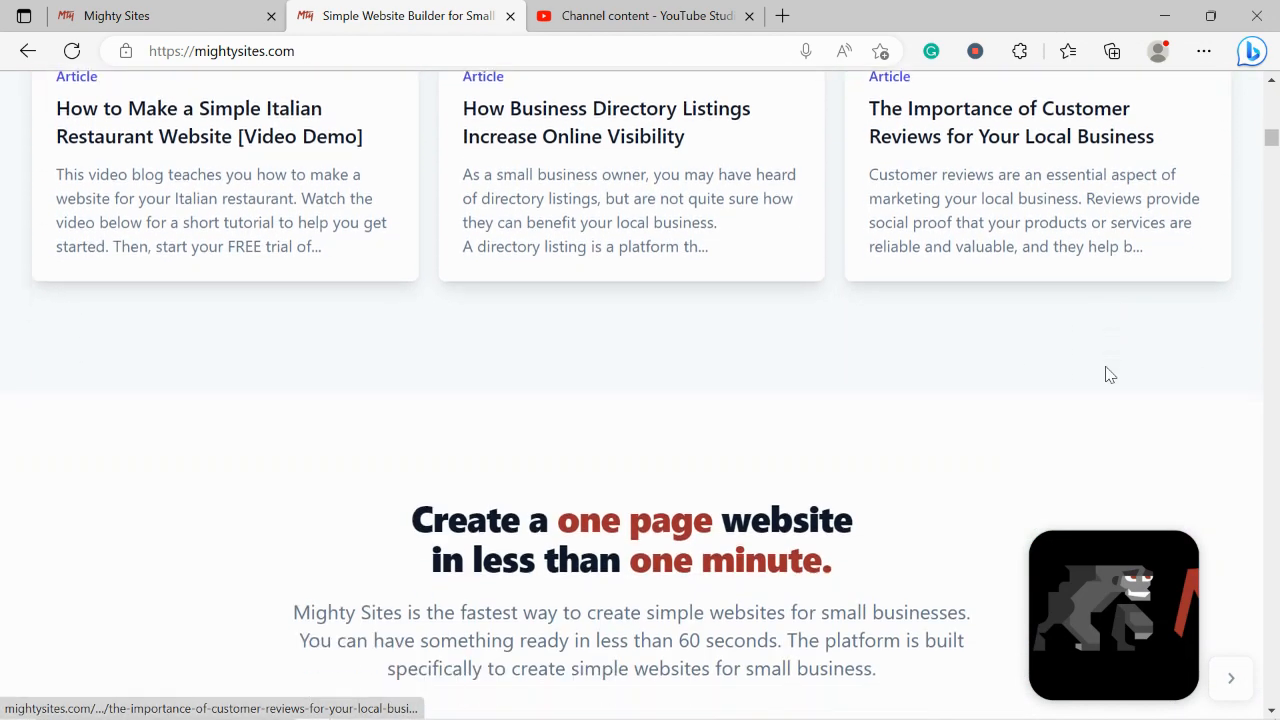
scroll(1108, 374, down, 4)
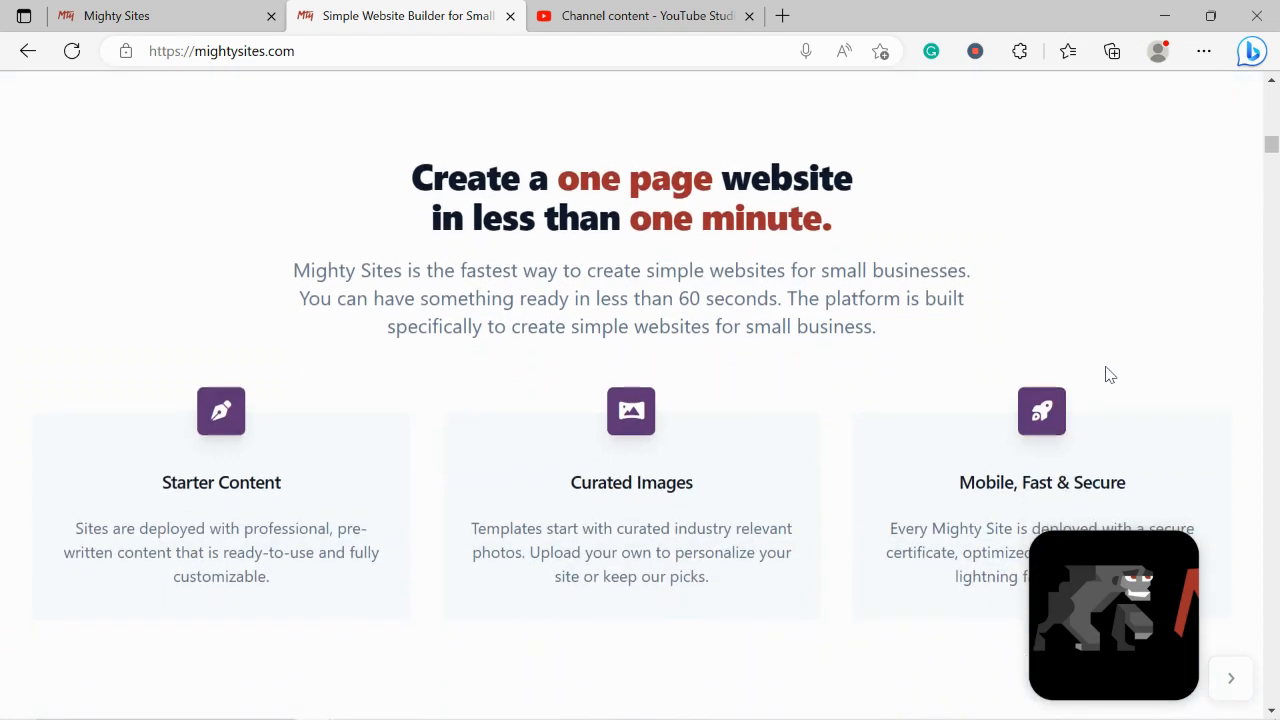
drag(383, 171, 908, 272)
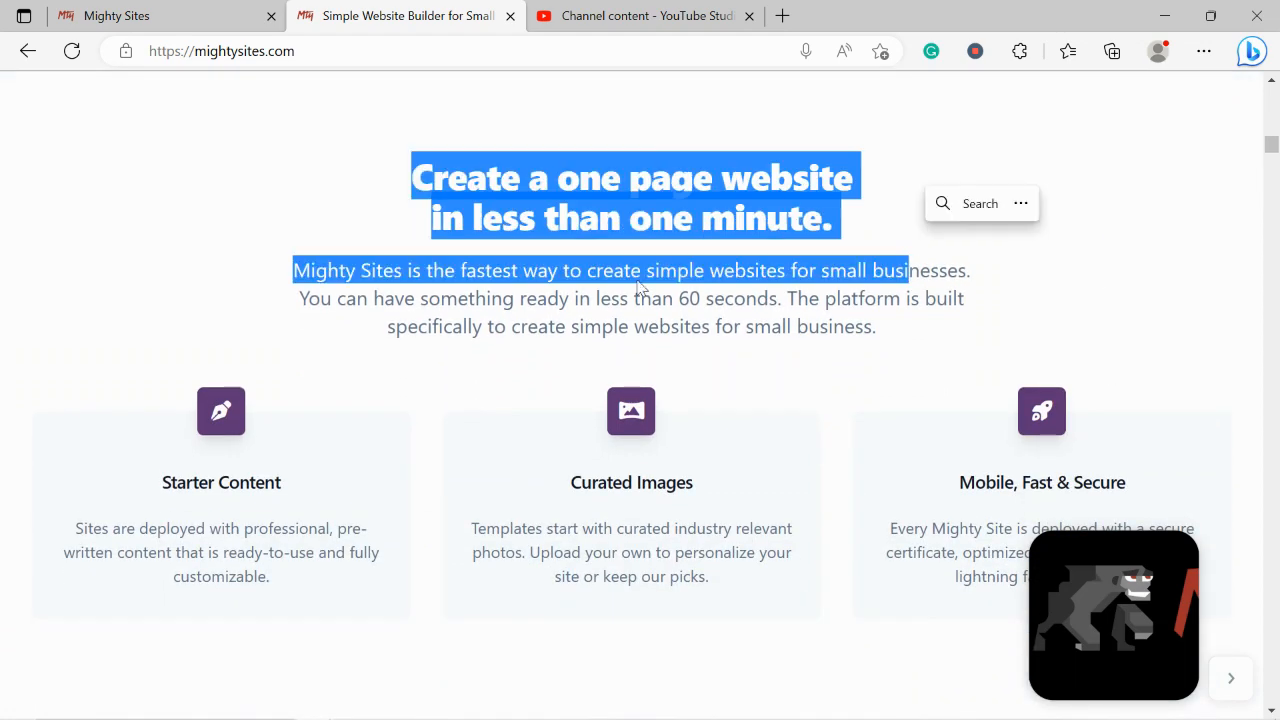
click(549, 271)
scroll(549, 275, down, 4)
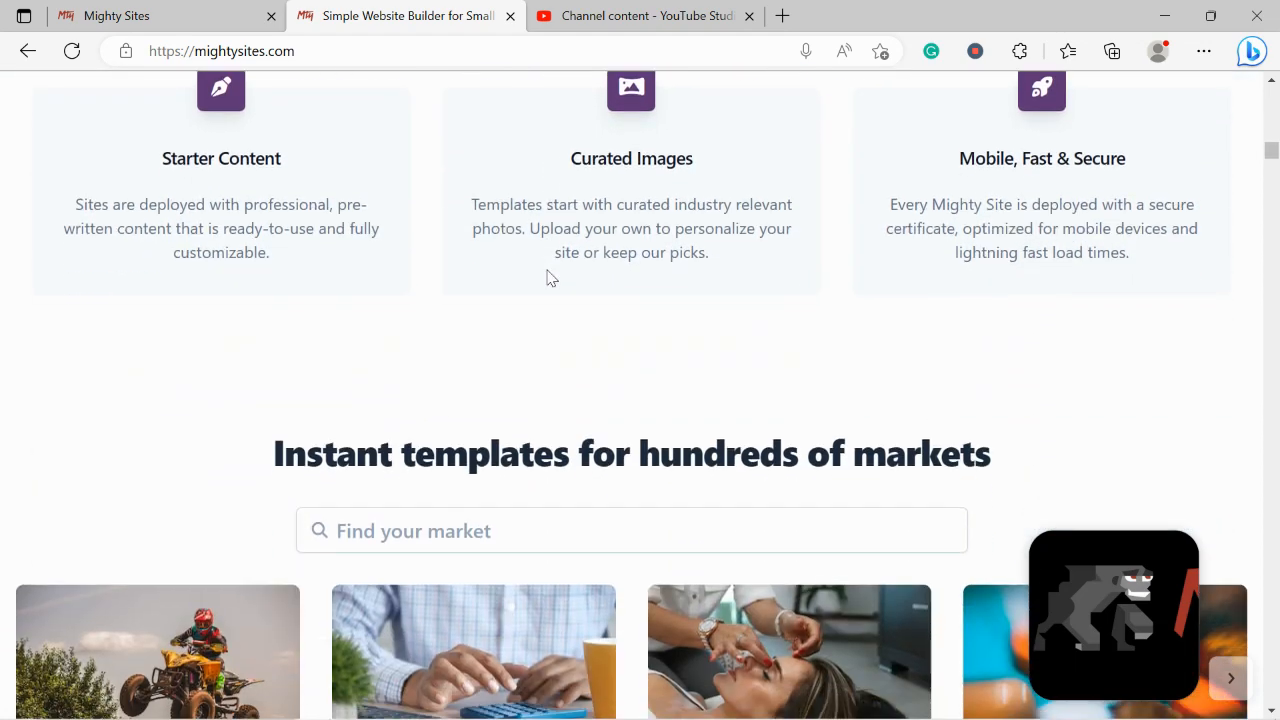
triple_click(619, 447)
click(190, 323)
In the Mighty Sites builder, scroll the template grid and pick Asian Restaurant
click(113, 12)
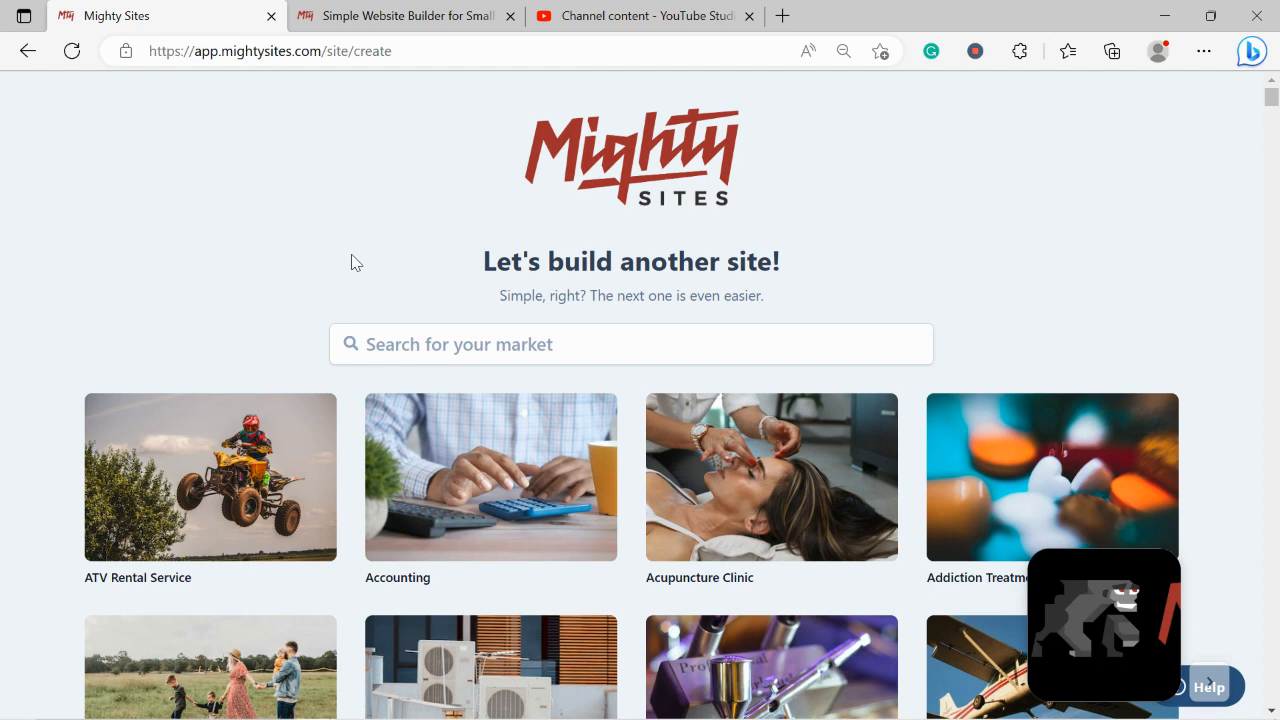
scroll(351, 262, down, 1)
scroll(351, 262, down, 2)
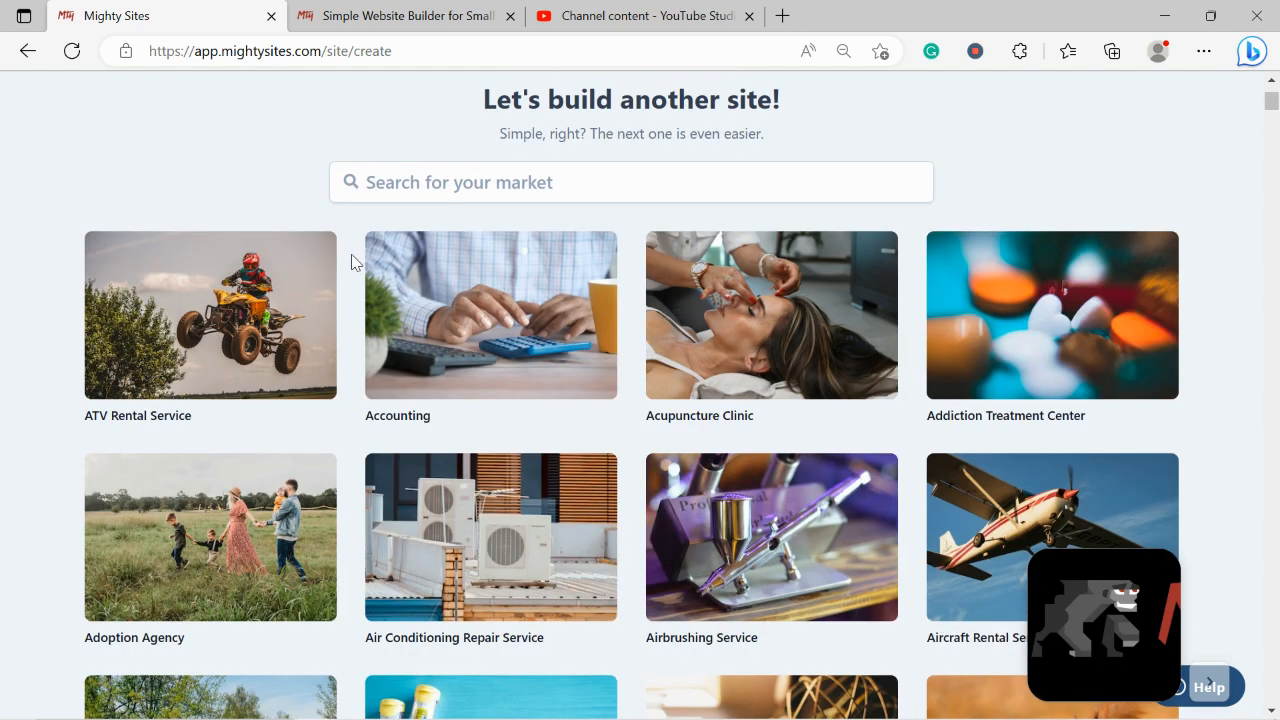
scroll(351, 262, down, 2)
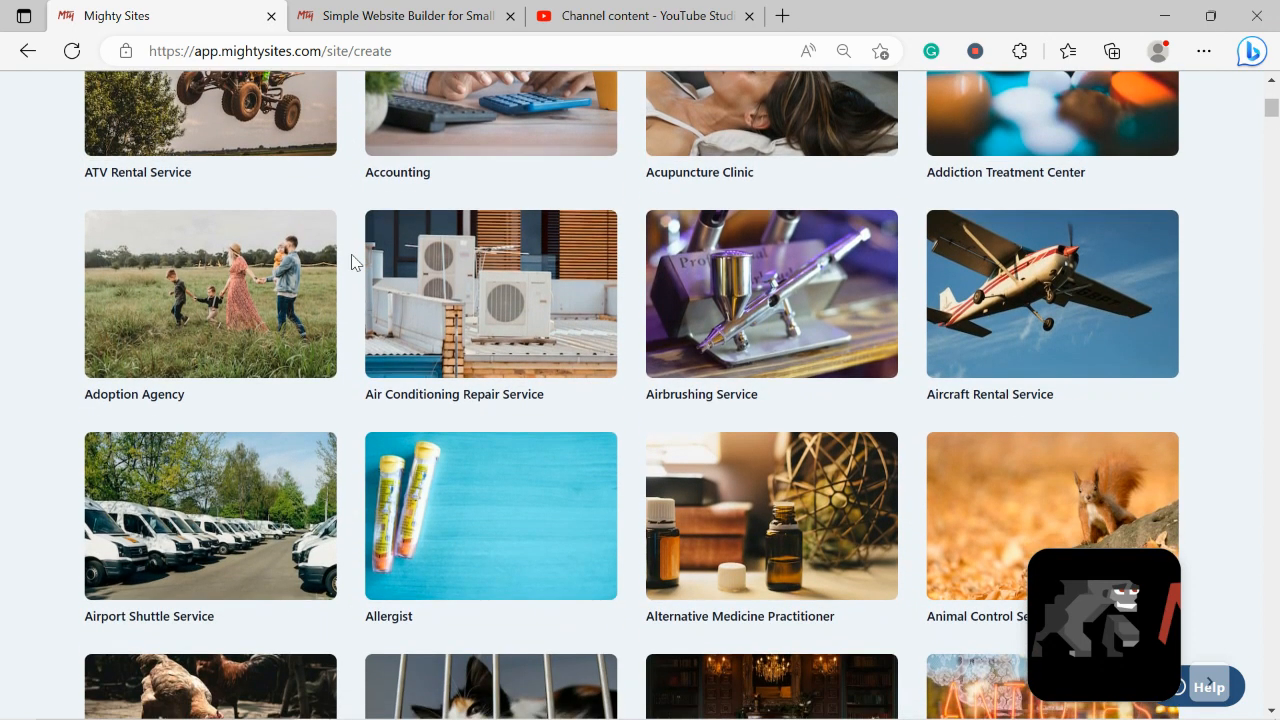
scroll(351, 262, down, 4)
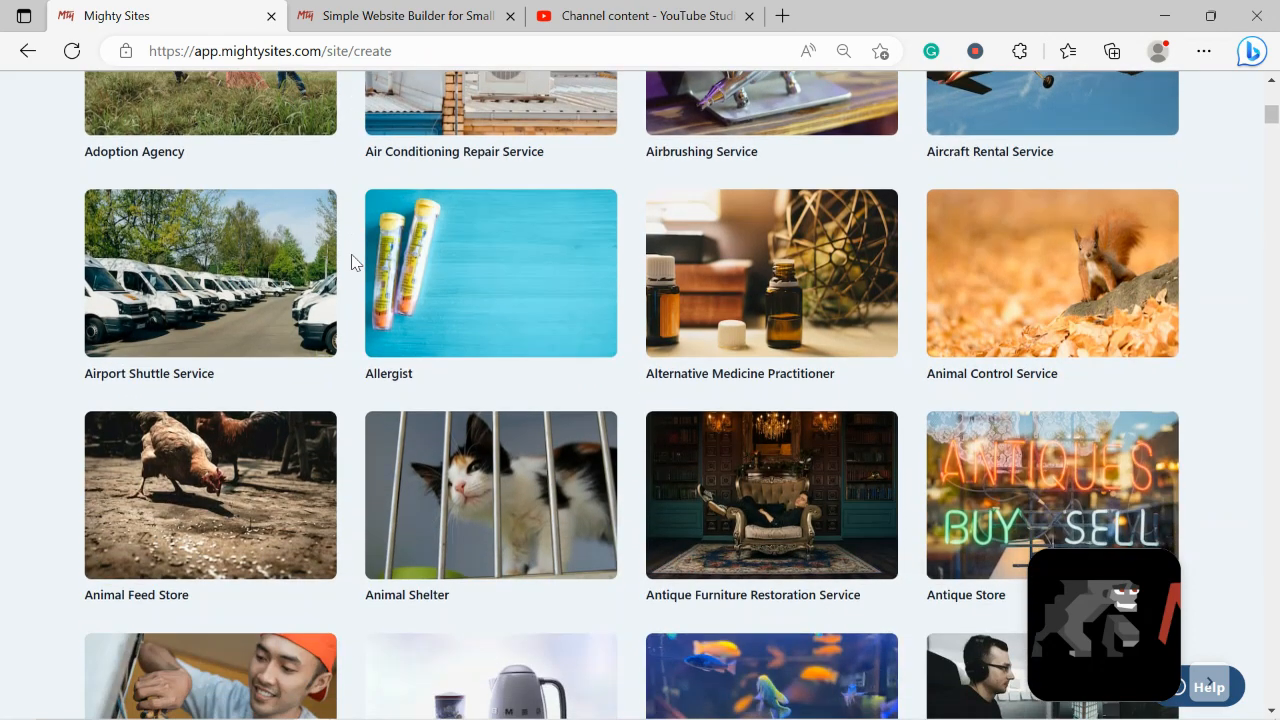
scroll(351, 262, down, 4)
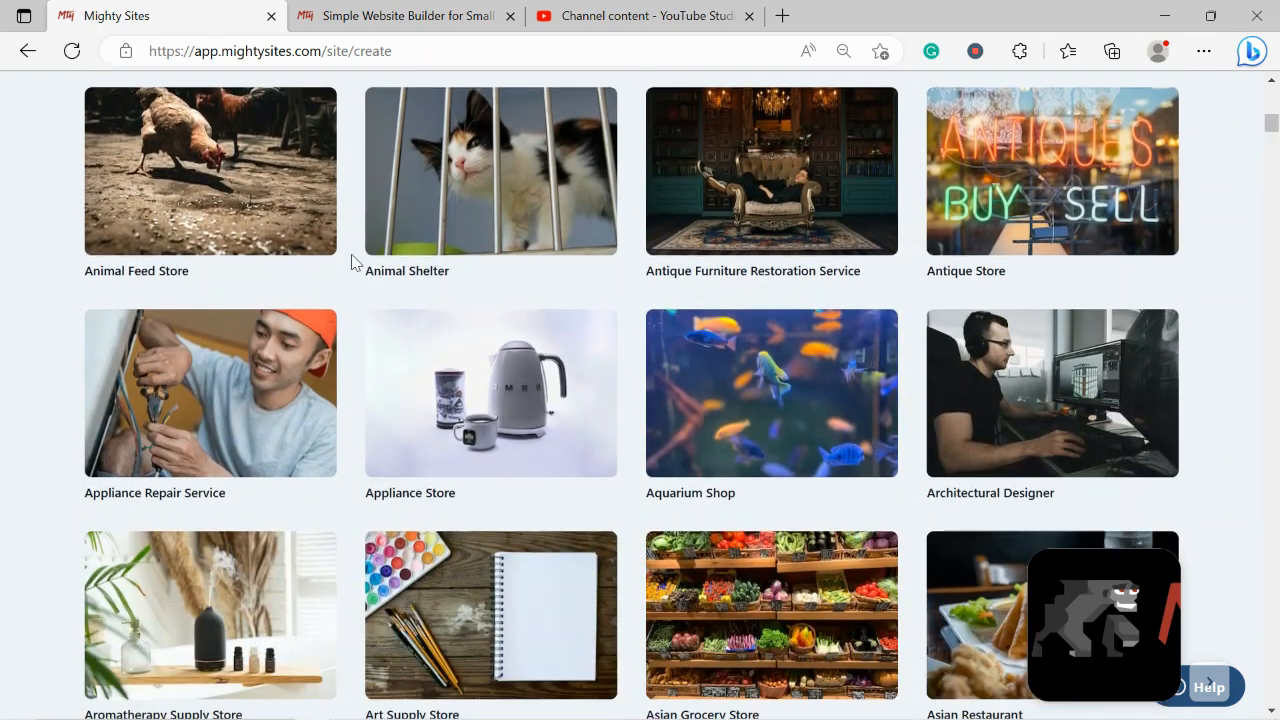
scroll(351, 262, down, 2)
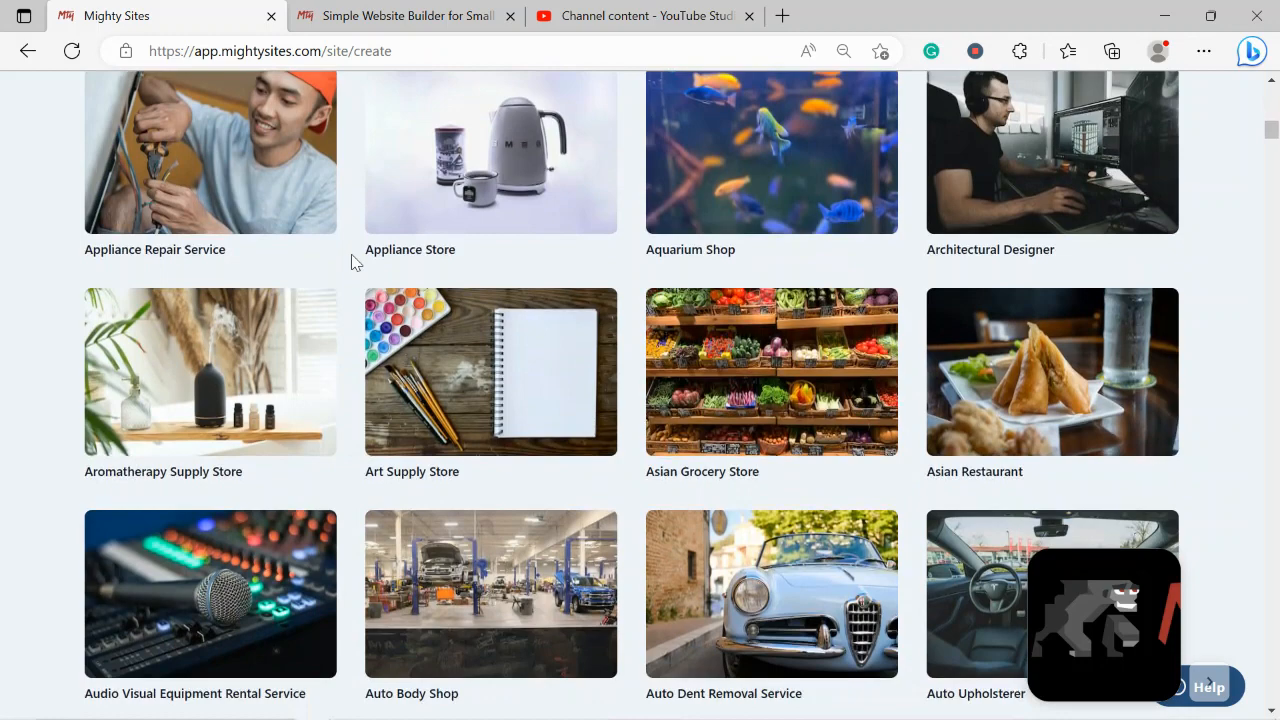
scroll(351, 262, down, 1)
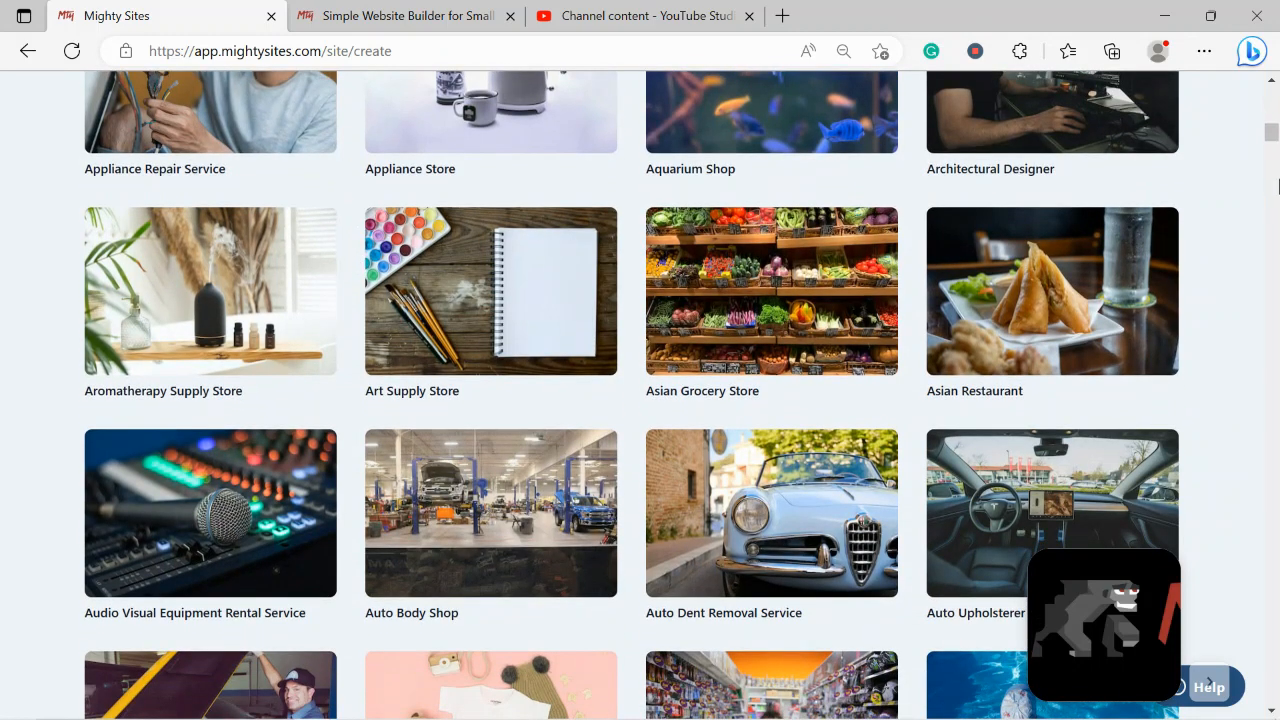
click(1066, 322)
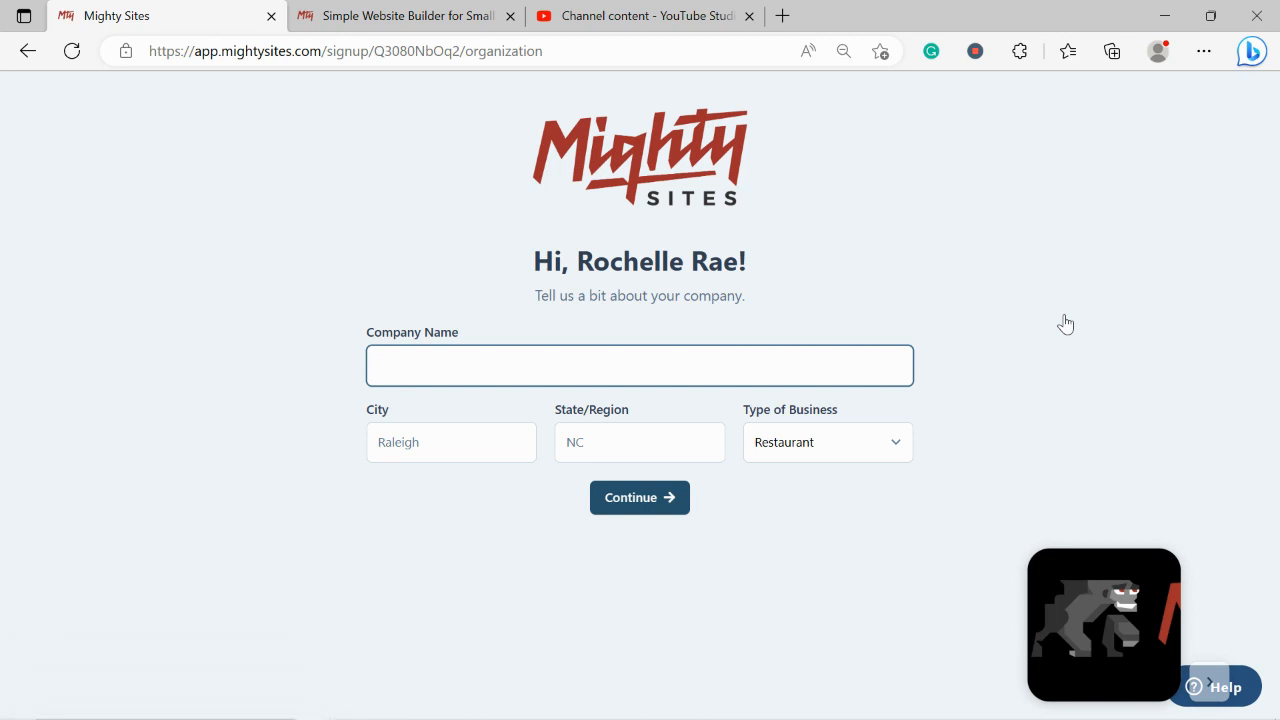
Enter the company name, city Denver, state Colorado, keep business type Restaurant, and continue
text(Ro)
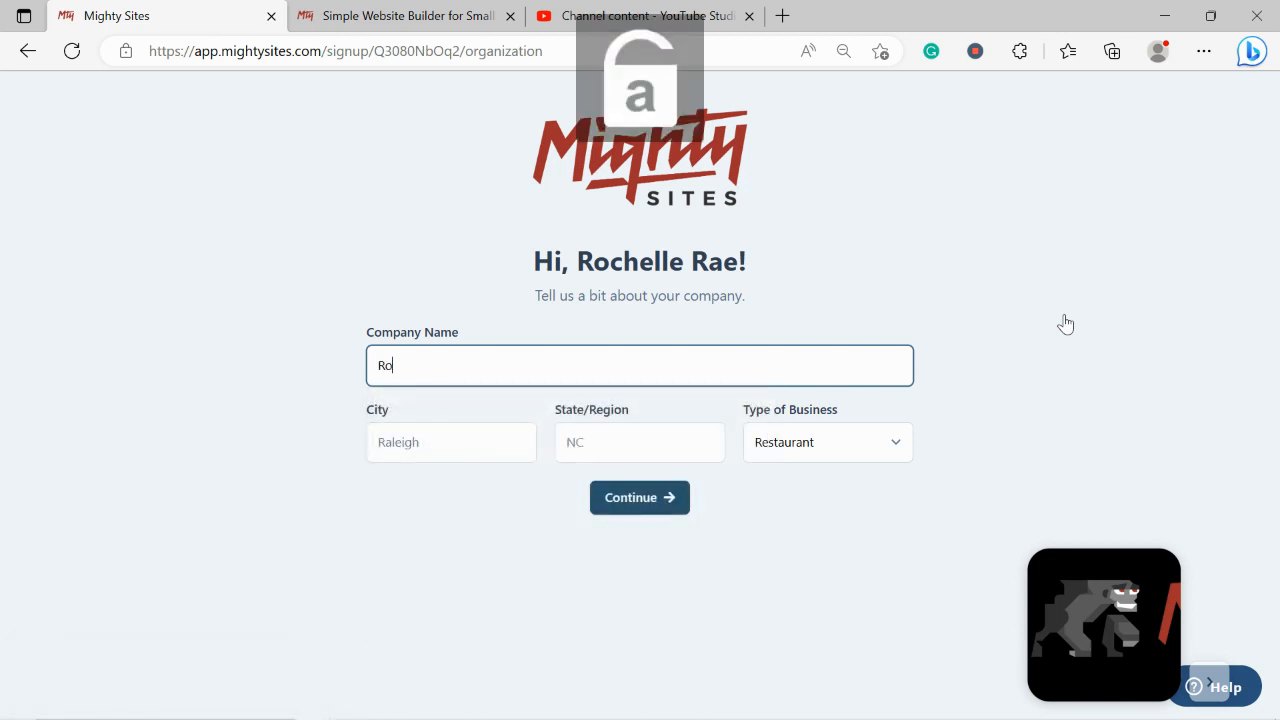
text(chelle's )
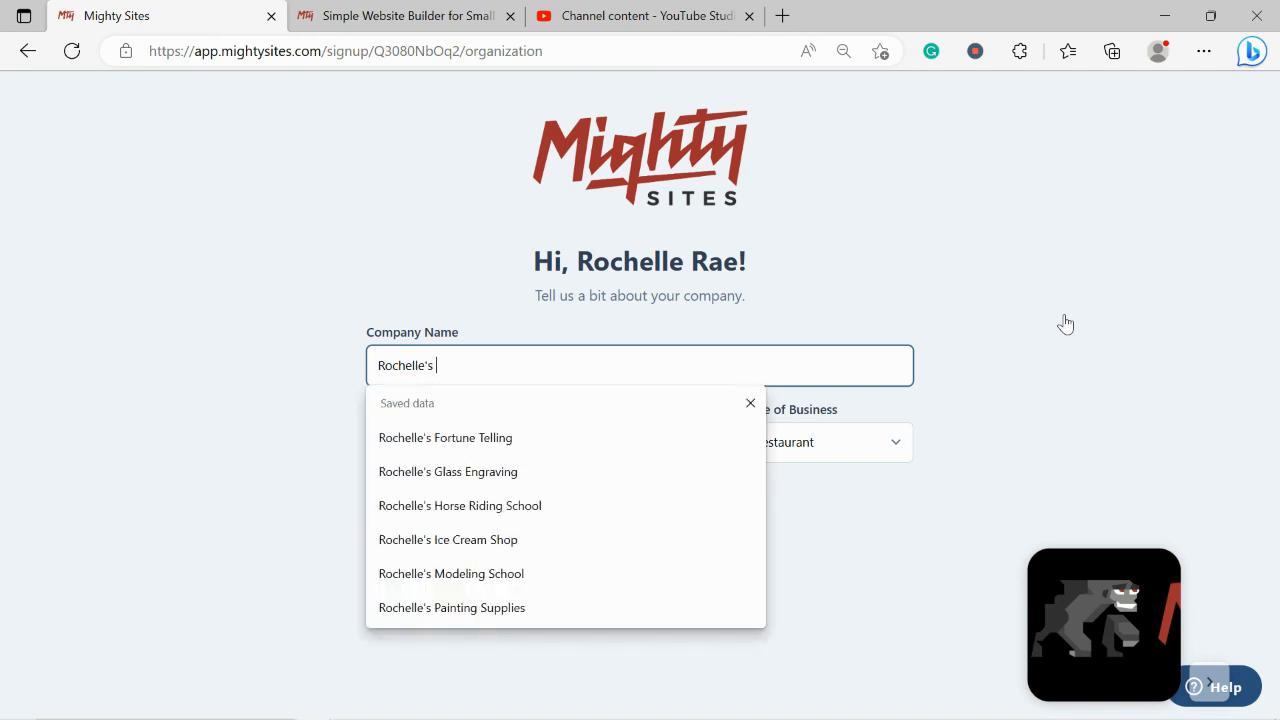
text(Asian's Del)
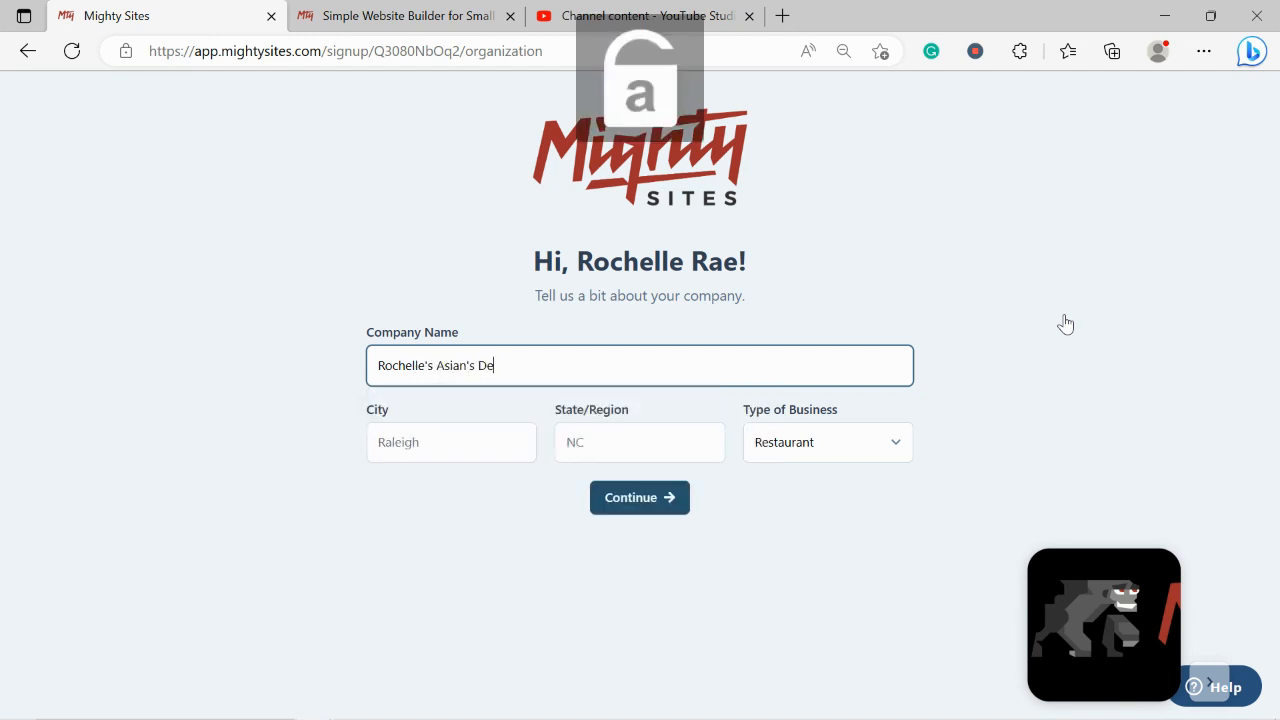
key(BackSpace)
key(BackSpace)
key(BackSpace)
key(BackSpace)
key(BackSpace)
key(BackSpace)
text(Delights)
click(443, 443)
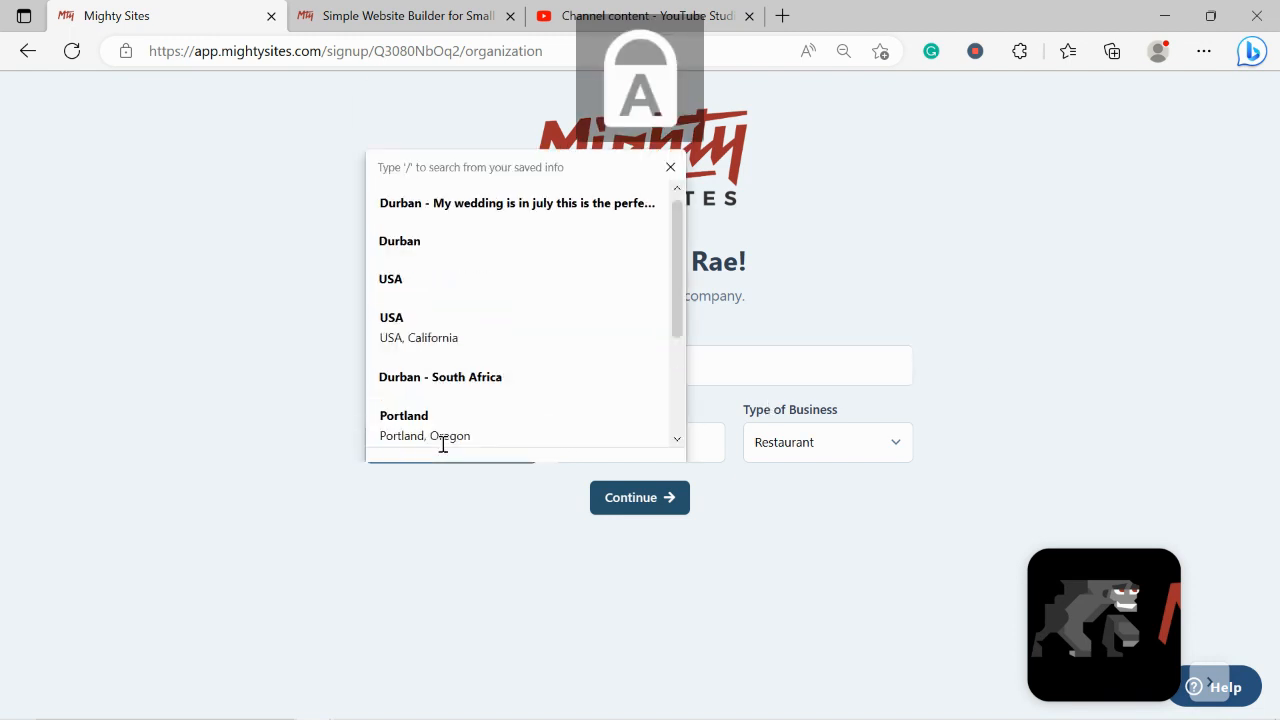
text(Denver)
click(609, 441)
text(Colorado)
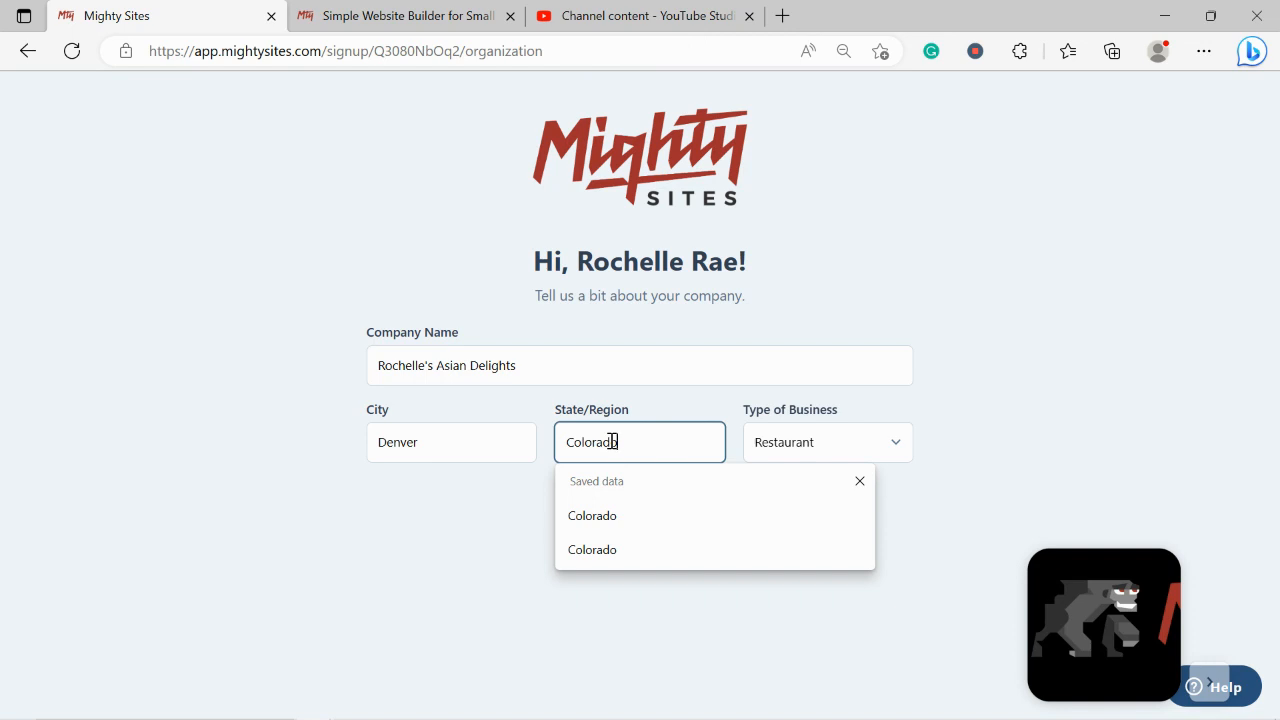
click(1008, 421)
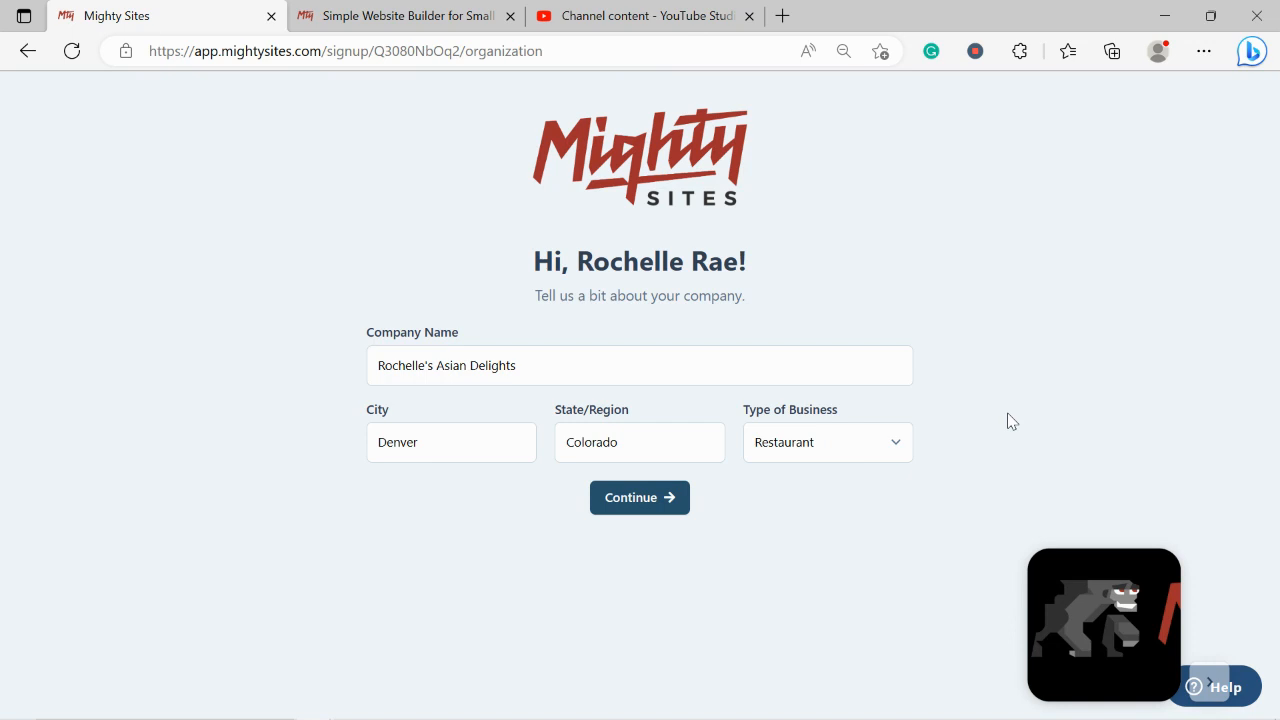
click(845, 438)
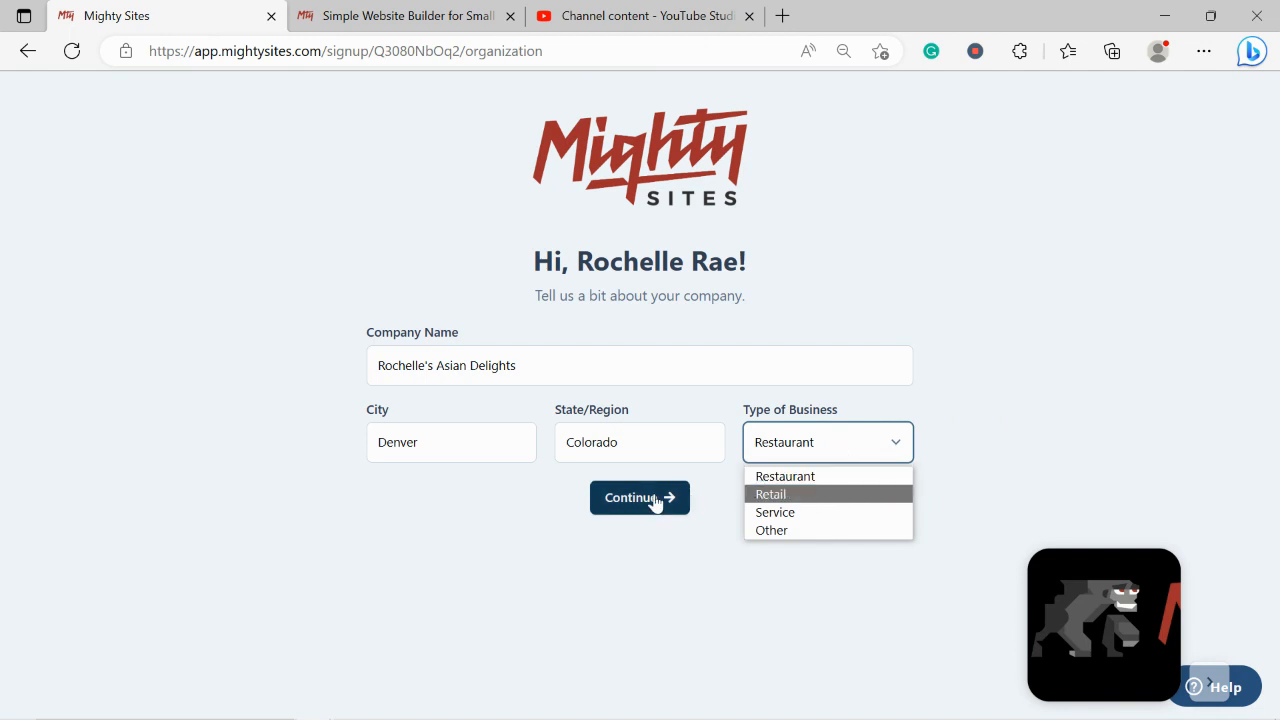
click(493, 584)
click(618, 503)
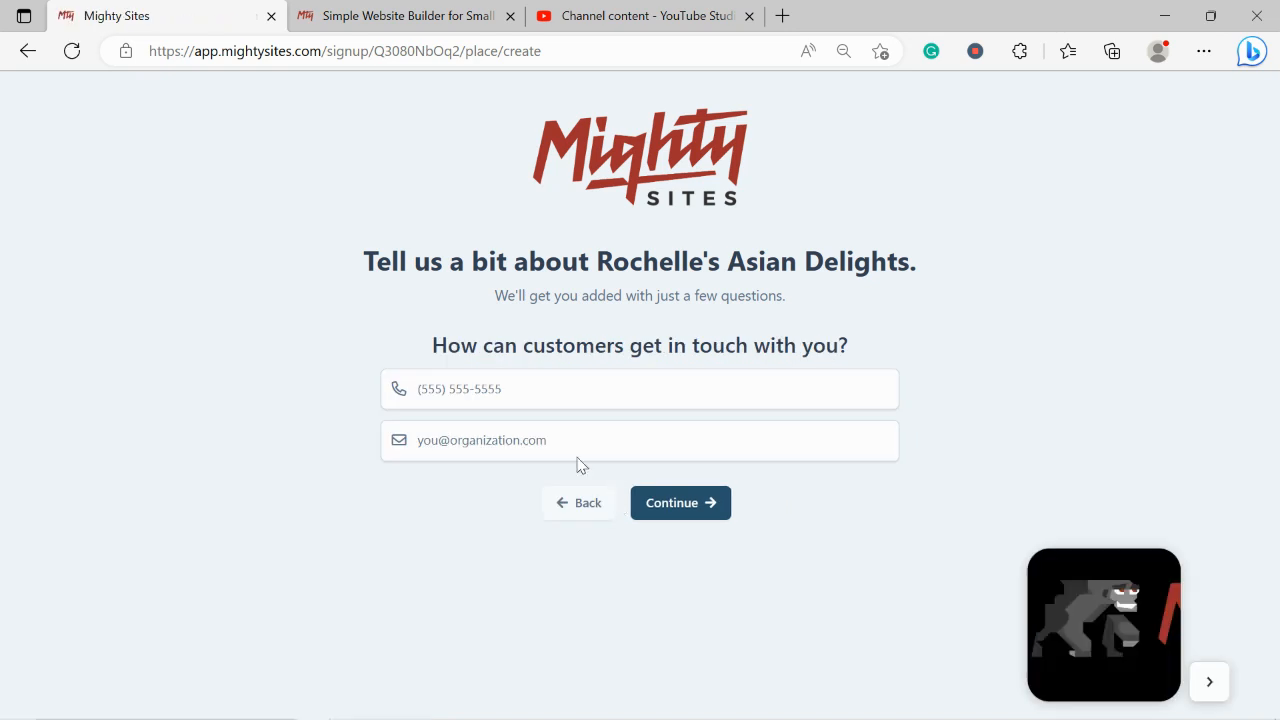
Enter the business phone number and contact e-mail address, then submit them
click(537, 403)
text(565-49049)
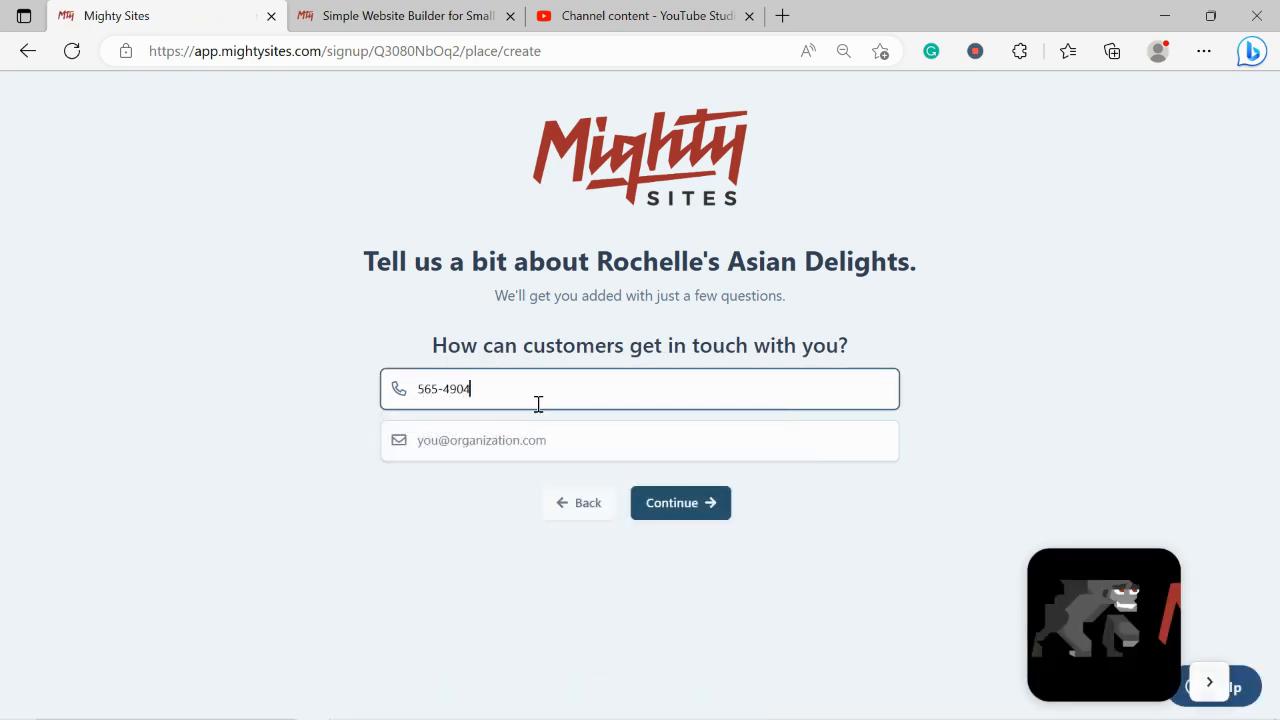
click(580, 439)
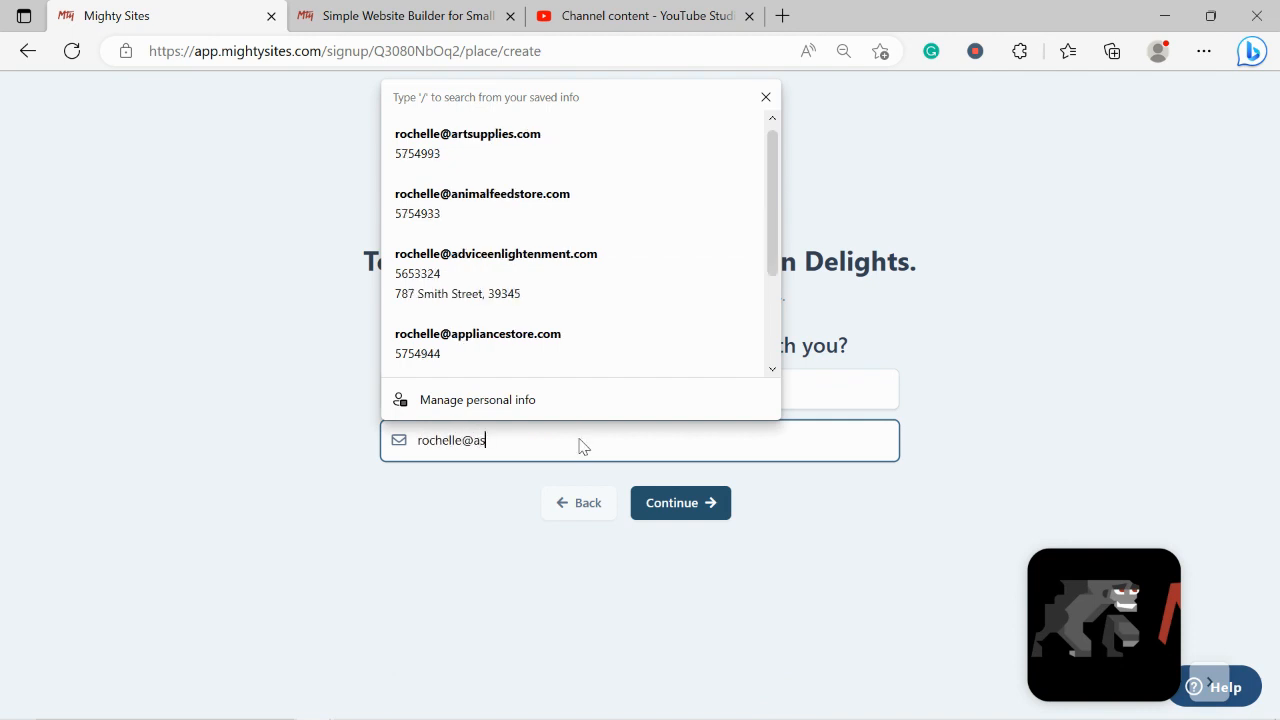
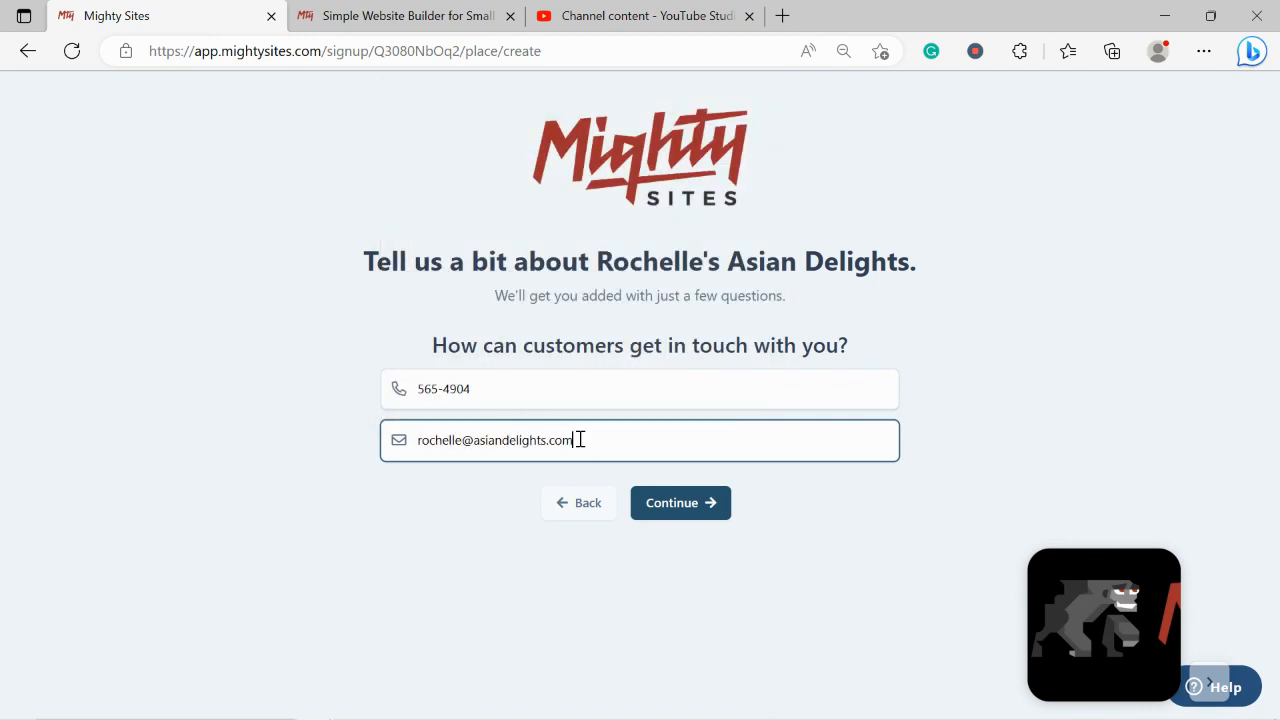
click(691, 507)
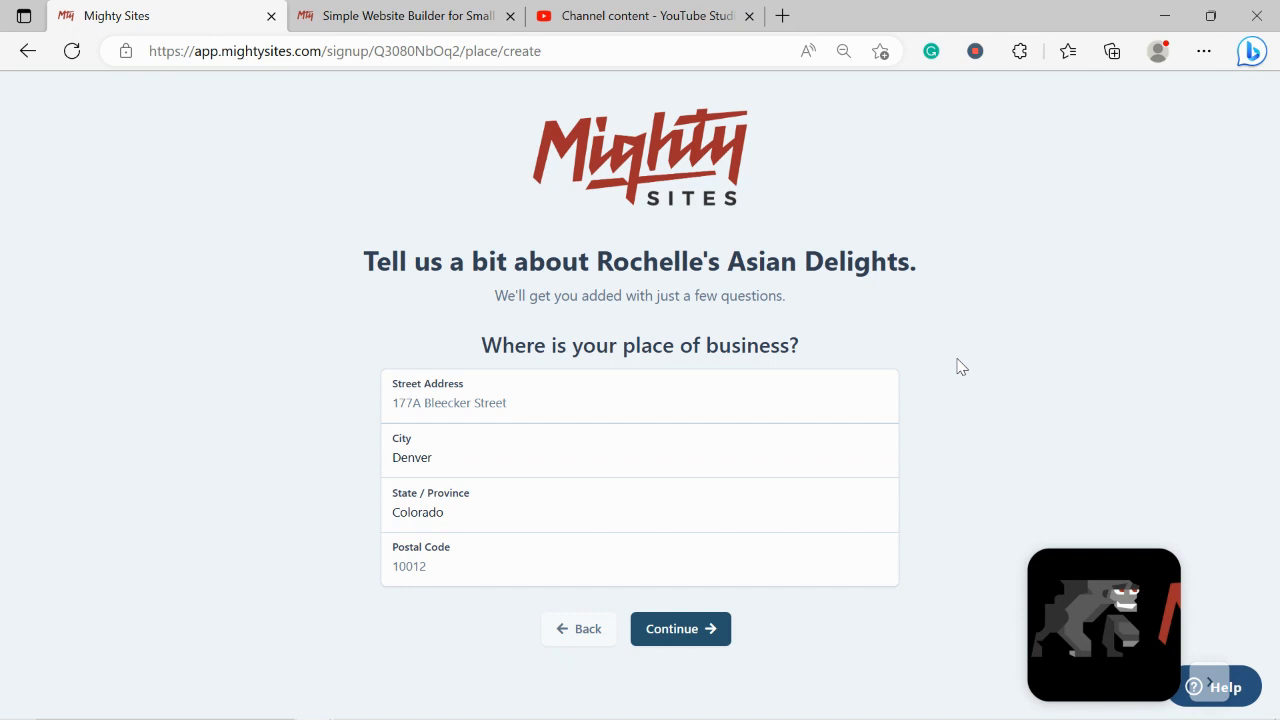
Enter the restaurant's street address and postal code, then submit them
click(514, 397)
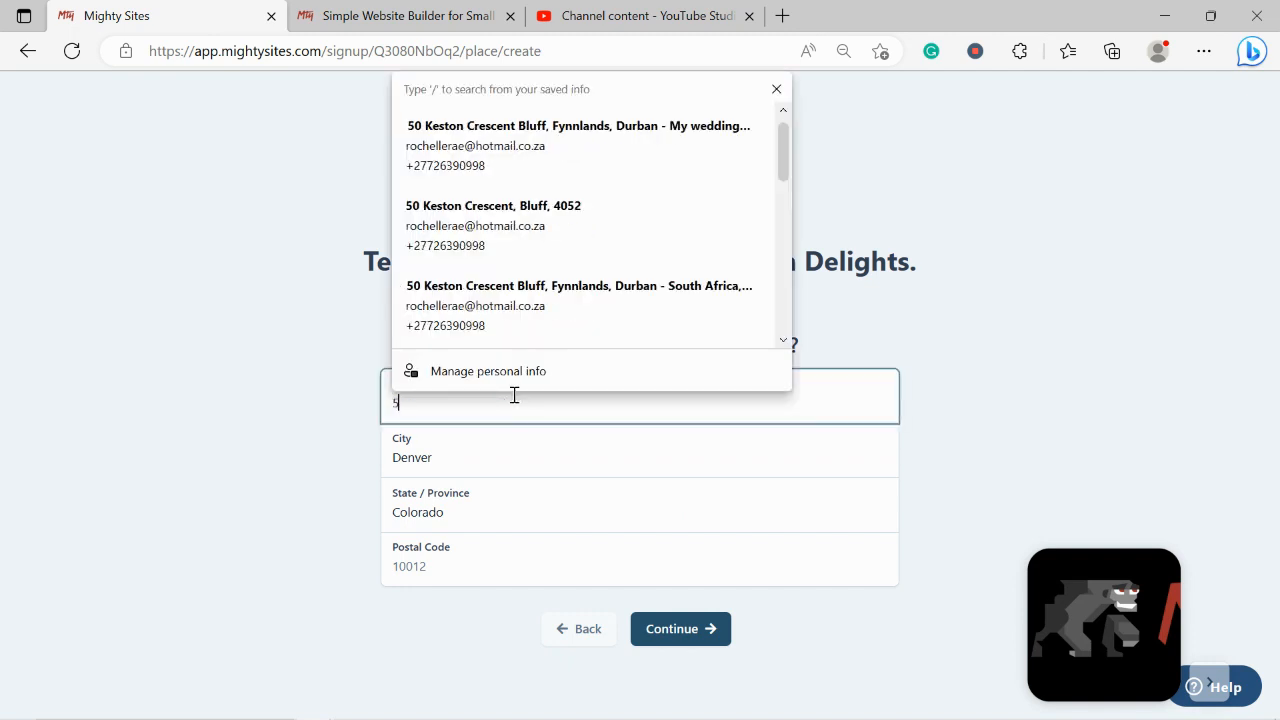
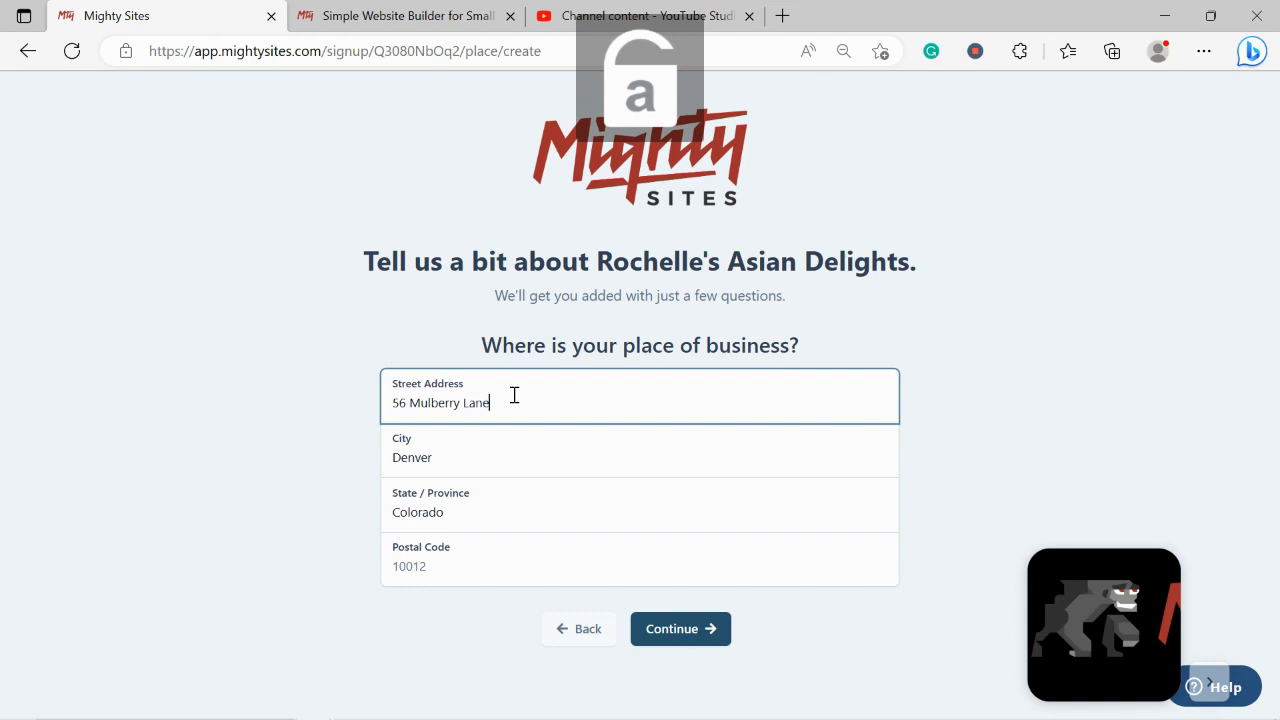
click(438, 590)
click(459, 570)
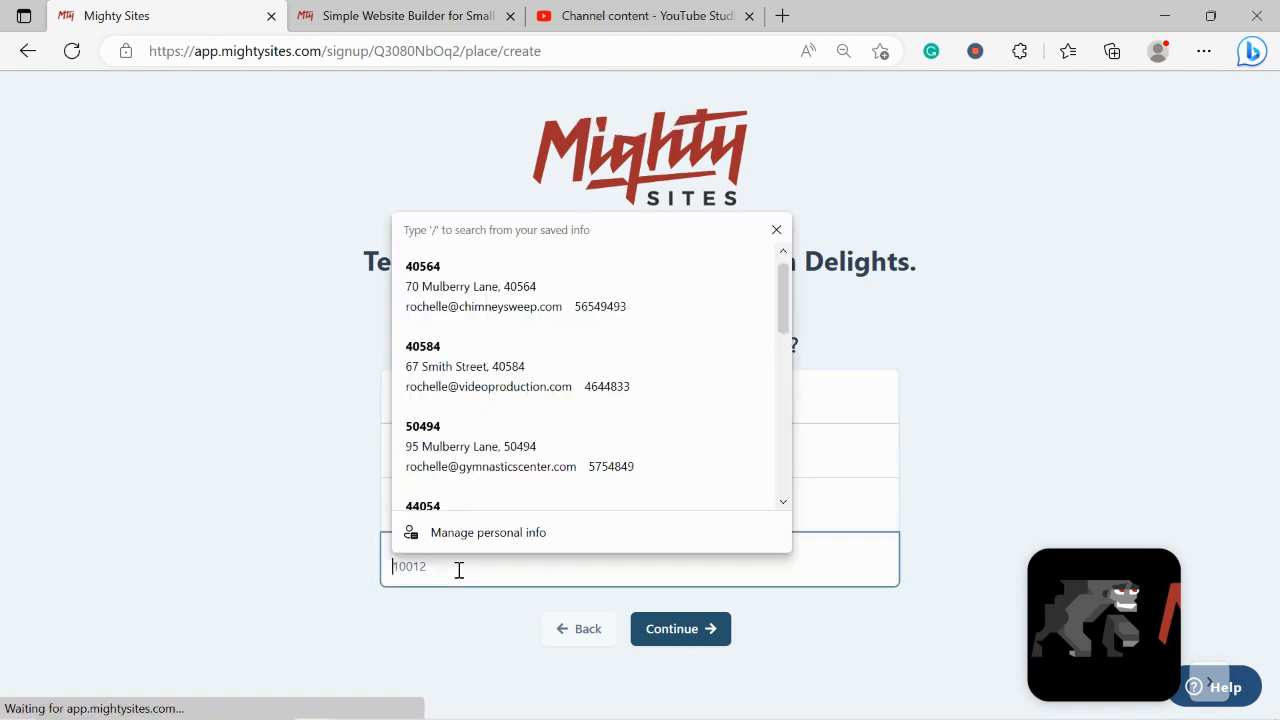
text(40596)
click(677, 634)
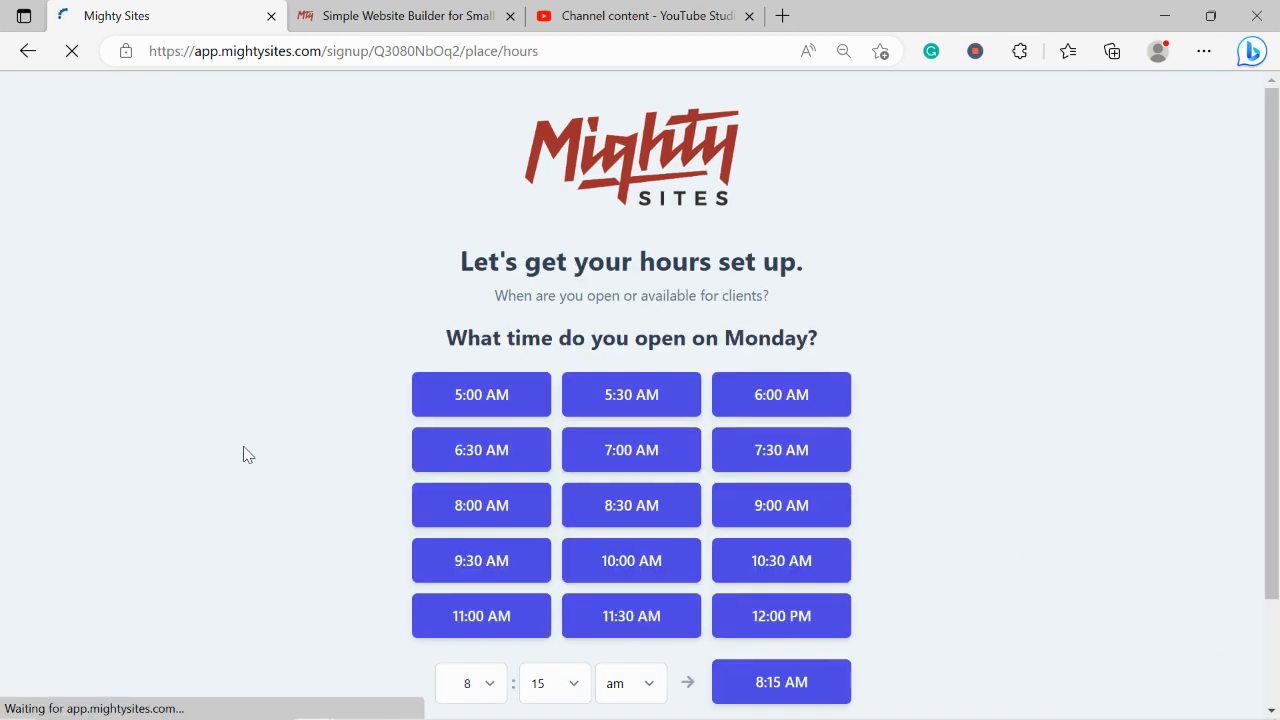
Set Monday to 11:00 AM–9:30 PM, mark Tuesday through Sunday open likewise, and continue
drag(1272, 373, 1272, 445)
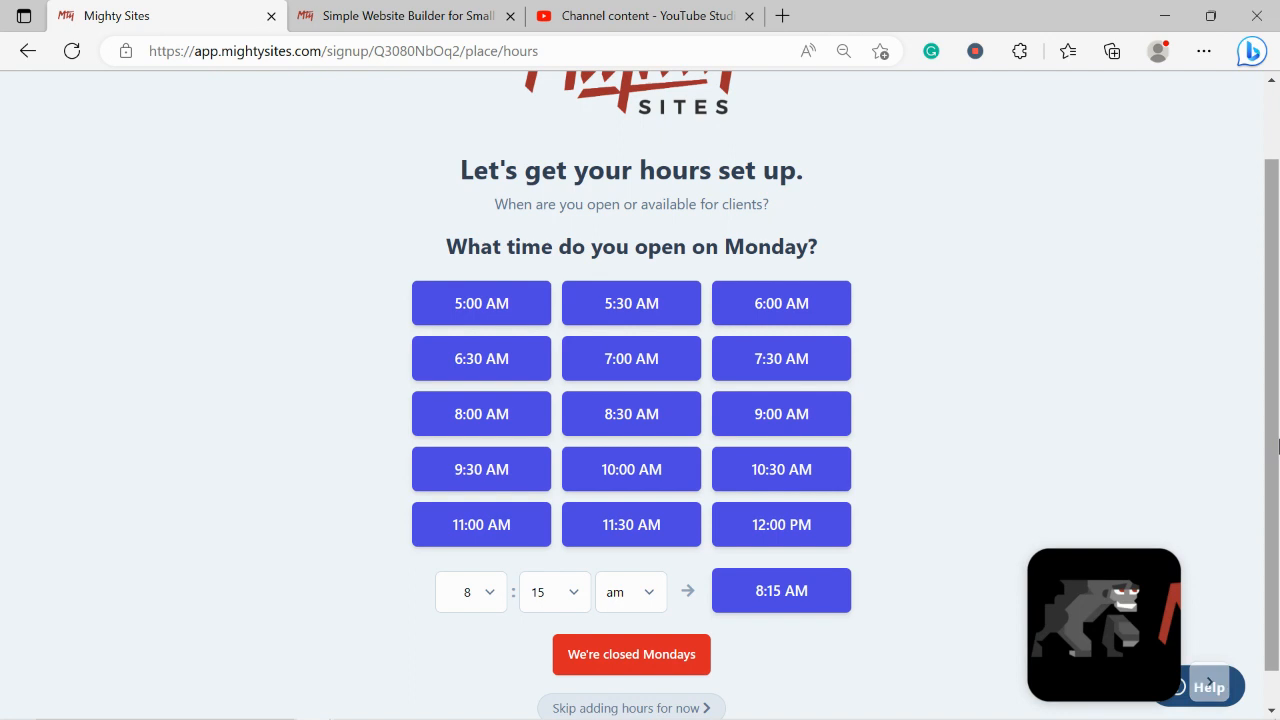
click(518, 520)
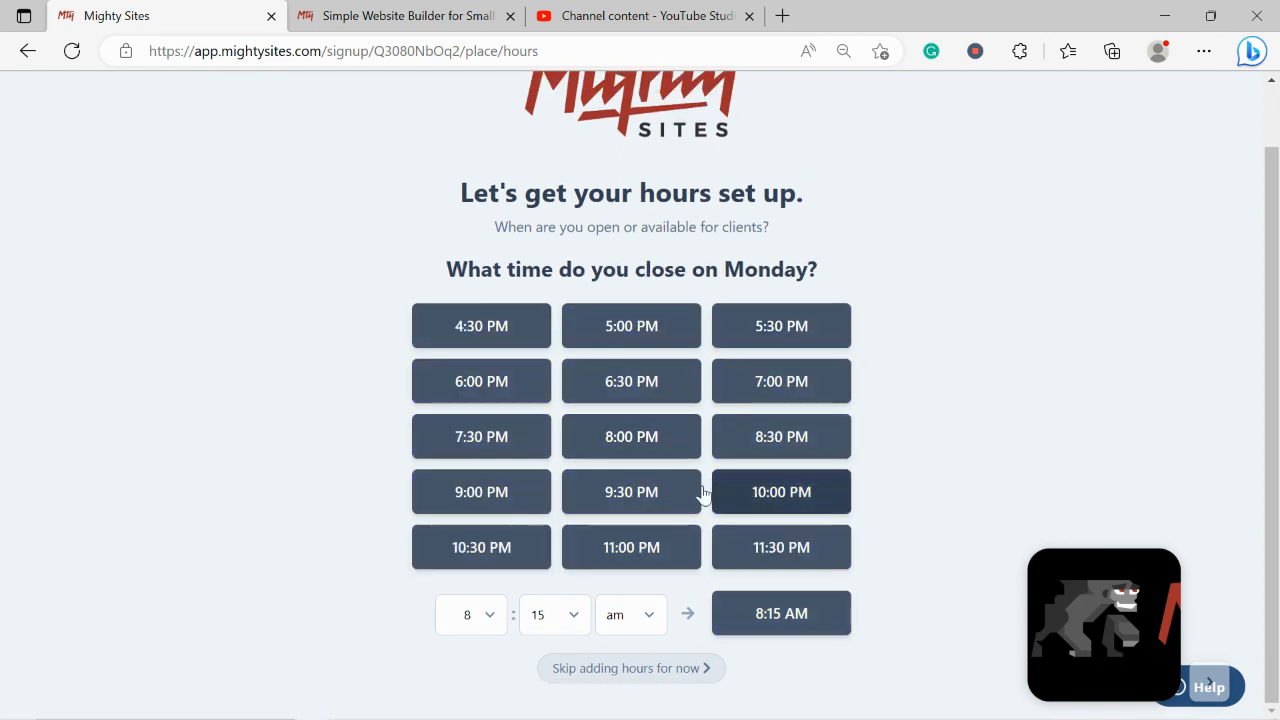
click(586, 491)
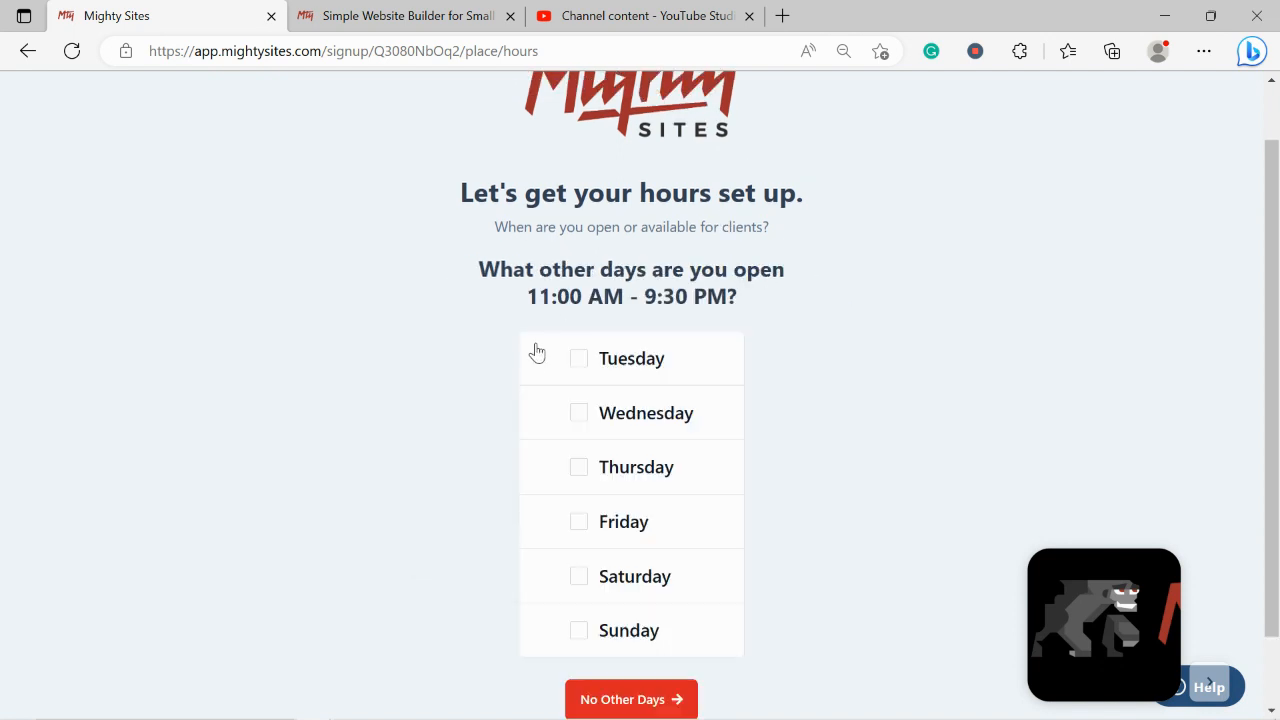
click(571, 361)
click(576, 413)
click(578, 466)
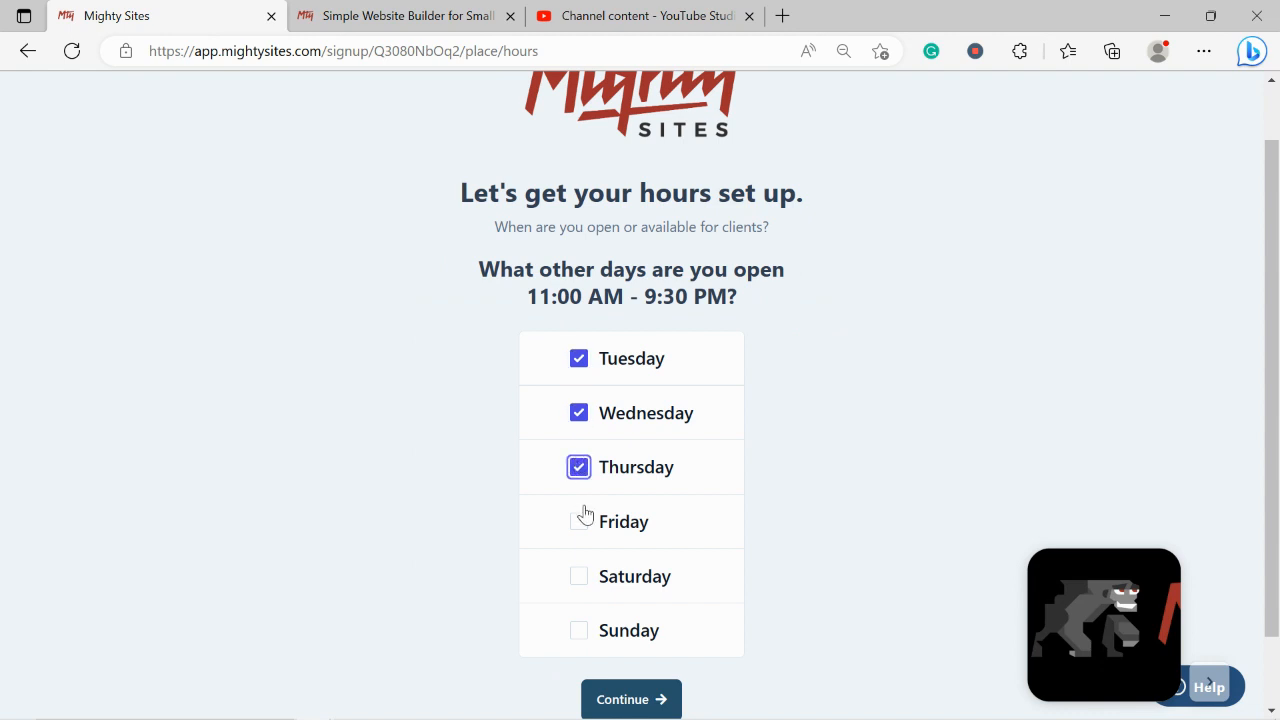
click(582, 519)
click(581, 576)
click(580, 628)
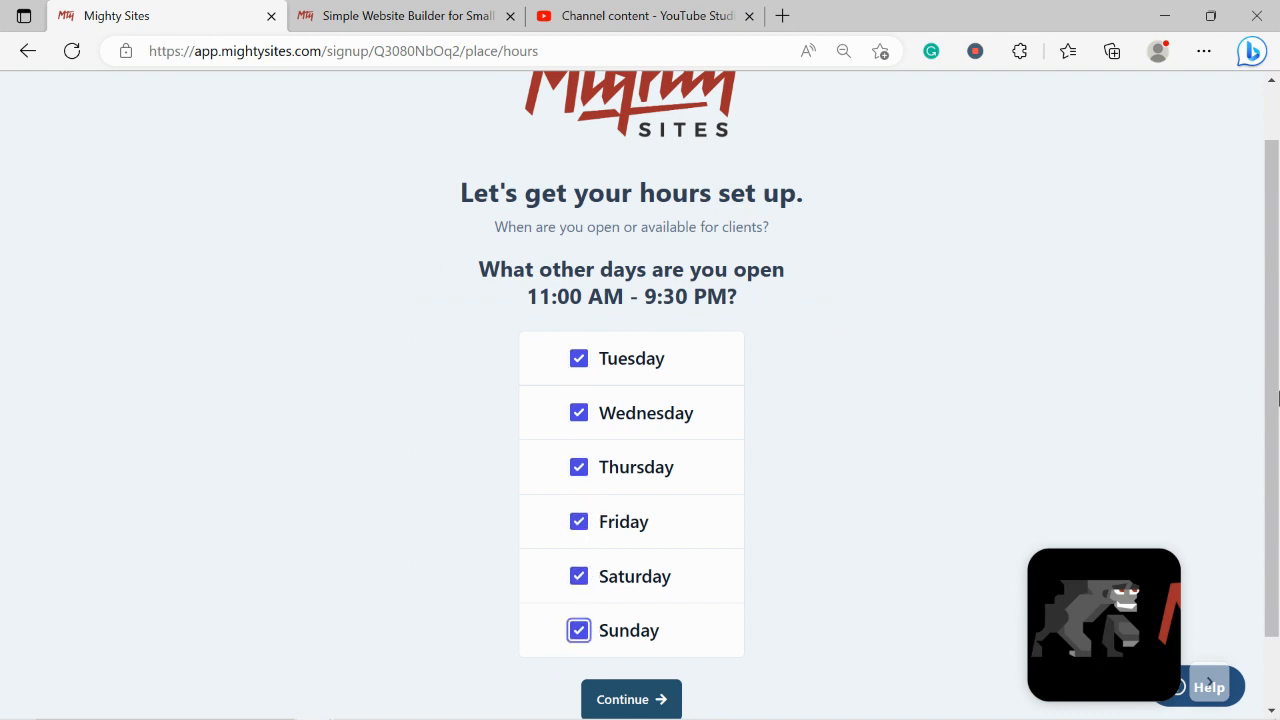
scroll(1277, 396, down, 2)
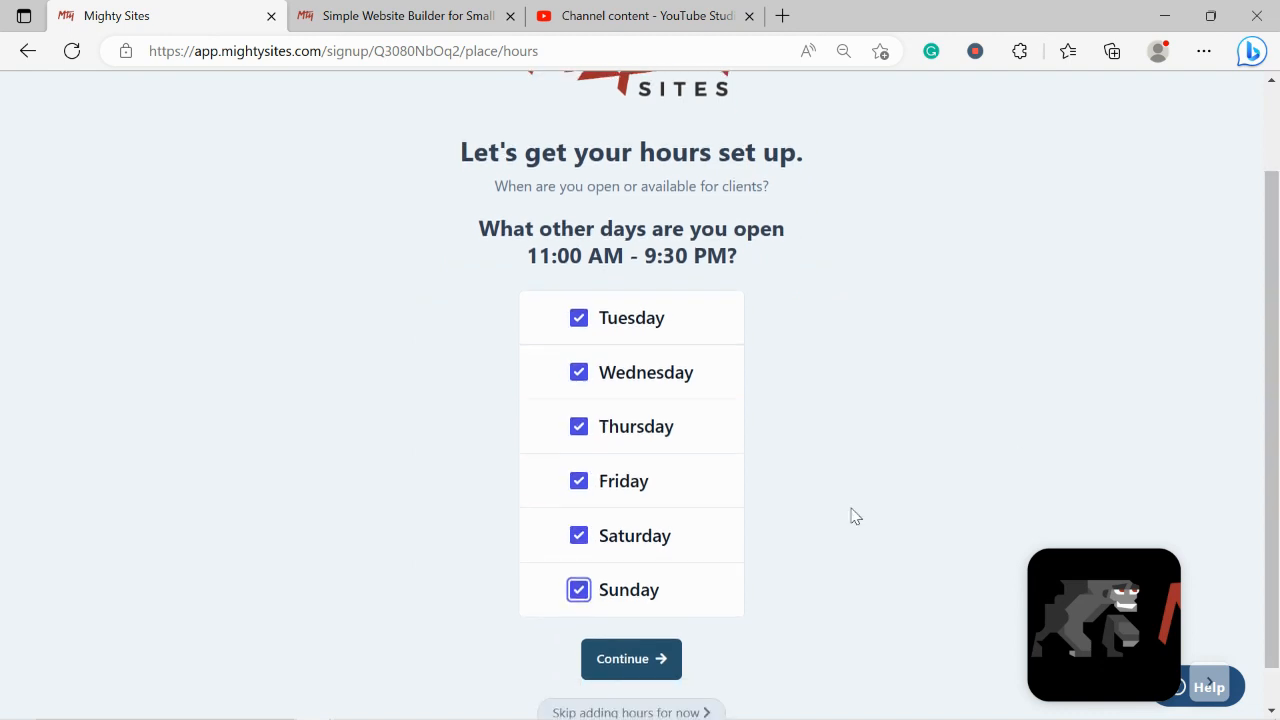
click(642, 661)
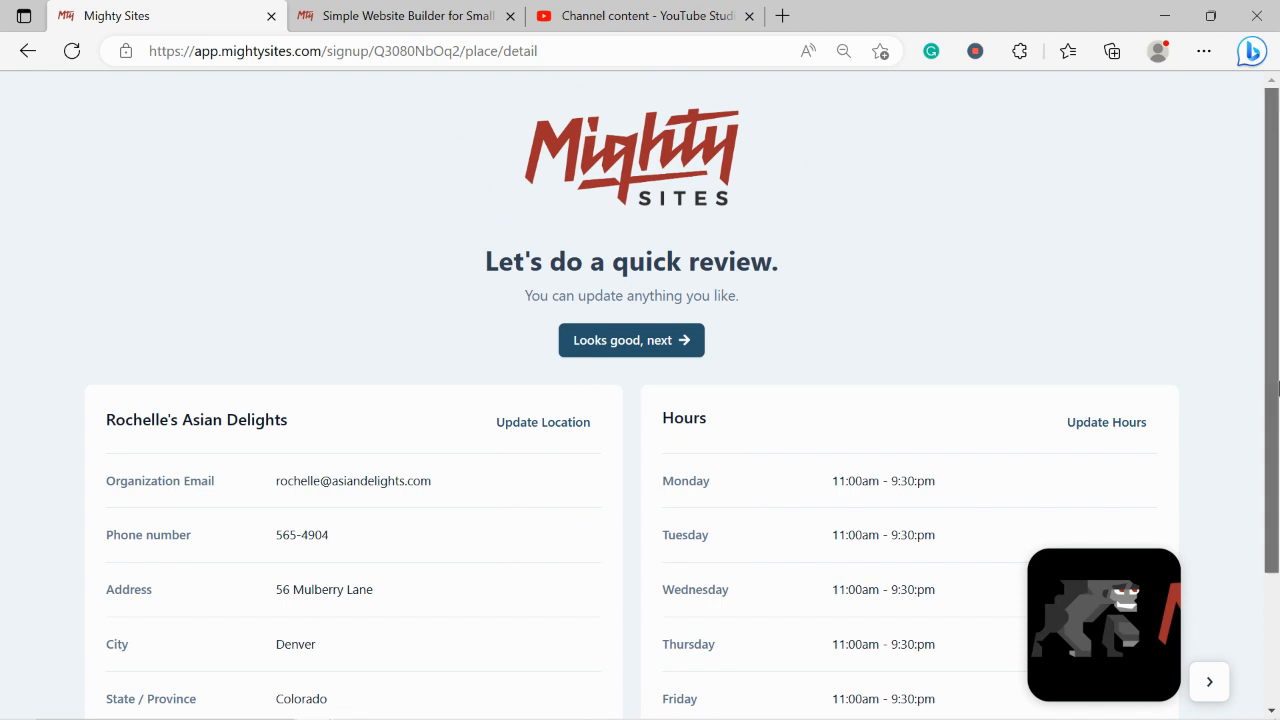
scroll(940, 382, down, 1)
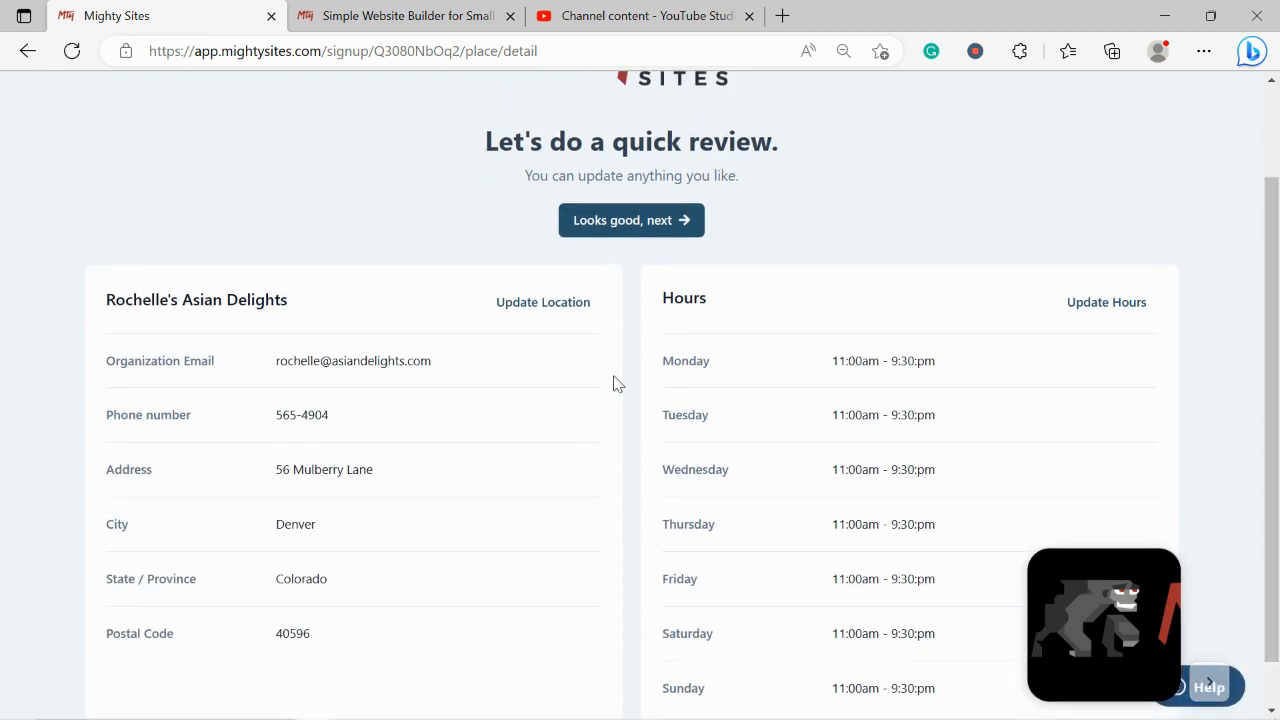
Build the site from the reviewed details and browse down it, selecting the About Us text
click(650, 228)
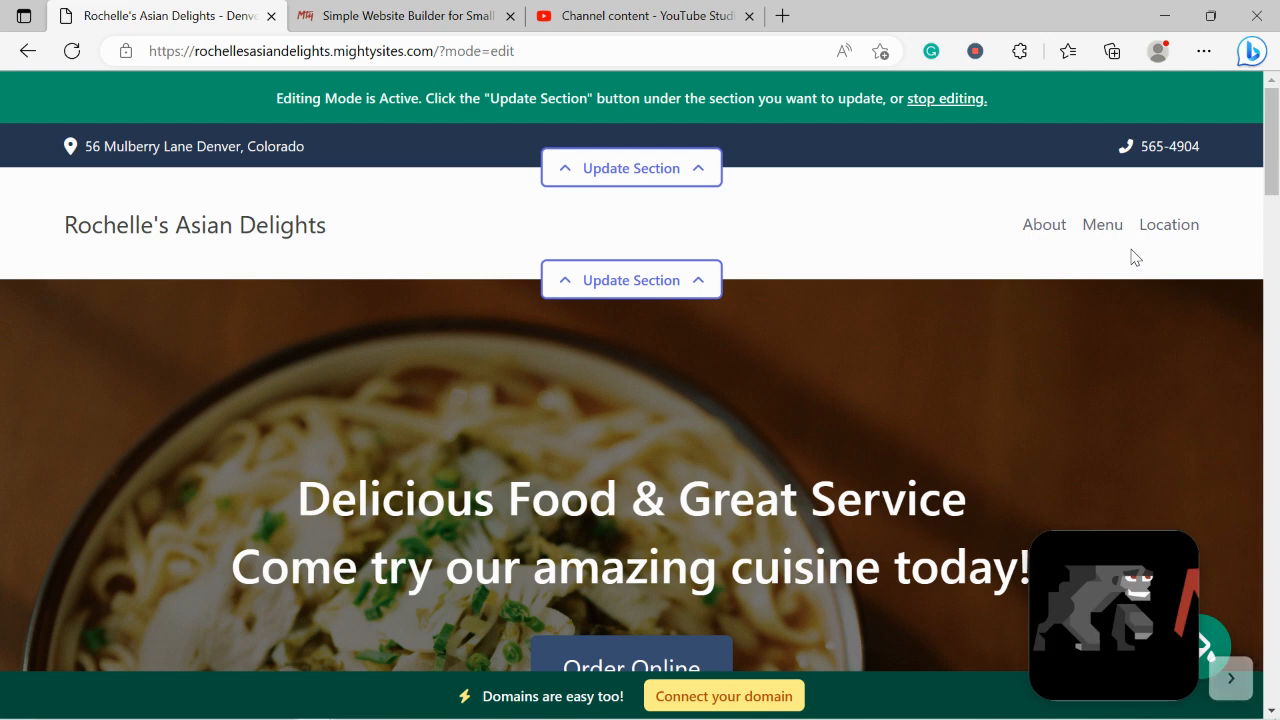
scroll(1133, 257, down, 6)
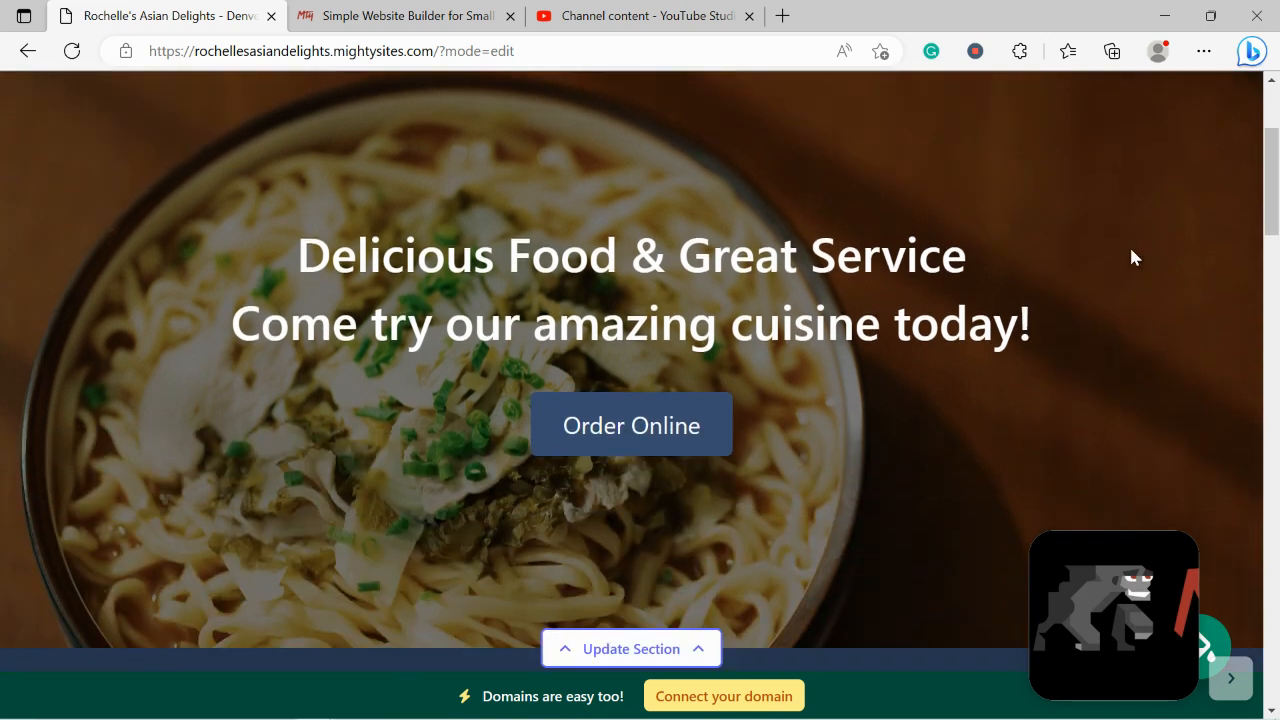
scroll(1133, 257, down, 5)
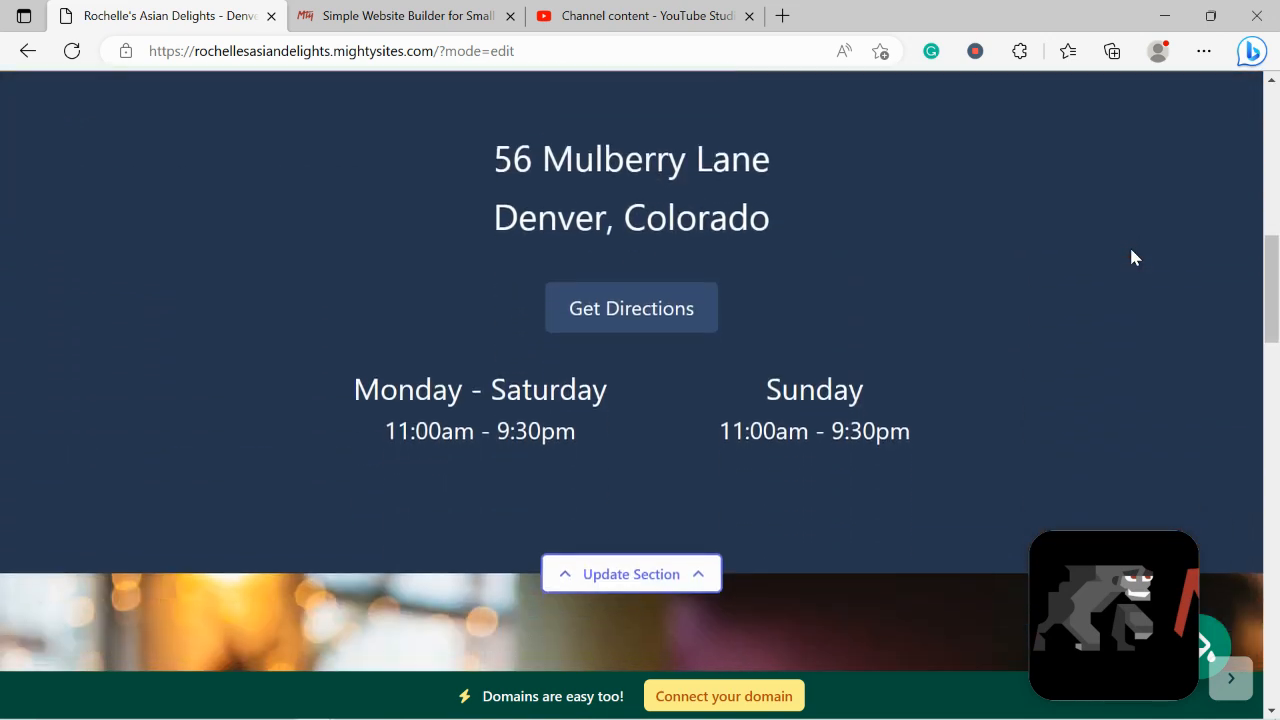
scroll(1133, 257, down, 4)
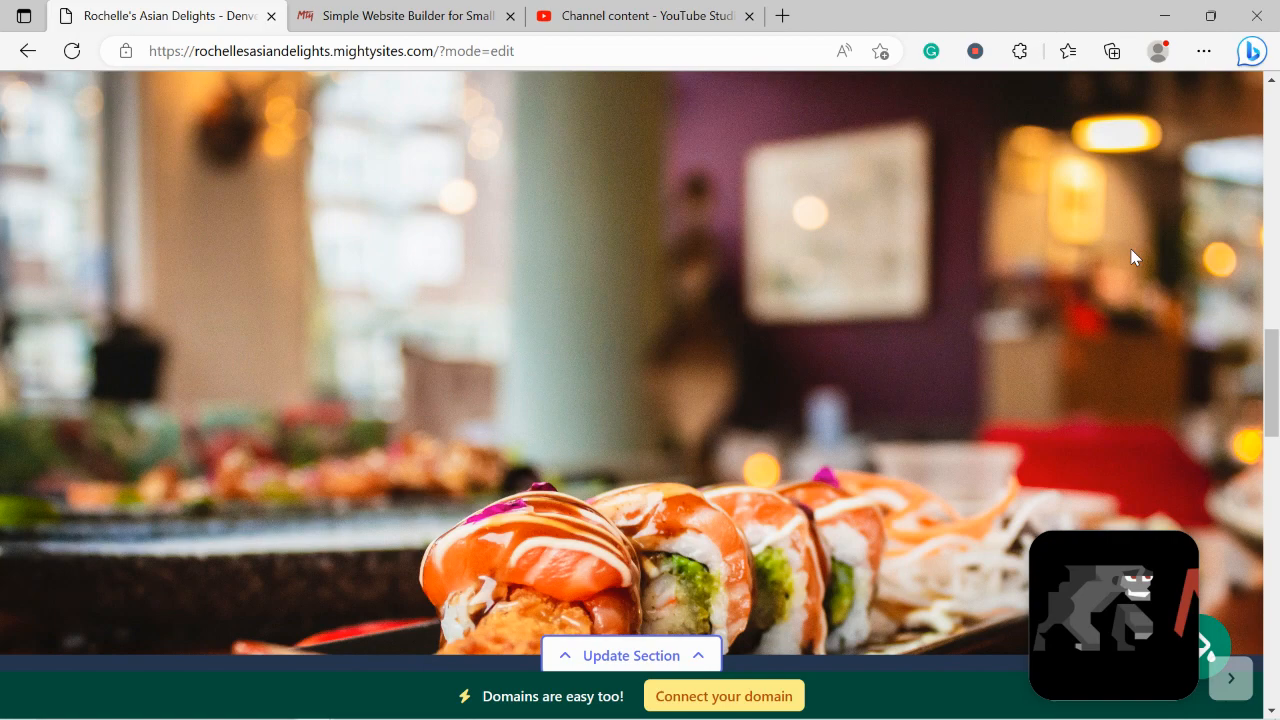
scroll(1133, 257, down, 3)
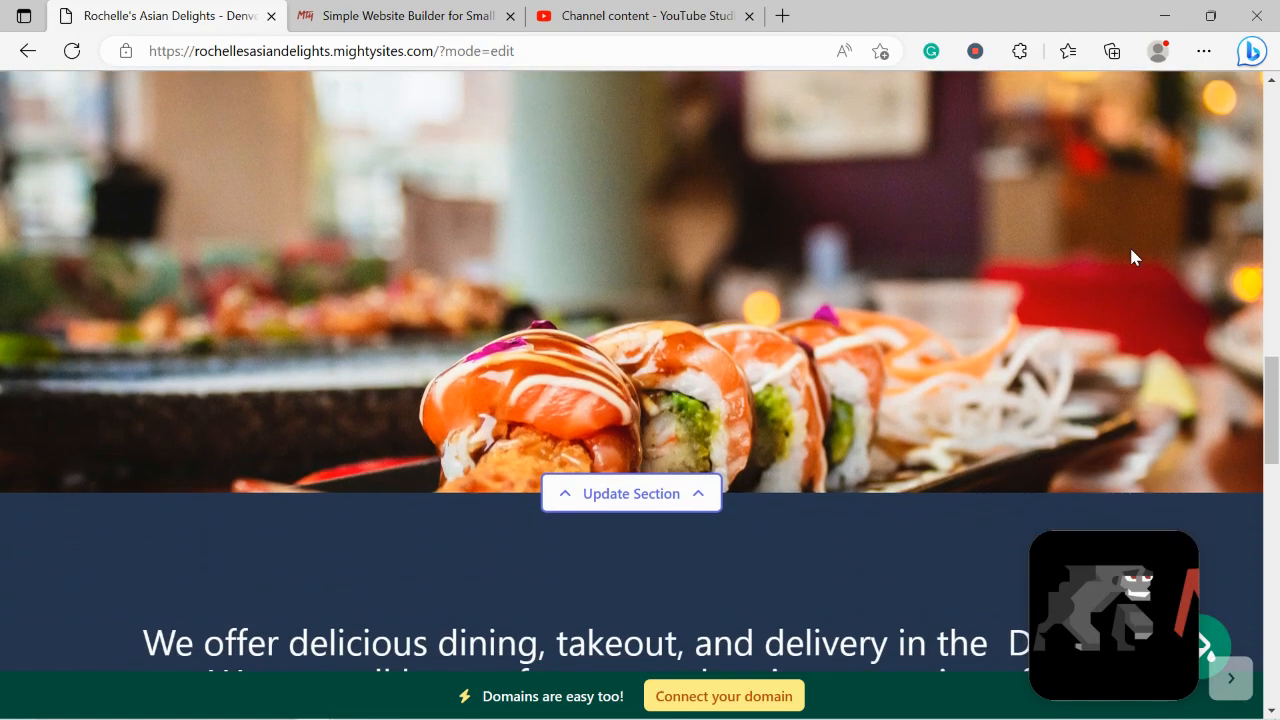
scroll(1133, 257, down, 2)
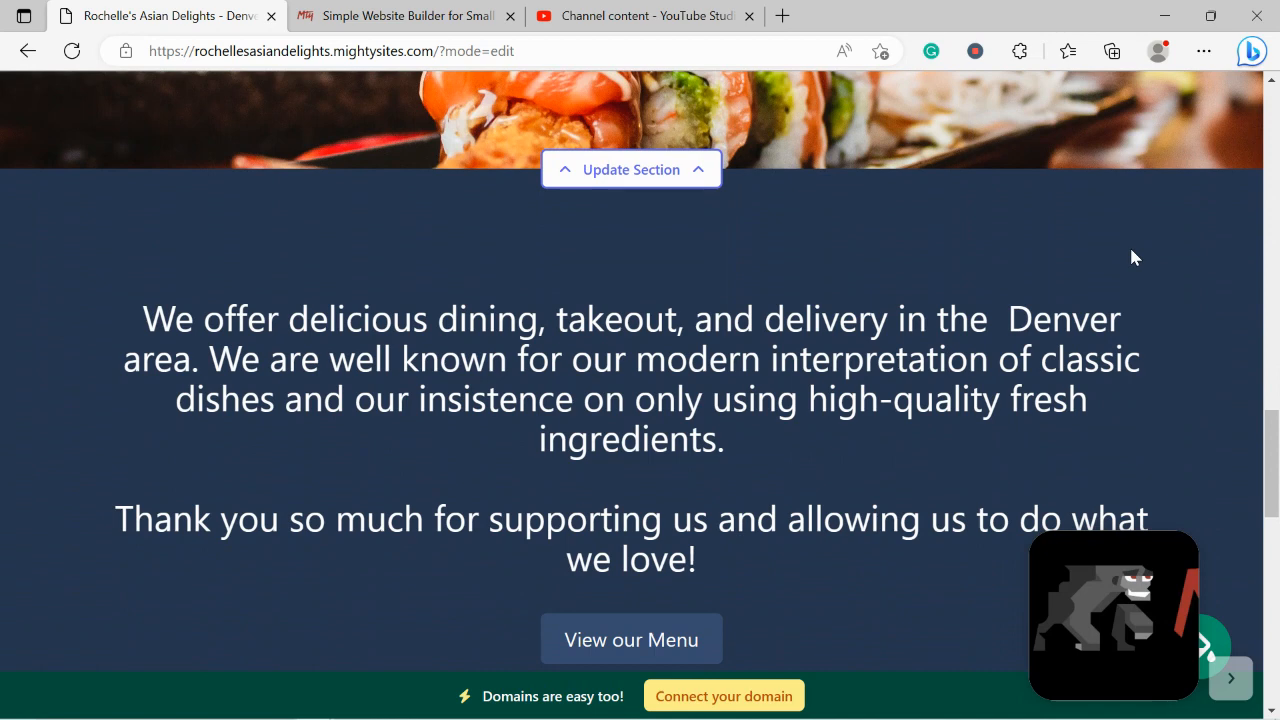
scroll(1133, 257, down, 3)
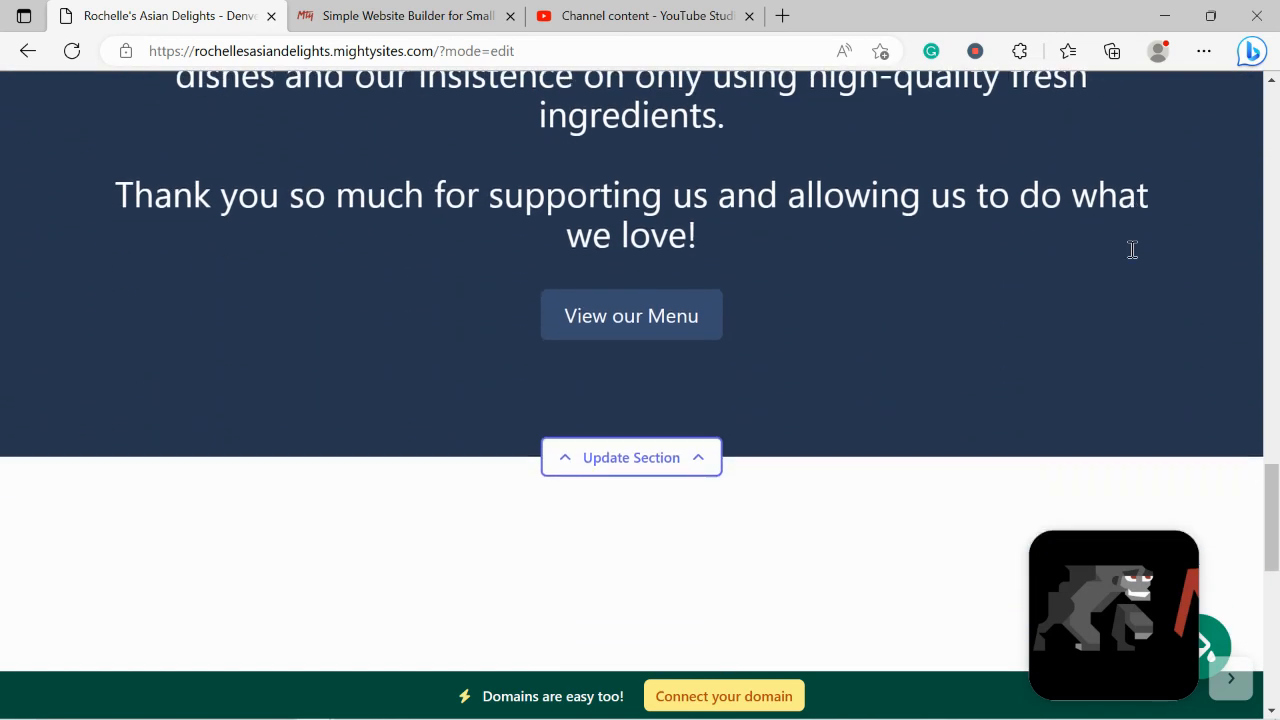
scroll(1132, 252, down, 5)
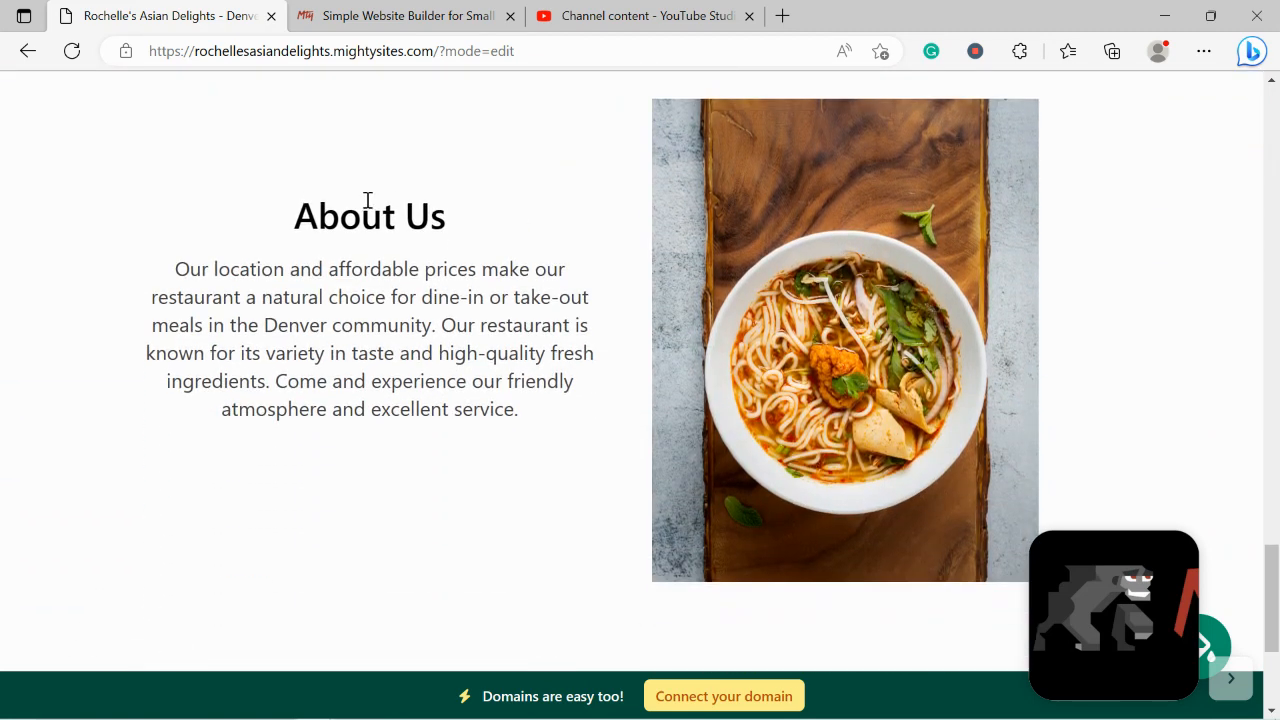
drag(283, 200, 583, 440)
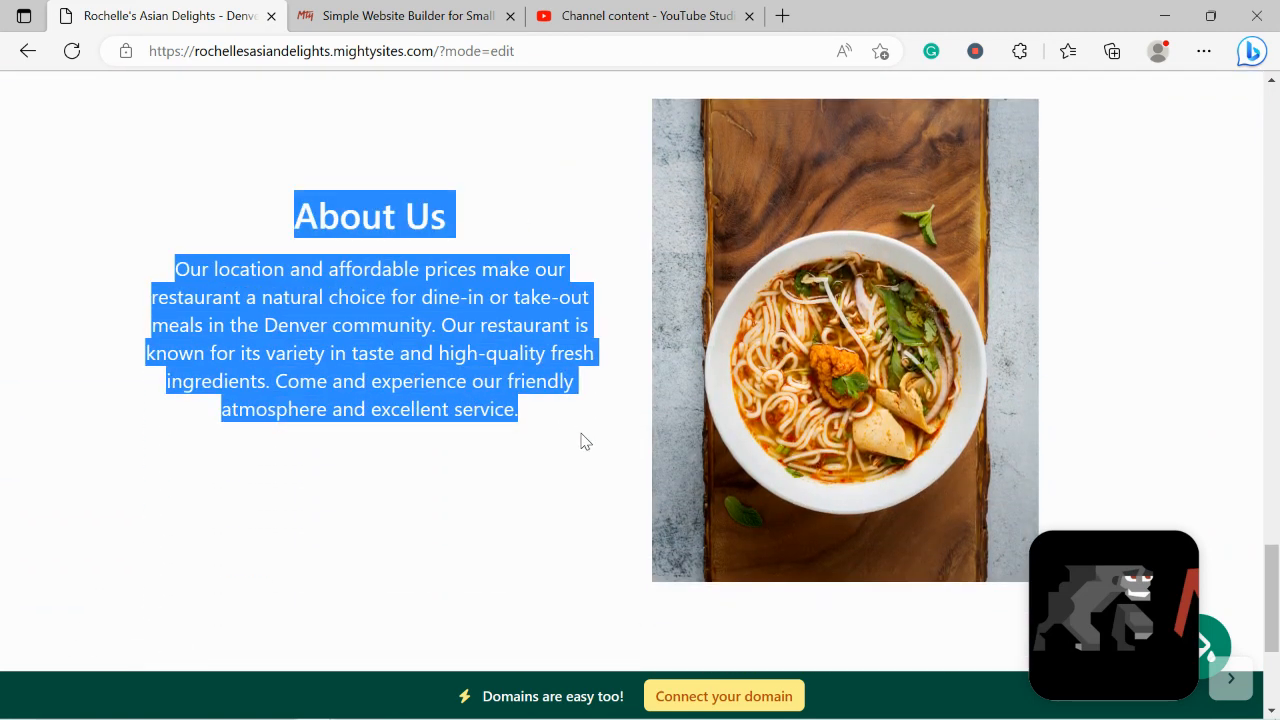
click(477, 473)
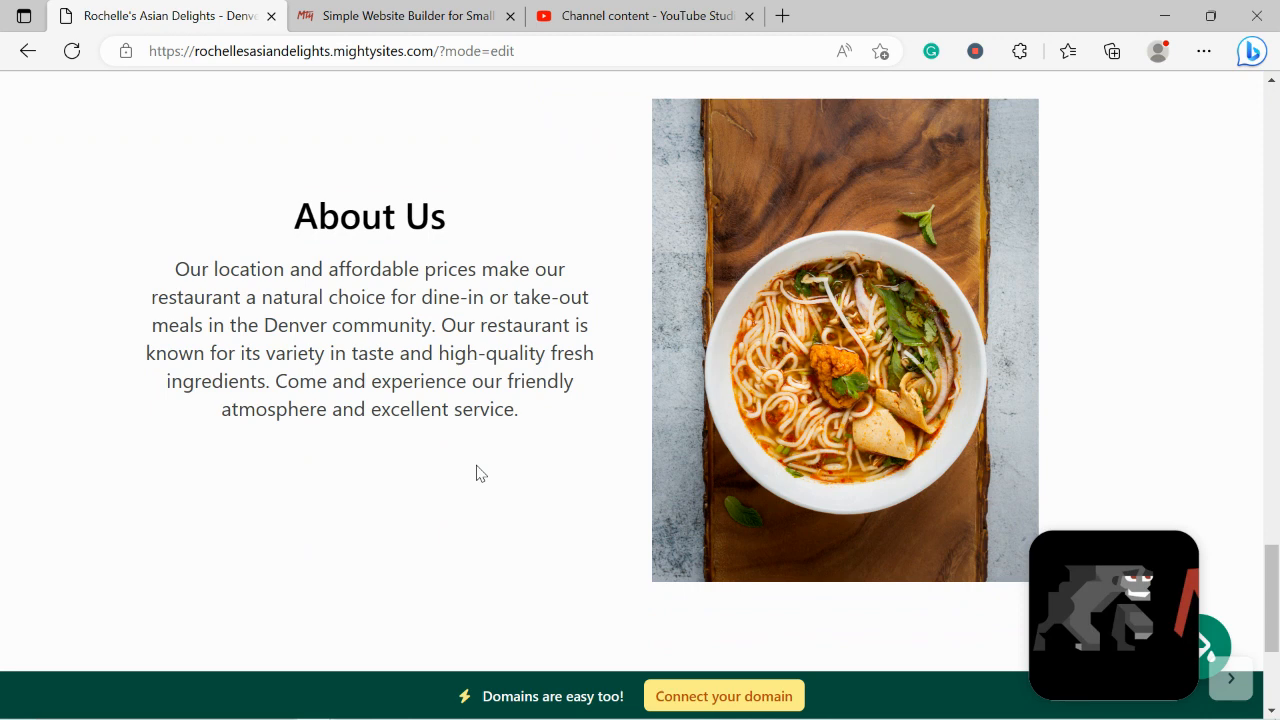
scroll(477, 473, down, 2)
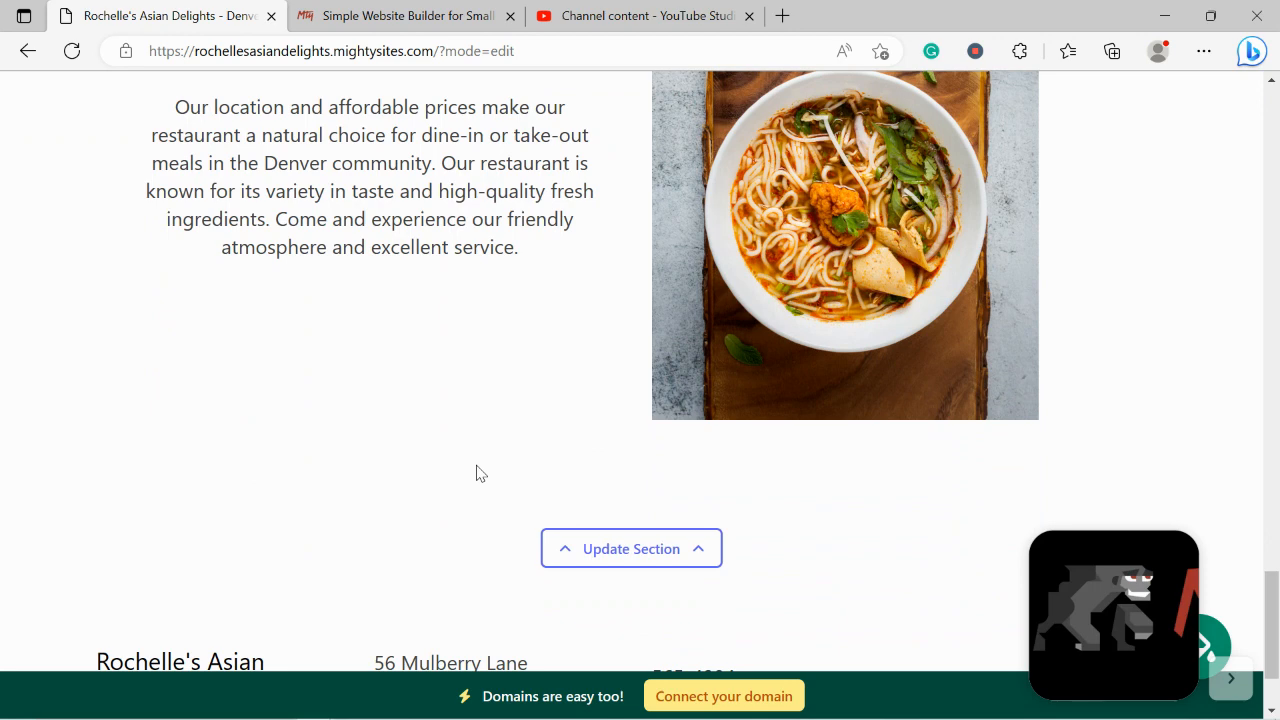
scroll(477, 473, down, 2)
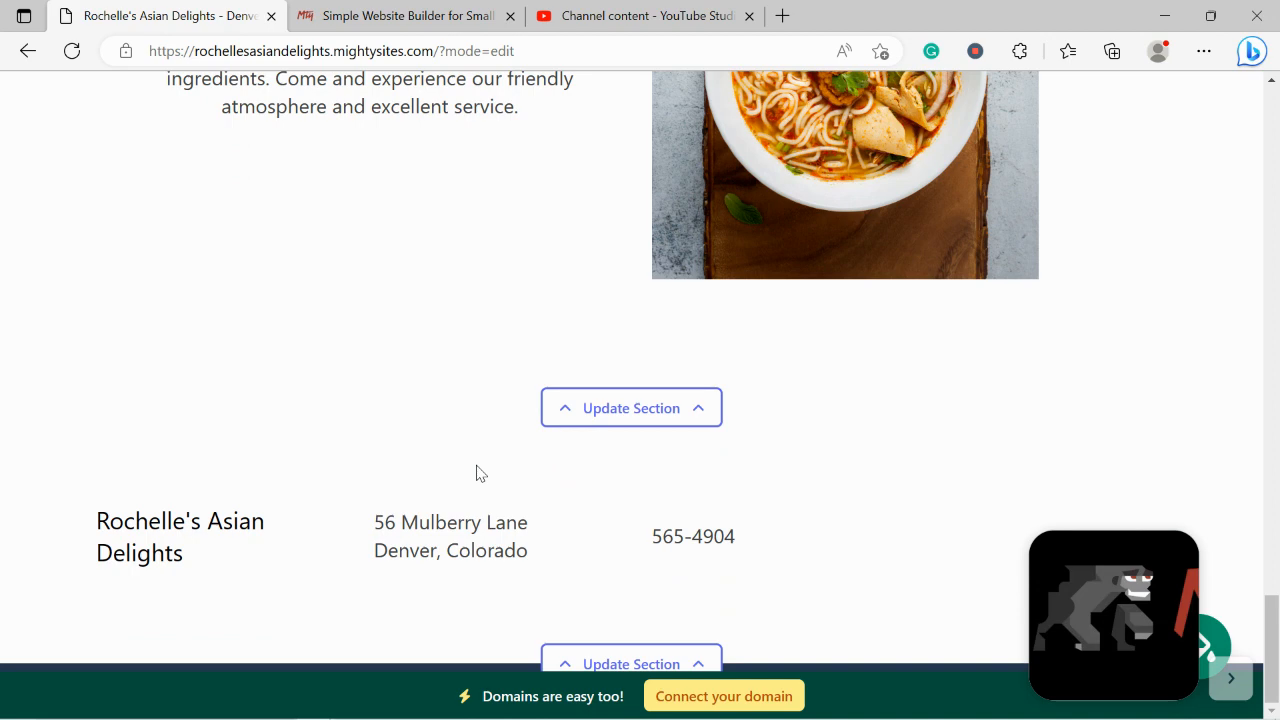
Return to the top of the page and open the top bar's Update Location editor
scroll(477, 473, up, 5)
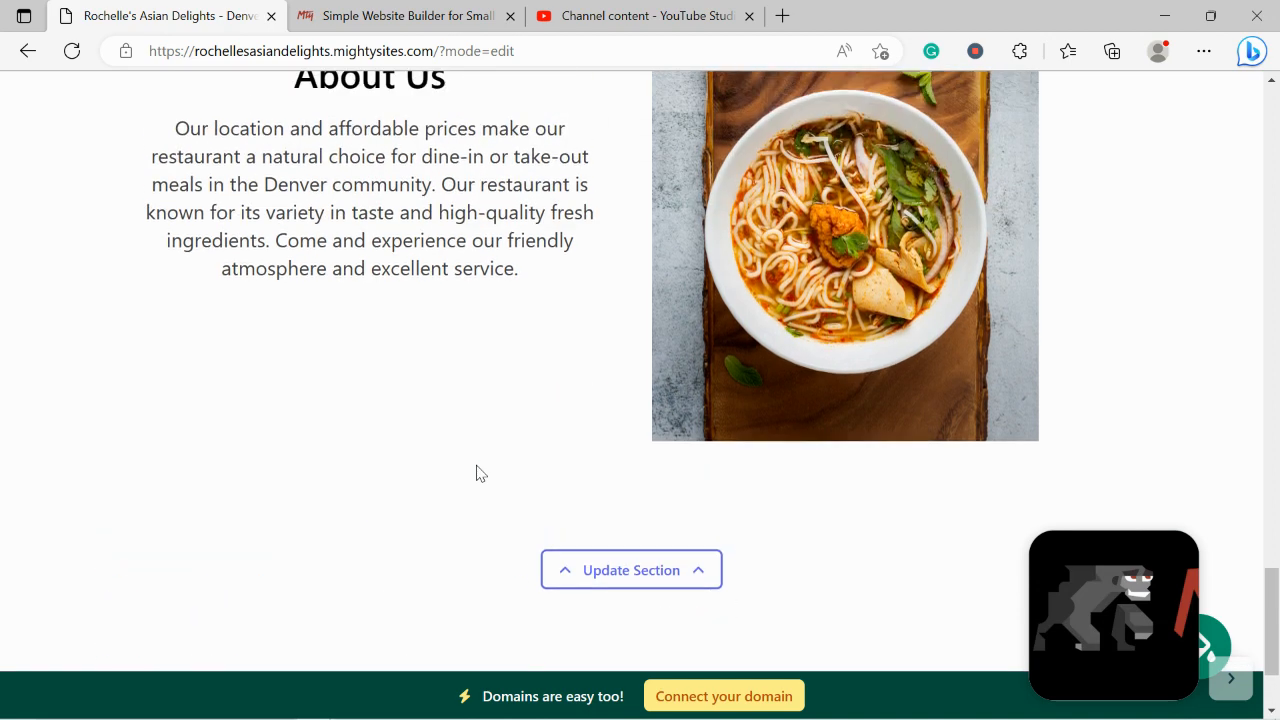
scroll(477, 465, up, 6)
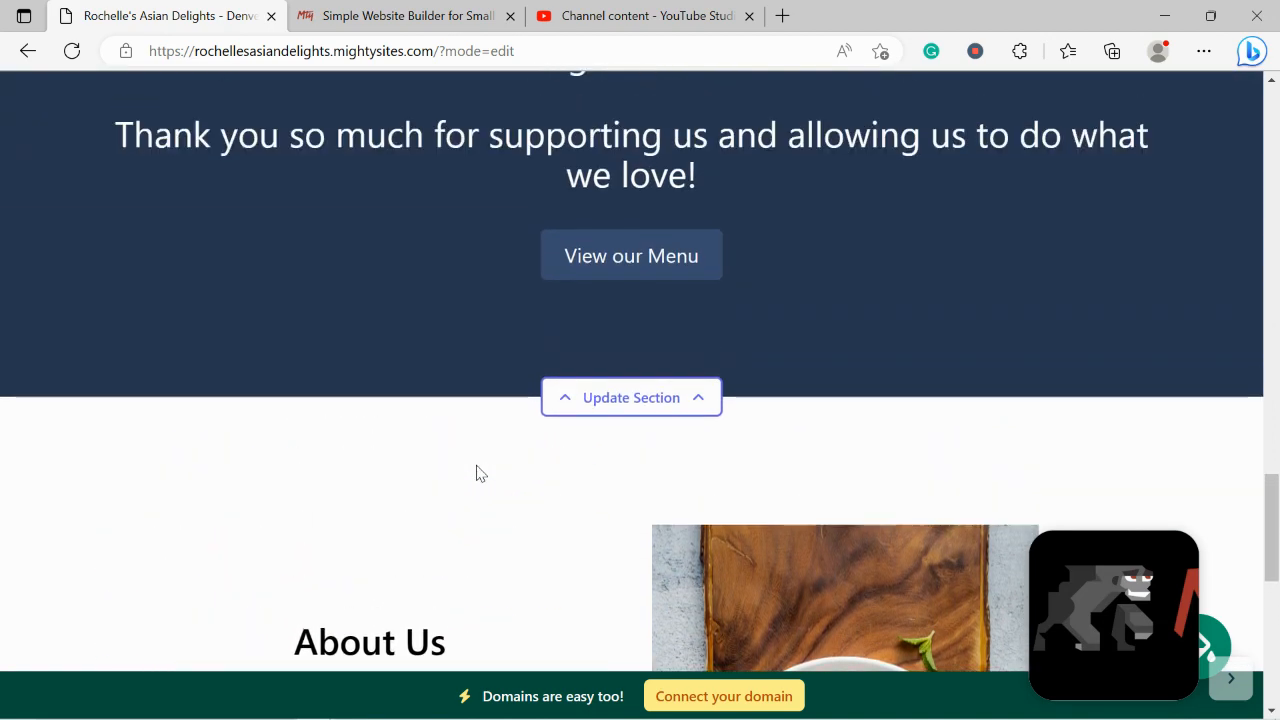
scroll(477, 473, up, 8)
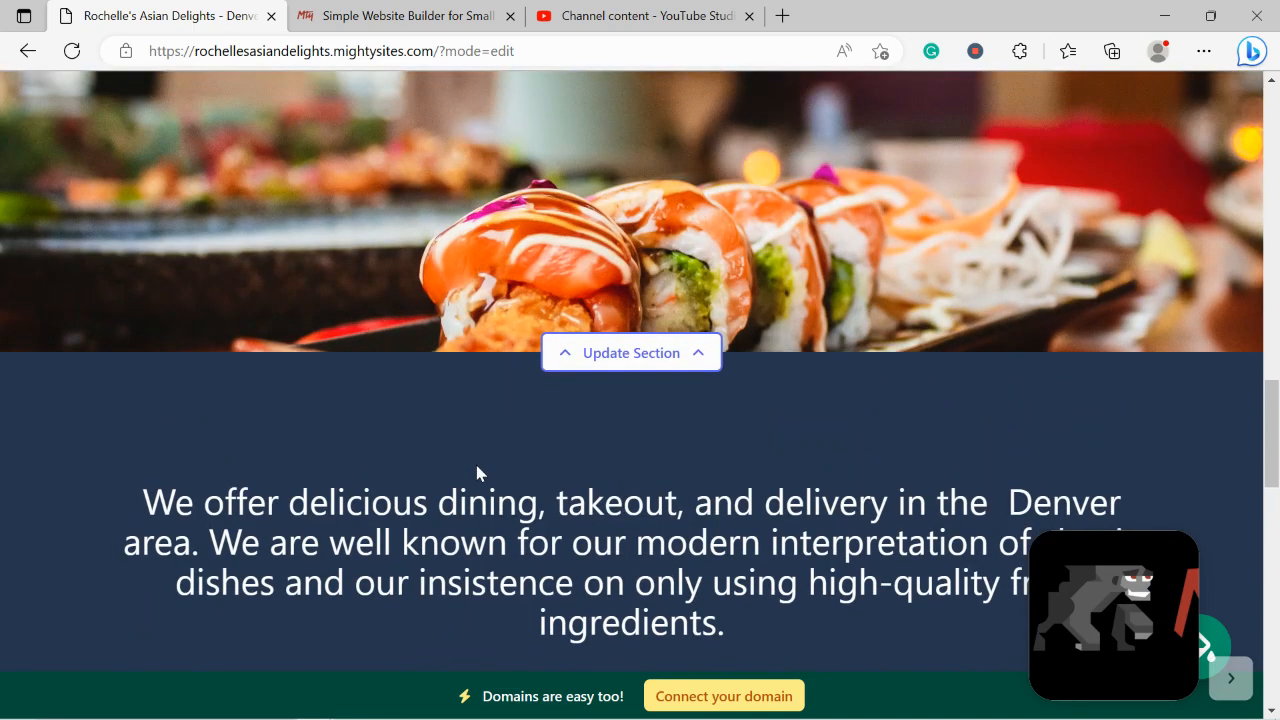
scroll(477, 473, up, 10)
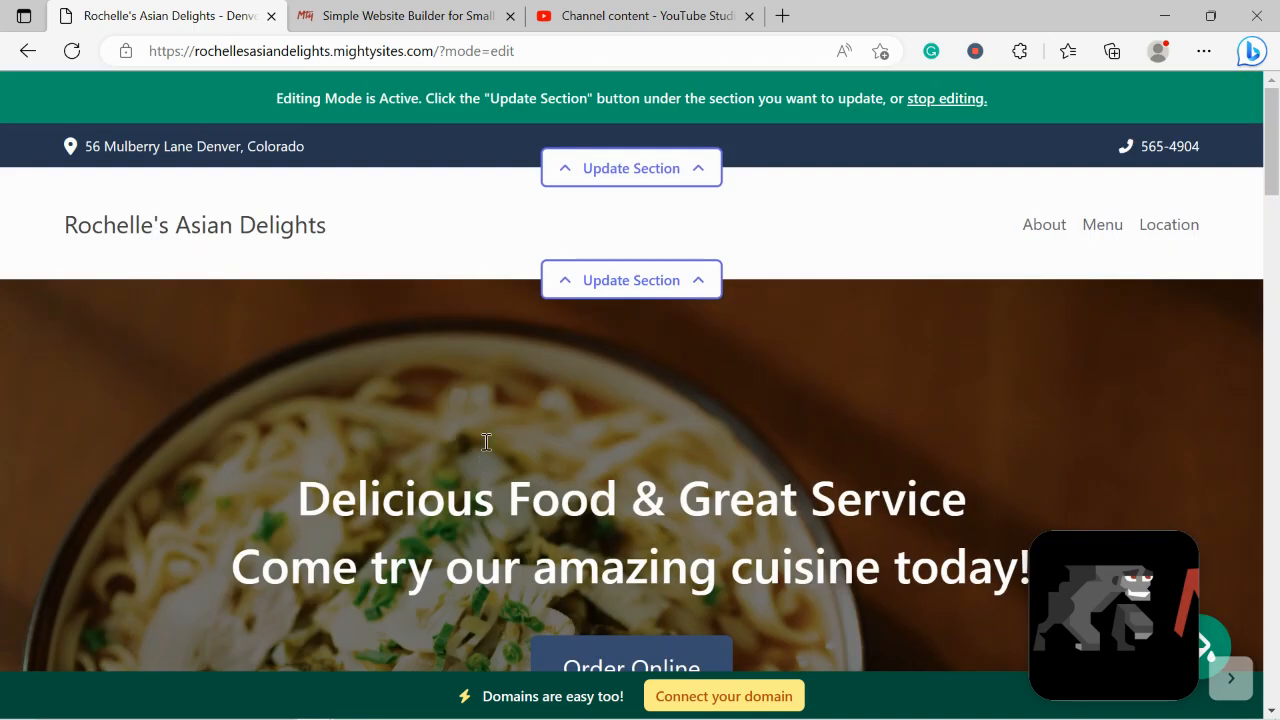
click(670, 162)
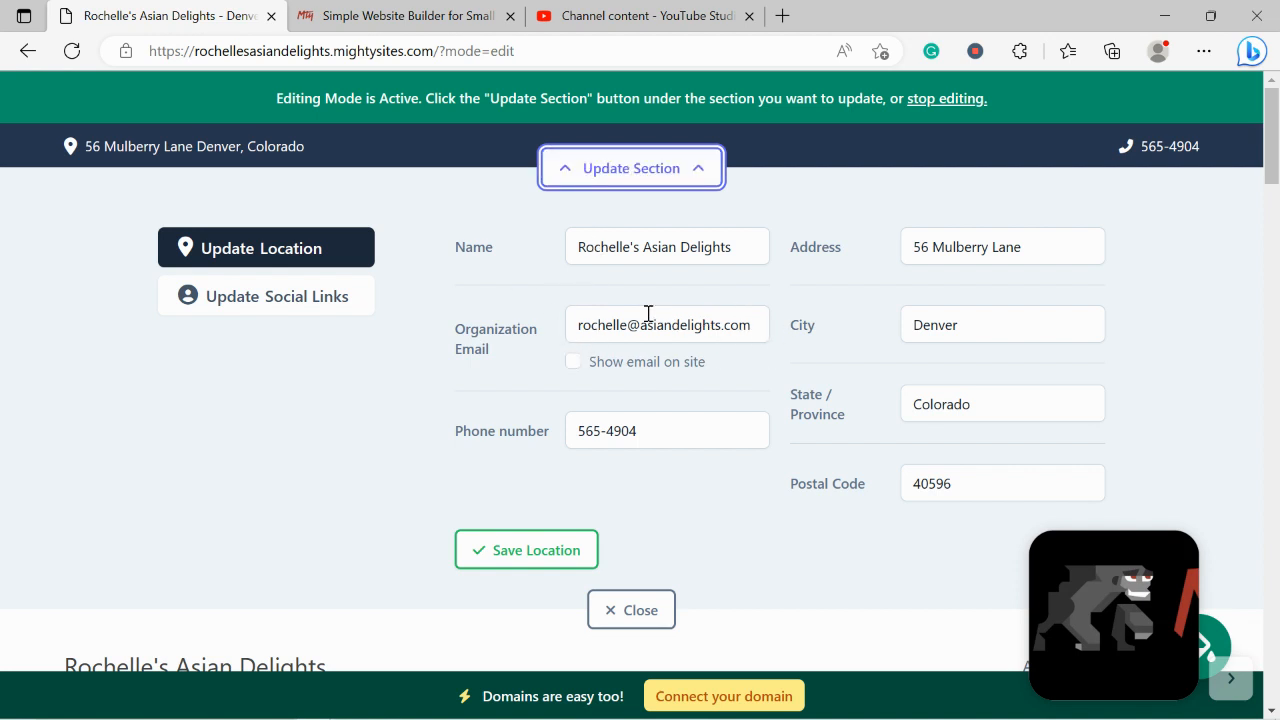
Enable 'Show email on site', test the header address link, and save the location details
click(573, 362)
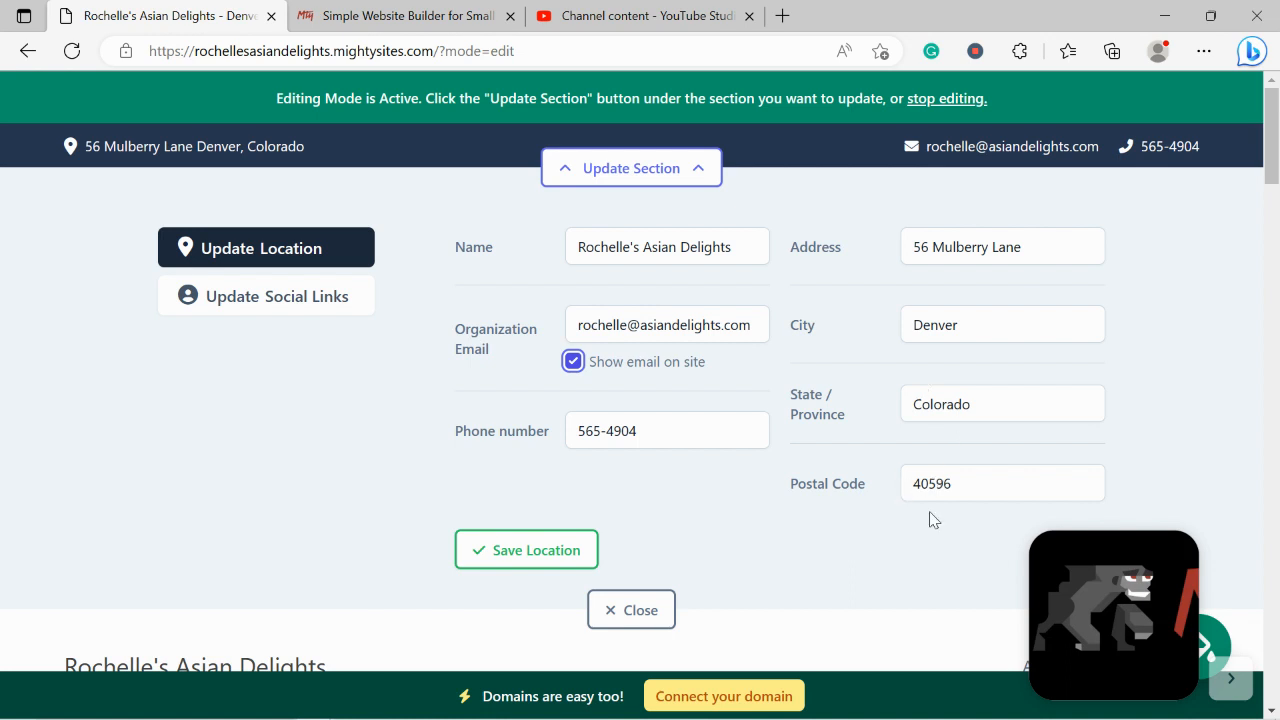
click(199, 149)
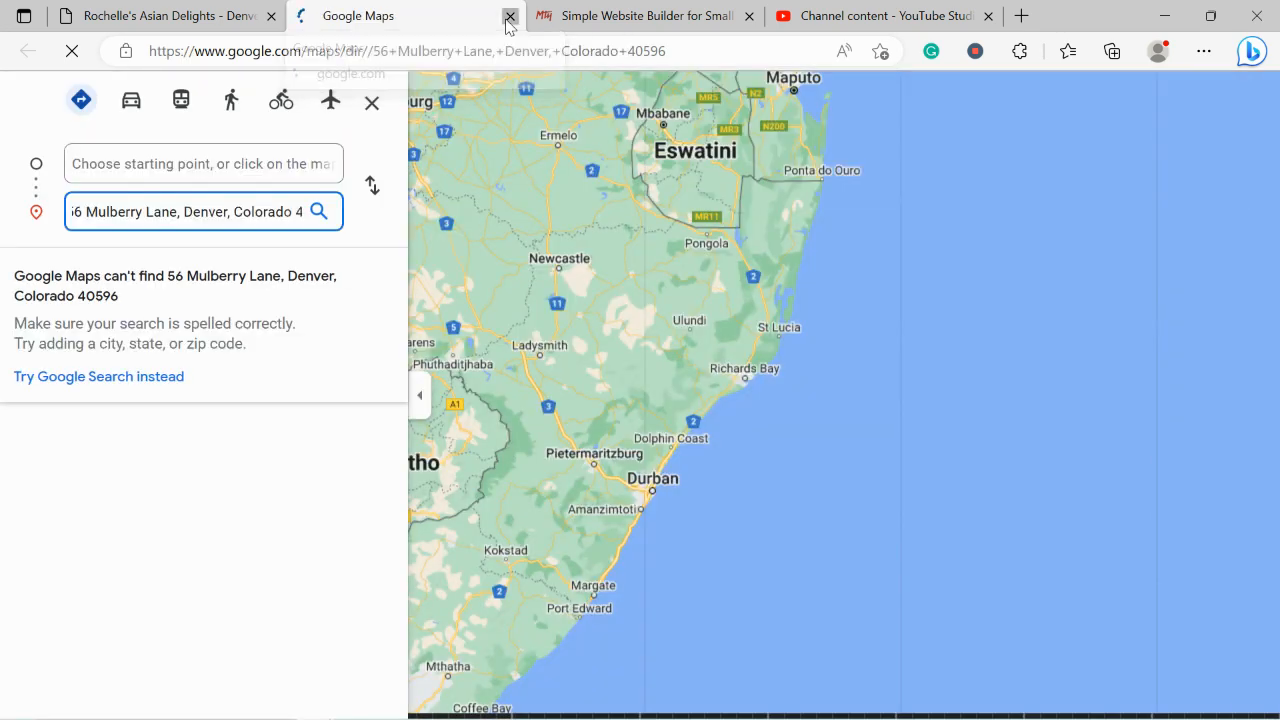
click(509, 16)
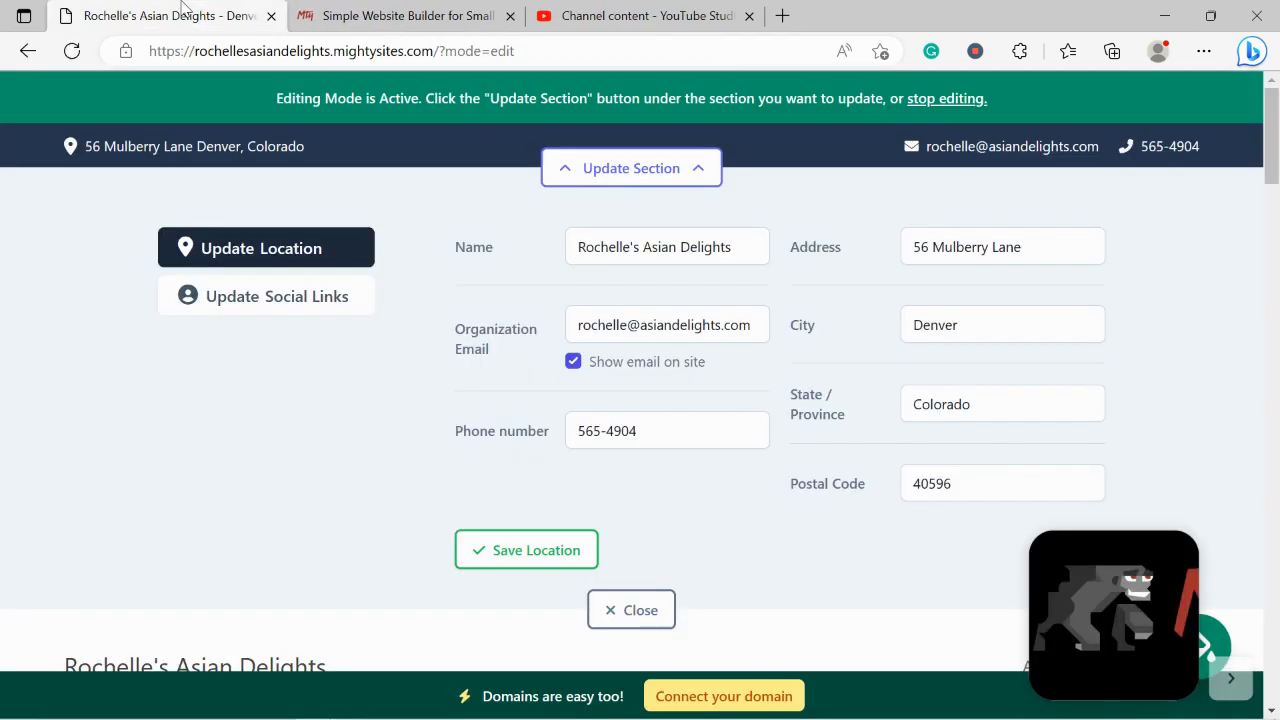
click(531, 545)
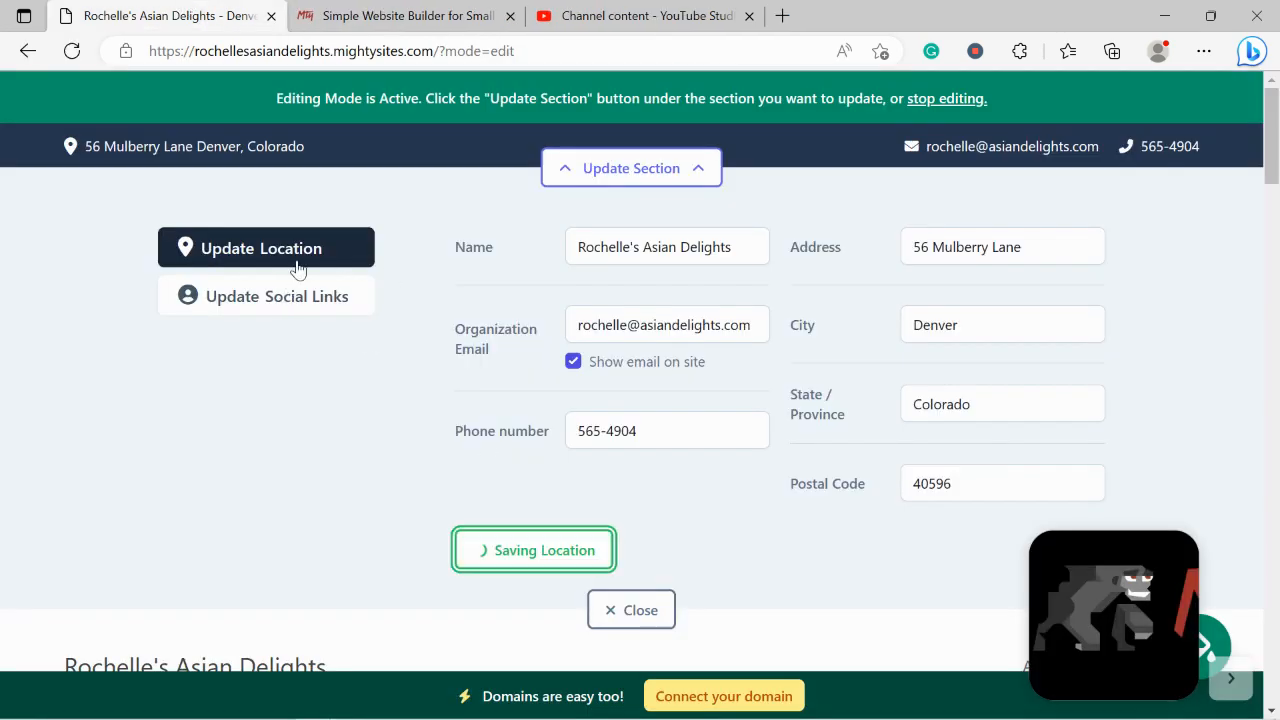
click(315, 298)
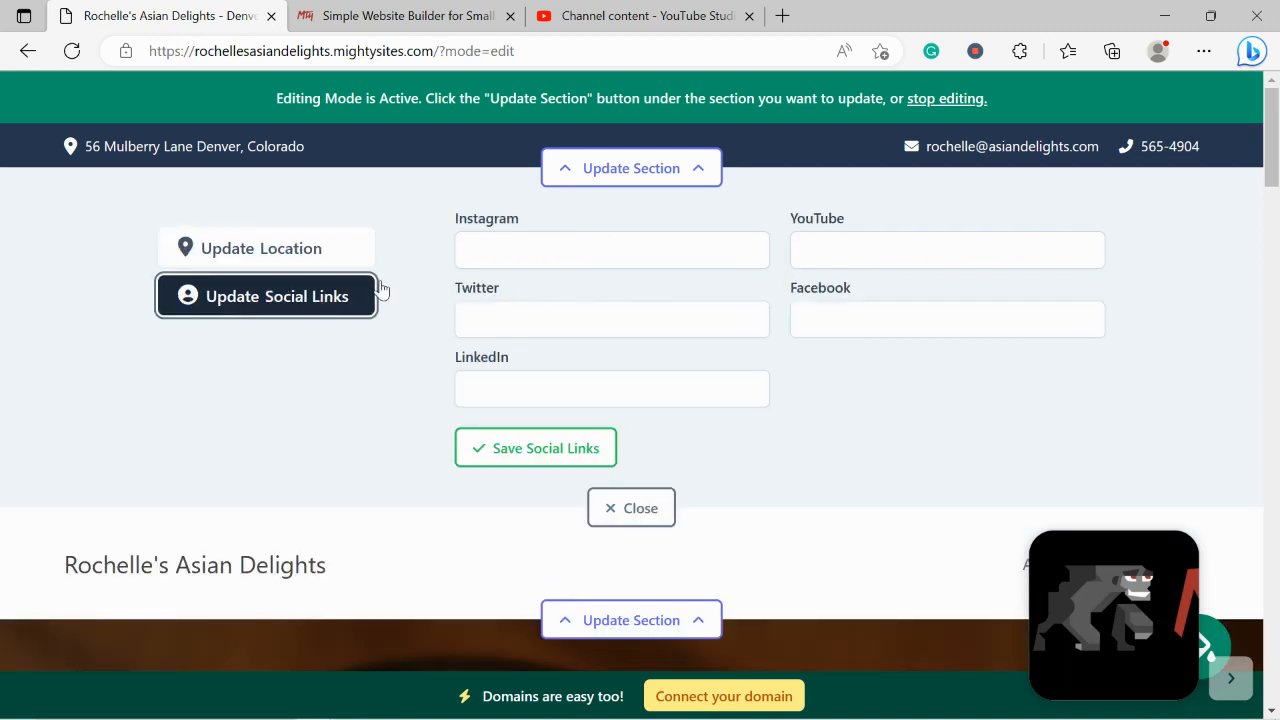
Save Instagram 'mightysites' and Twitter 'mightysitesusa' as social links, then close the editor
click(566, 261)
text(m)
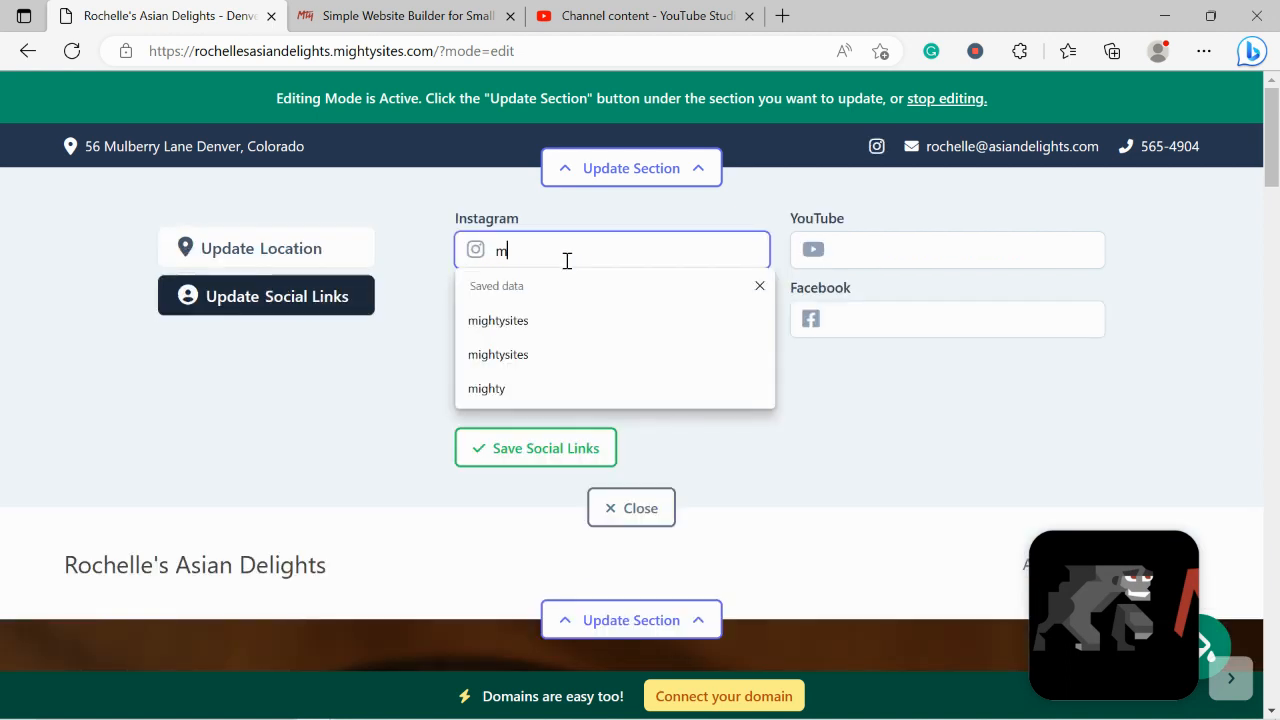
text(ightysites)
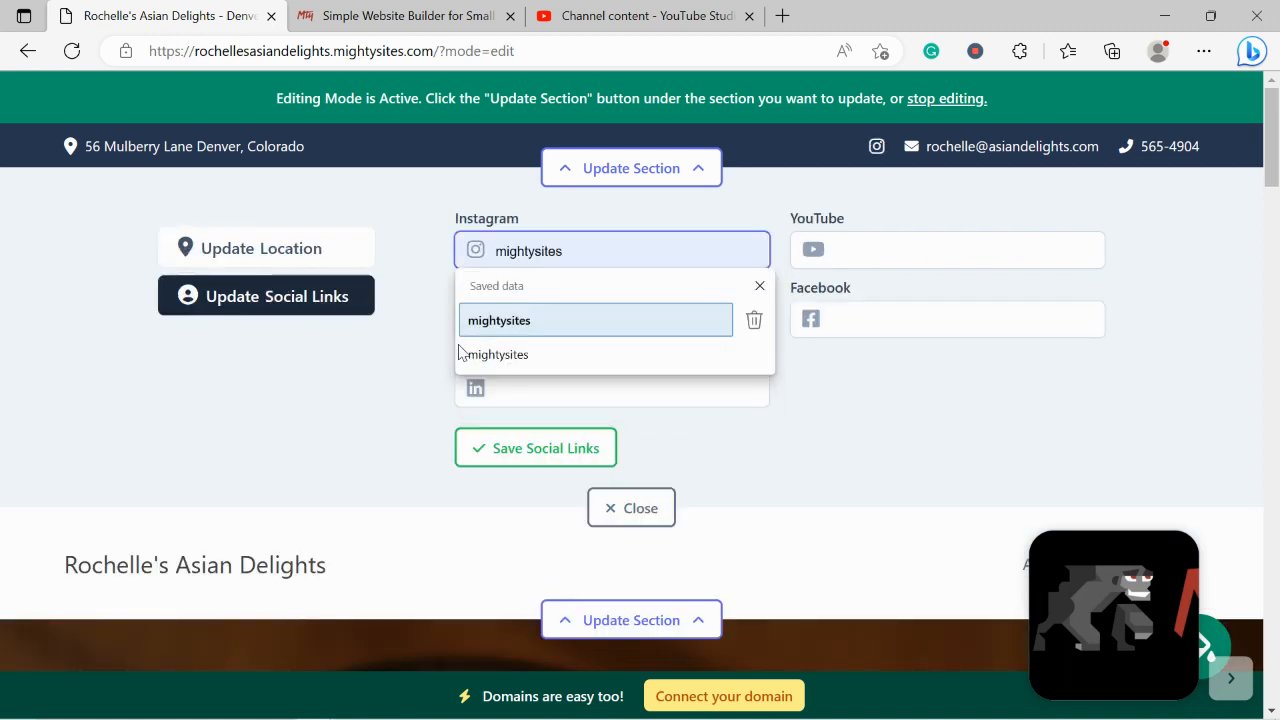
drag(399, 392, 613, 309)
click(613, 309)
text(mighty)
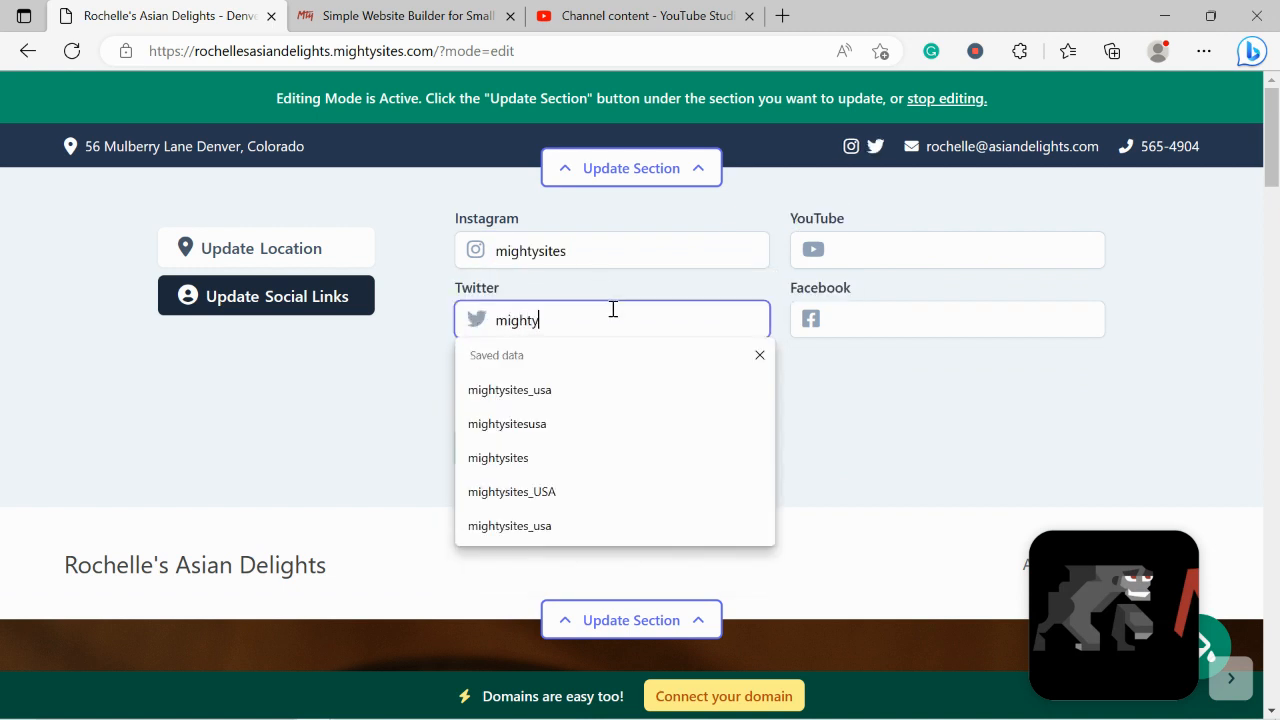
text(sitesusa)
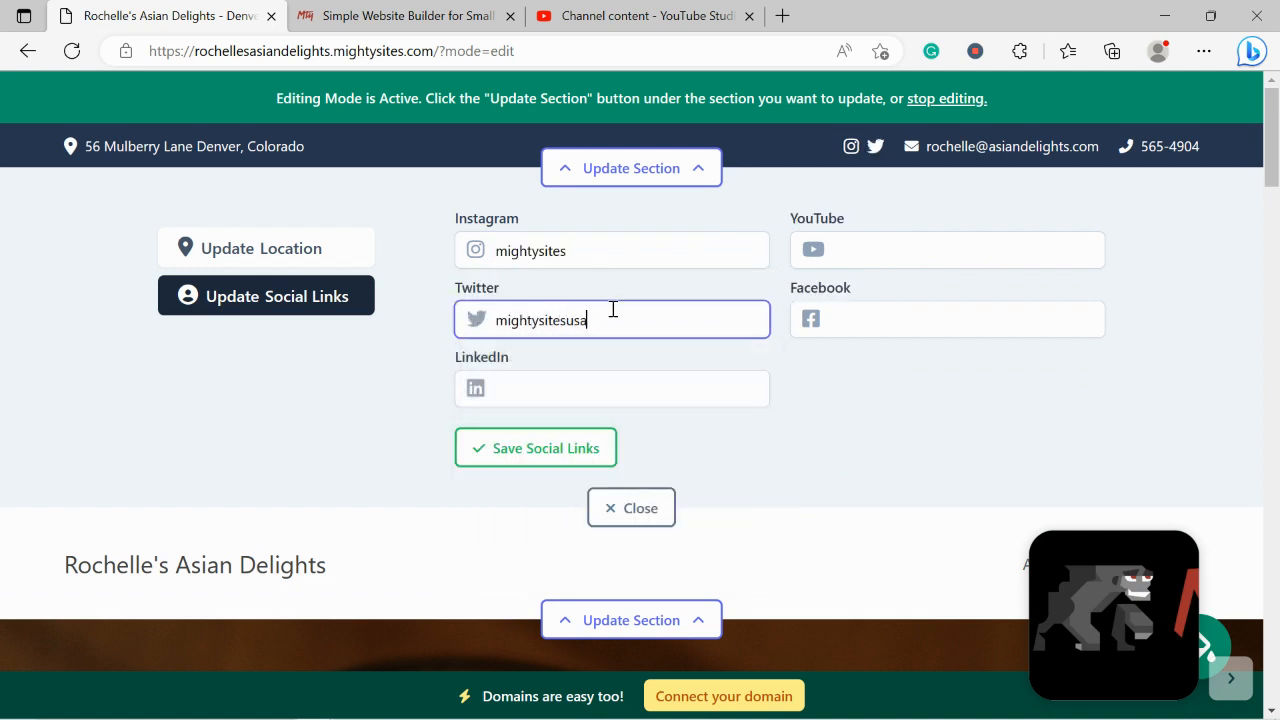
click(586, 456)
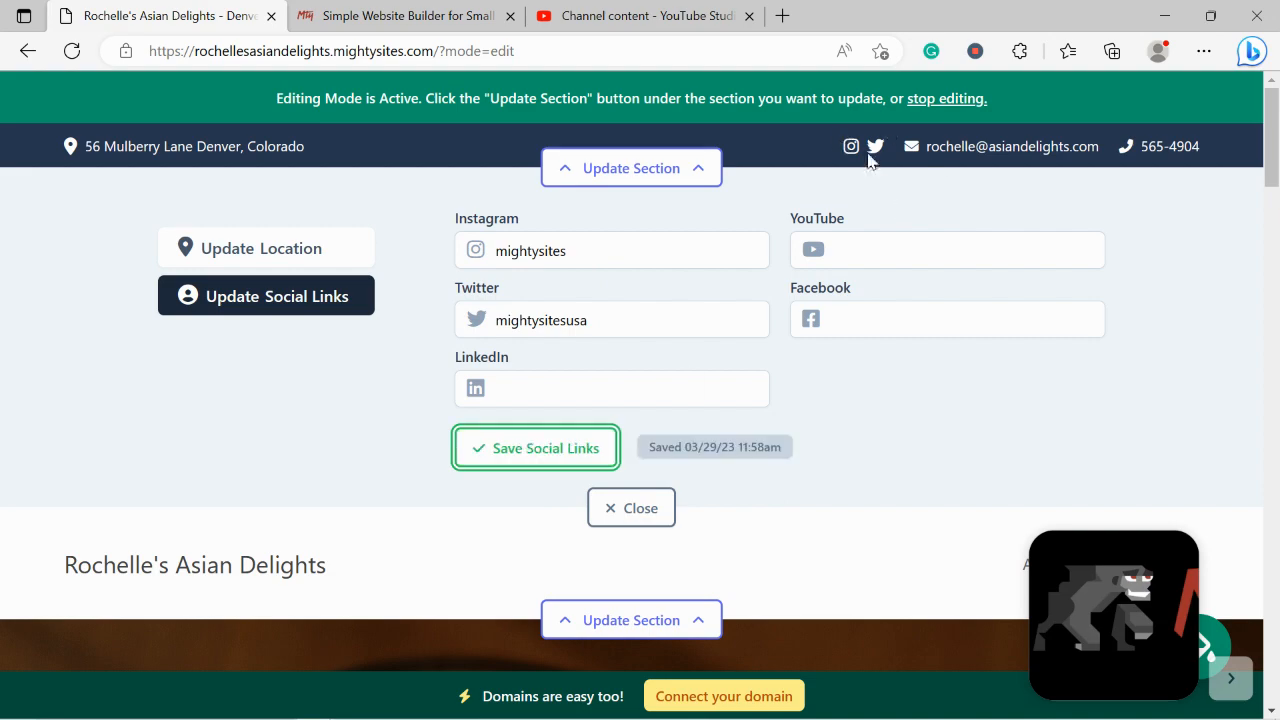
drag(1274, 164, 1277, 700)
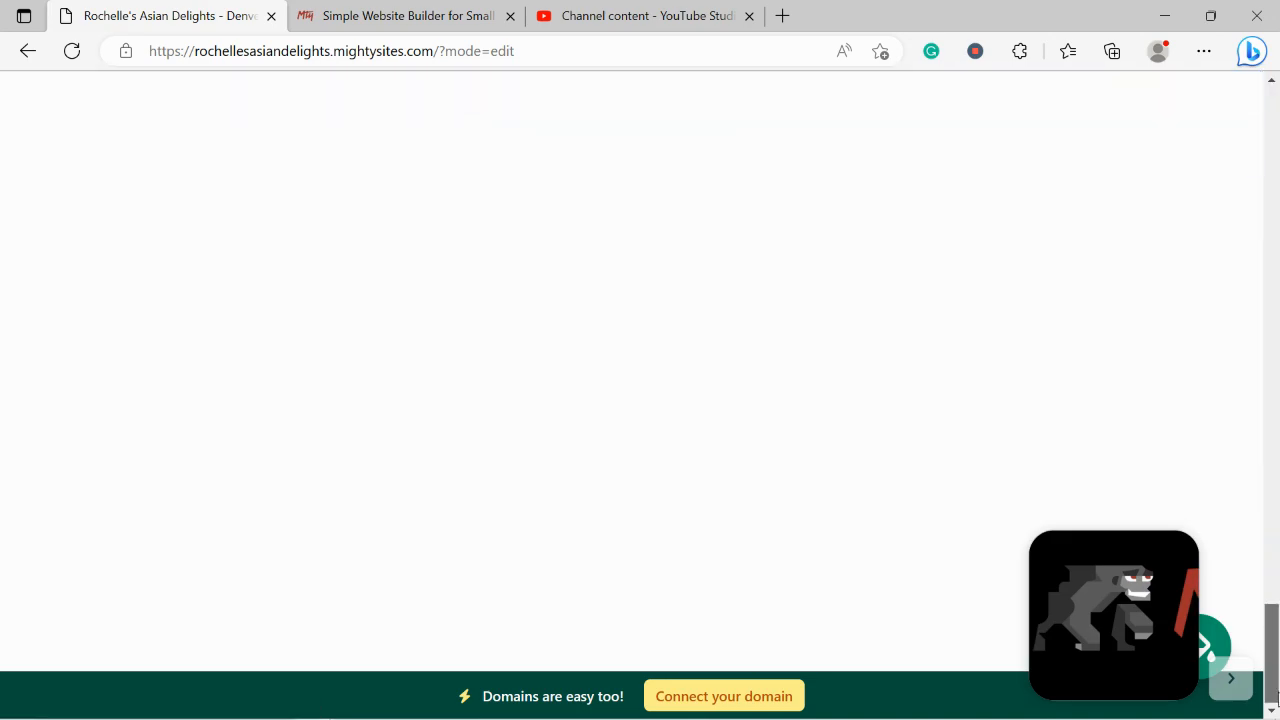
scroll(1237, 289, up, 15)
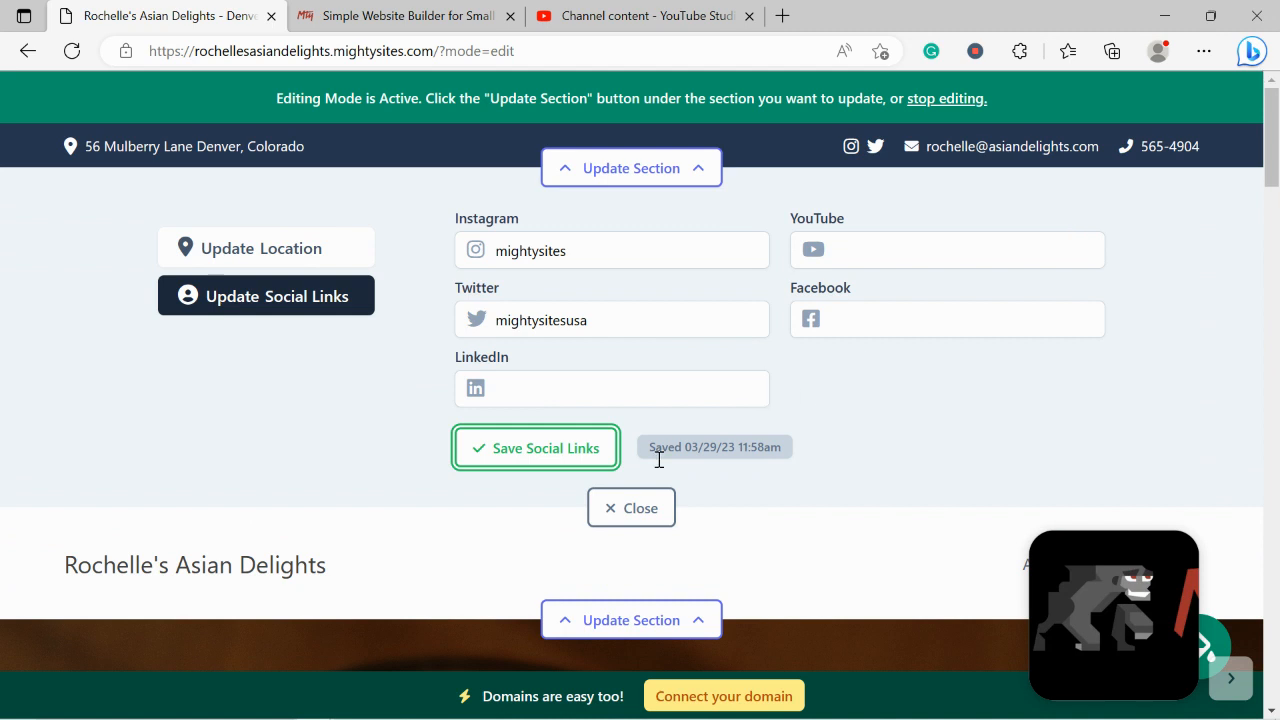
click(645, 509)
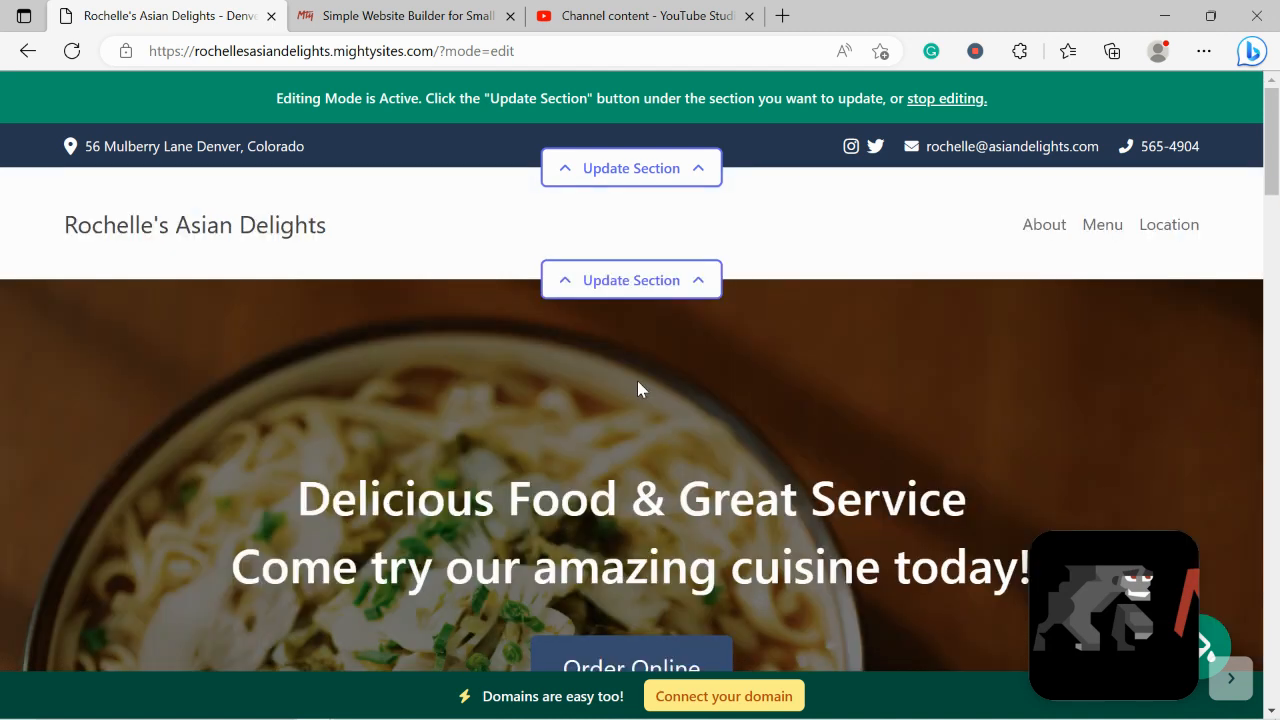
Upload 'Mighty Sites Logo YouTube' from Pictures as the header's new logo
click(616, 285)
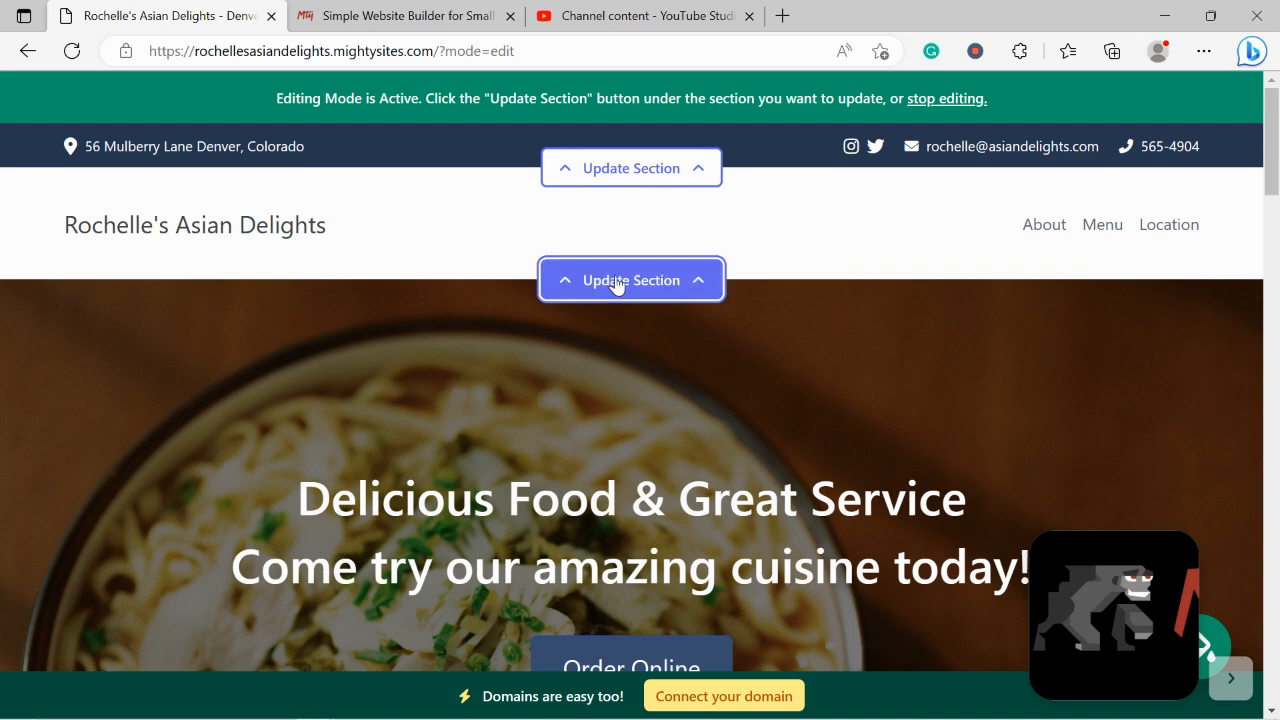
click(289, 403)
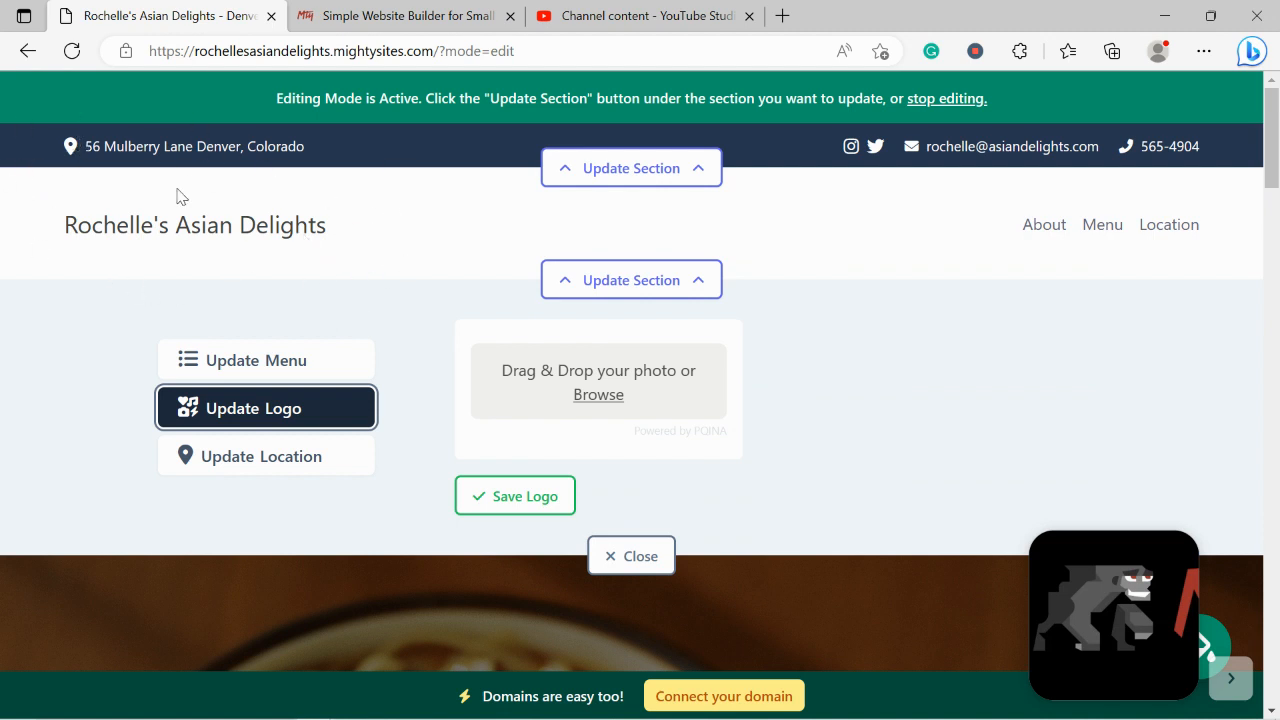
click(585, 392)
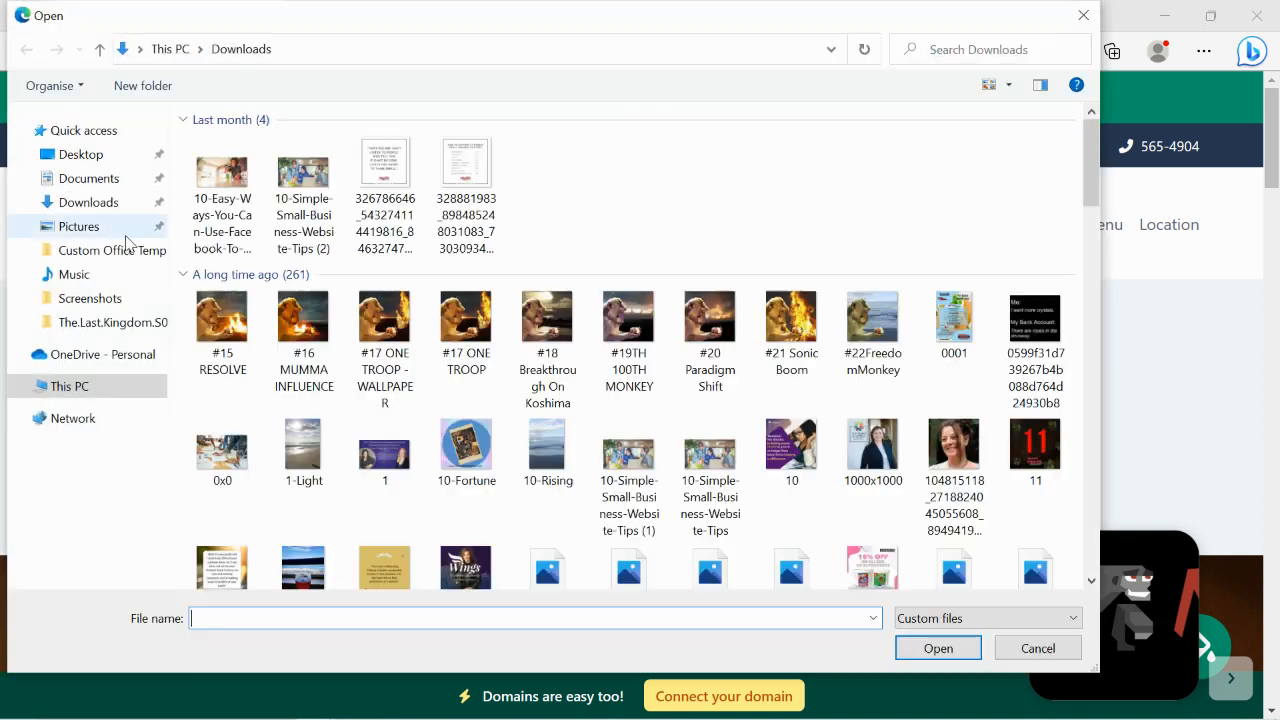
click(95, 229)
double_click(558, 185)
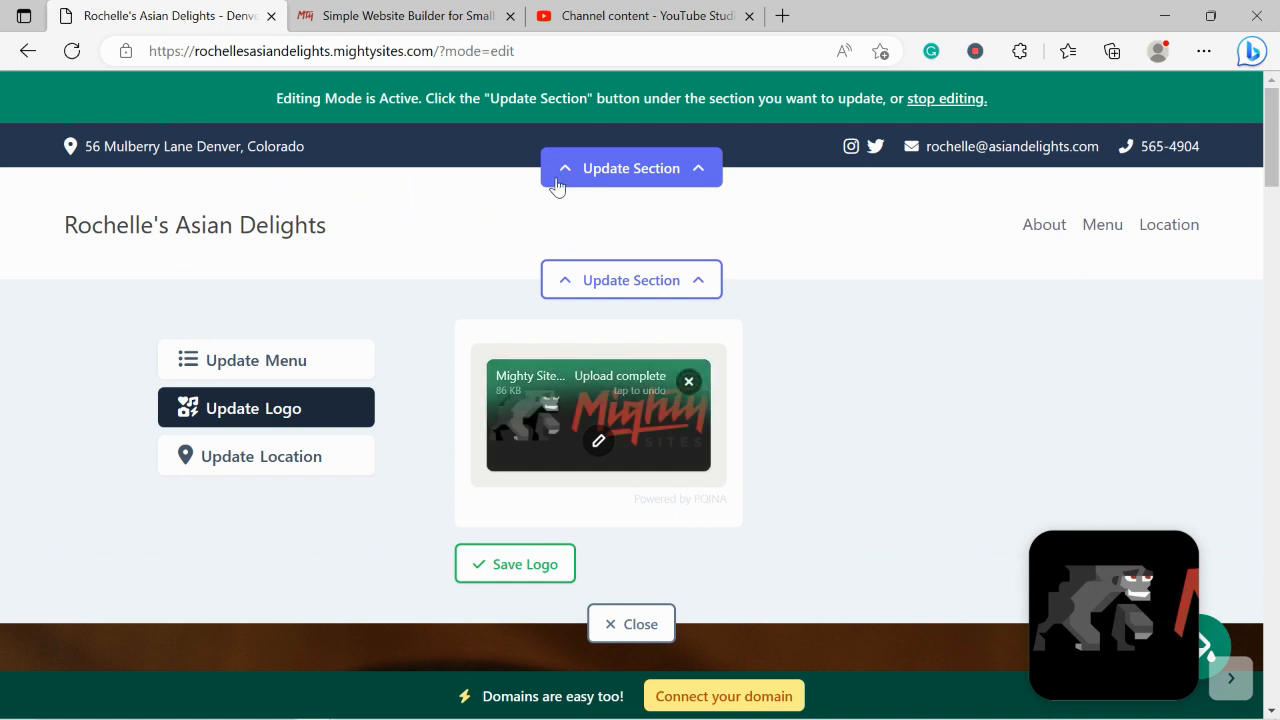
Crop the uploaded logo tightly top and bottom, then save it to the site
click(598, 441)
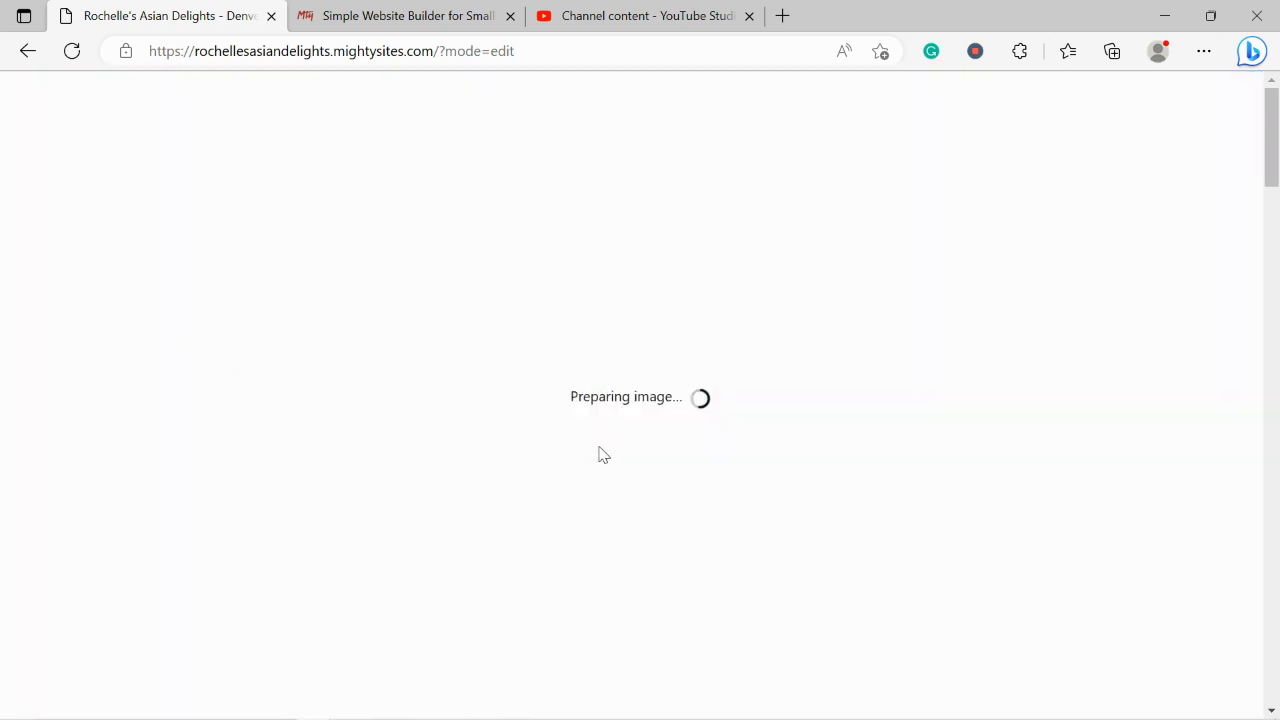
drag(225, 178, 227, 245)
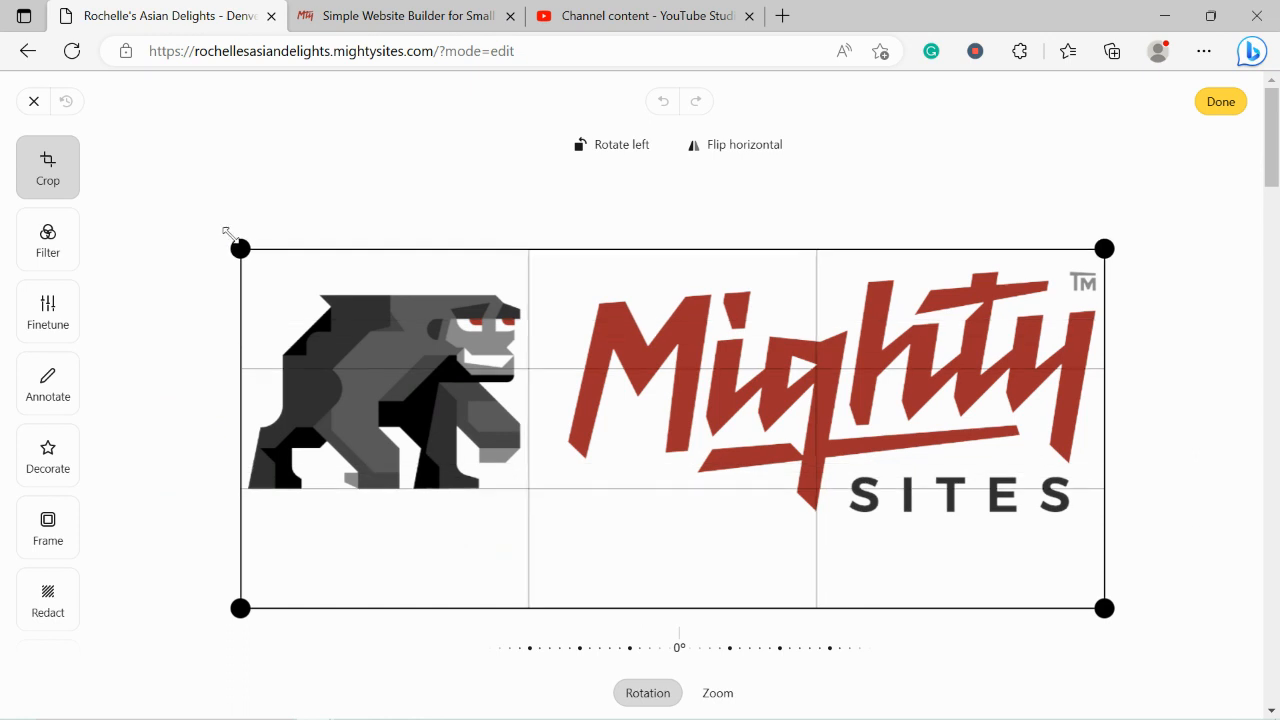
mouse_move(237, 606)
mouse_down()
mouse_move(209, 513)
mouse_move(213, 536)
mouse_up()
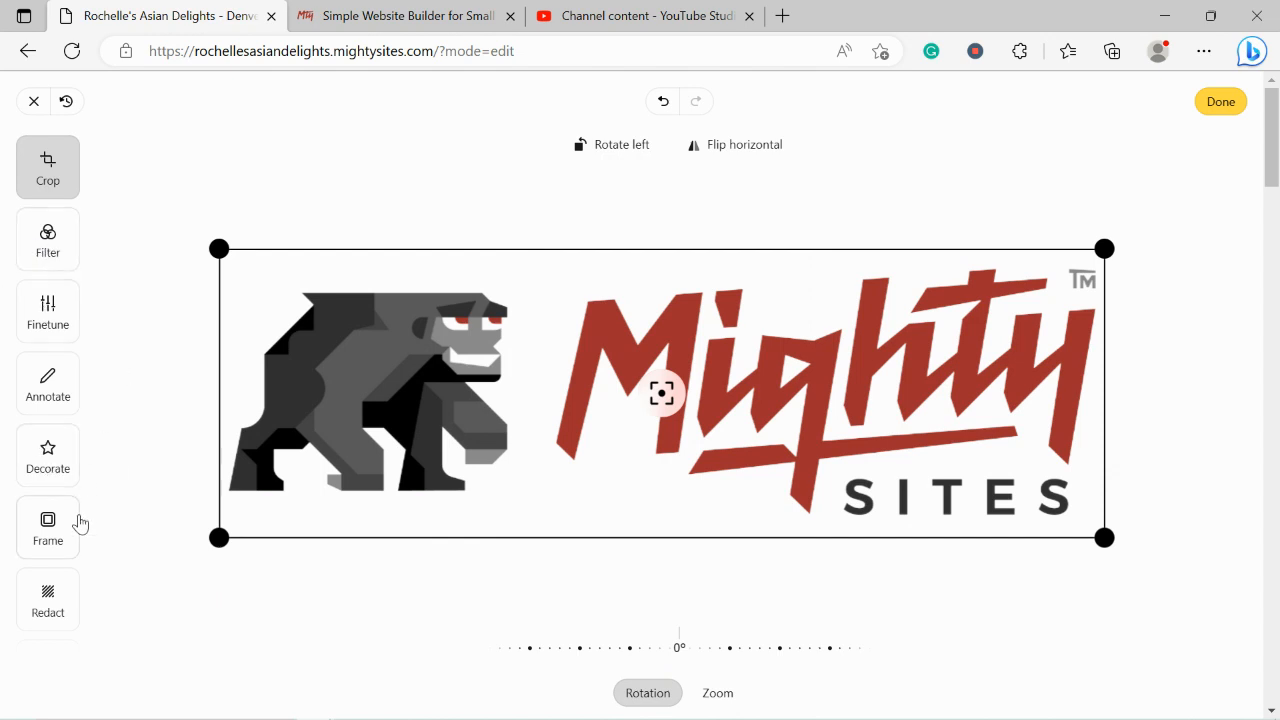
click(1219, 101)
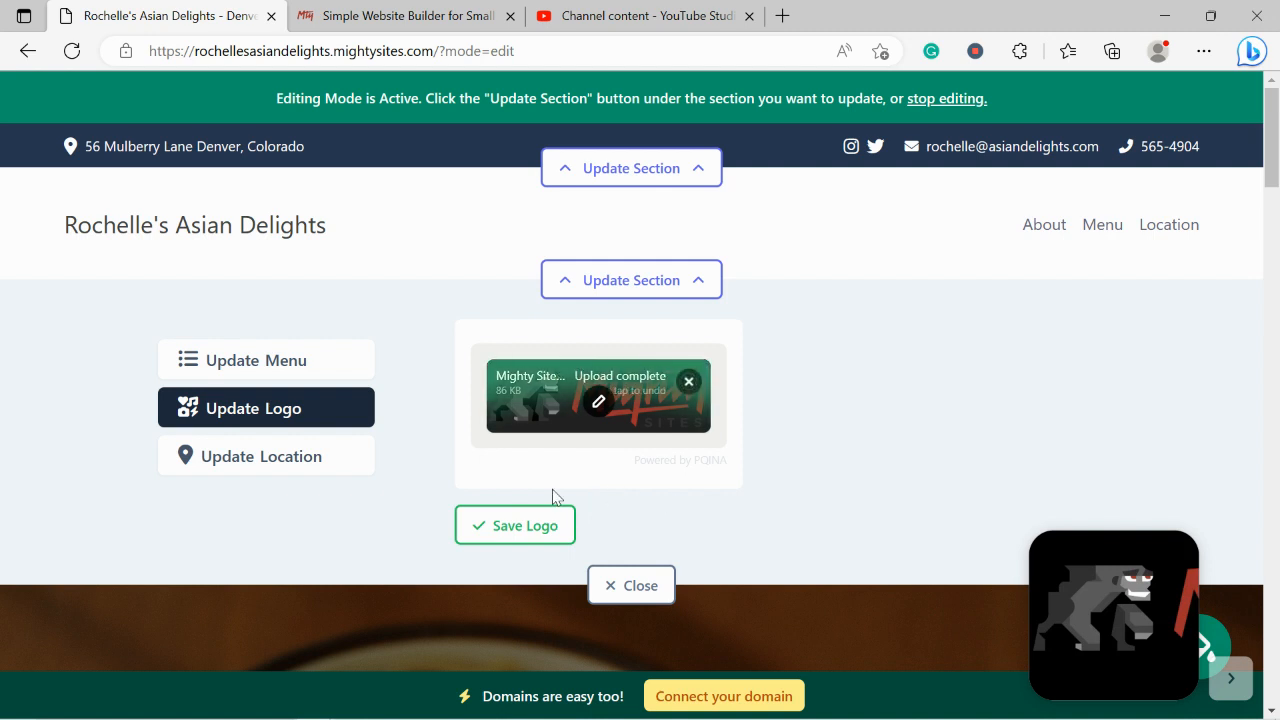
click(549, 521)
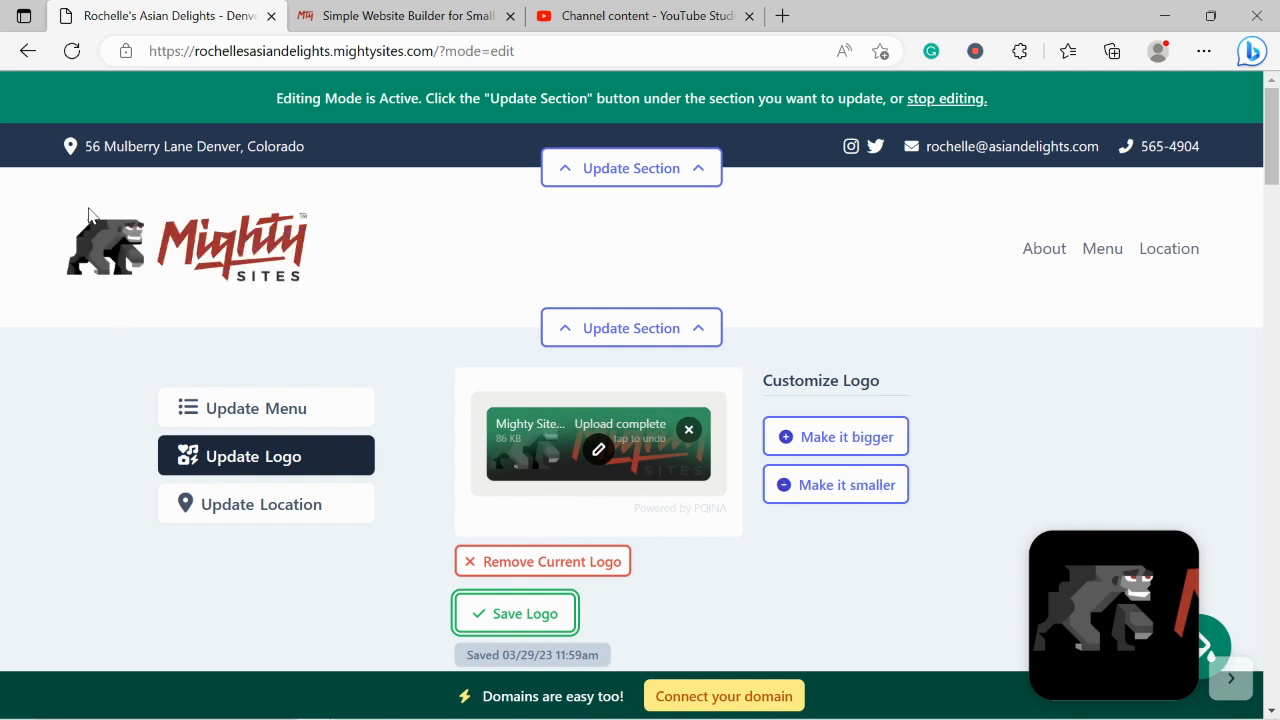
Close the logo panel and scroll down to the location and hours section
scroll(94, 246, down, 2)
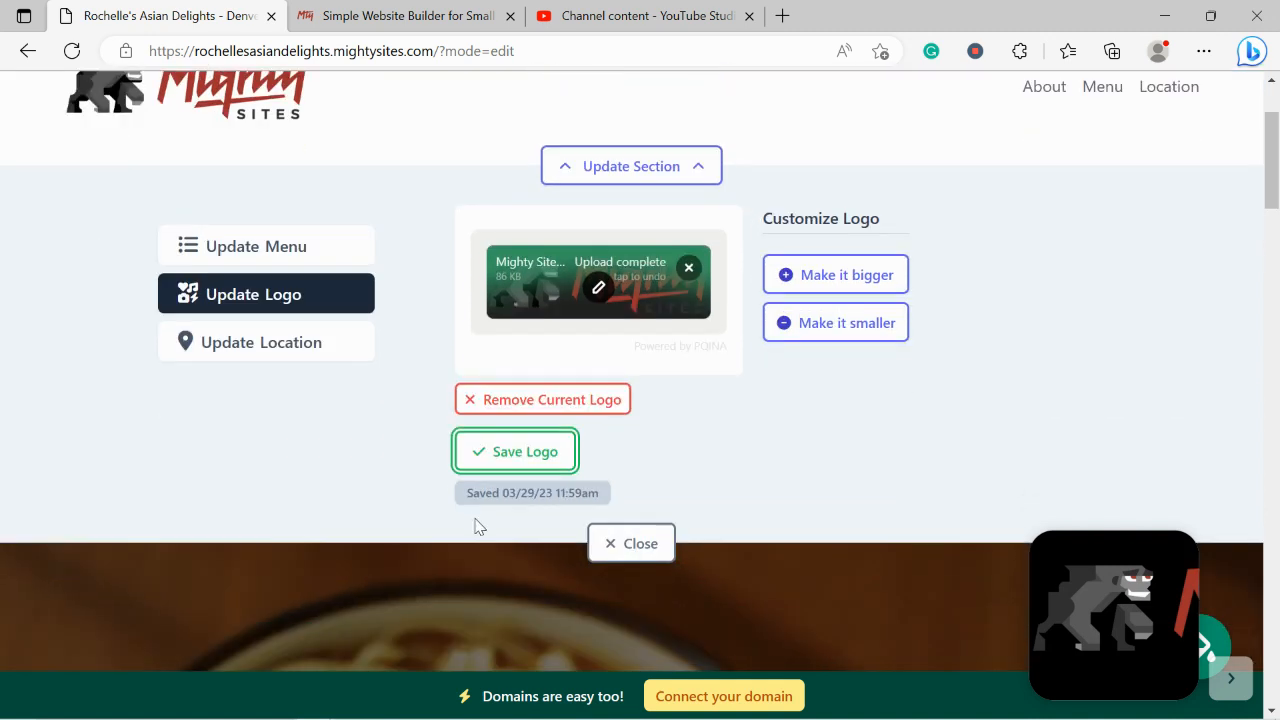
click(617, 545)
scroll(763, 256, up, 2)
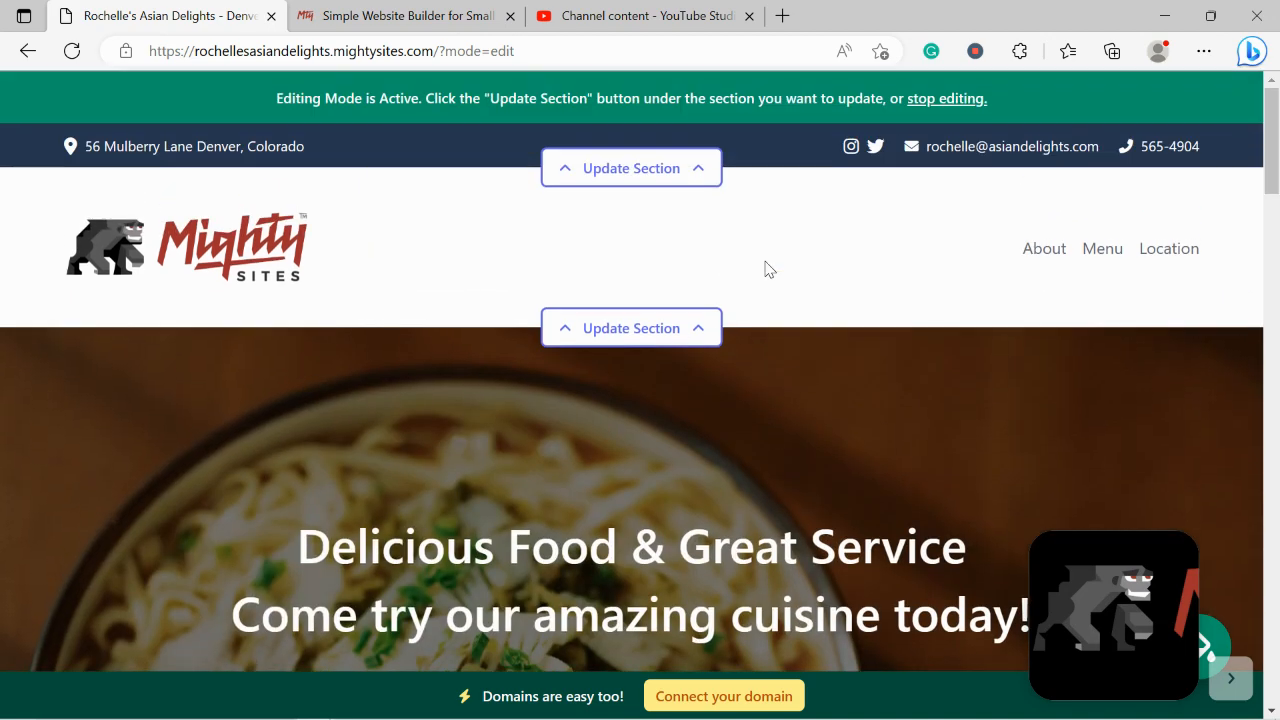
scroll(765, 268, down, 3)
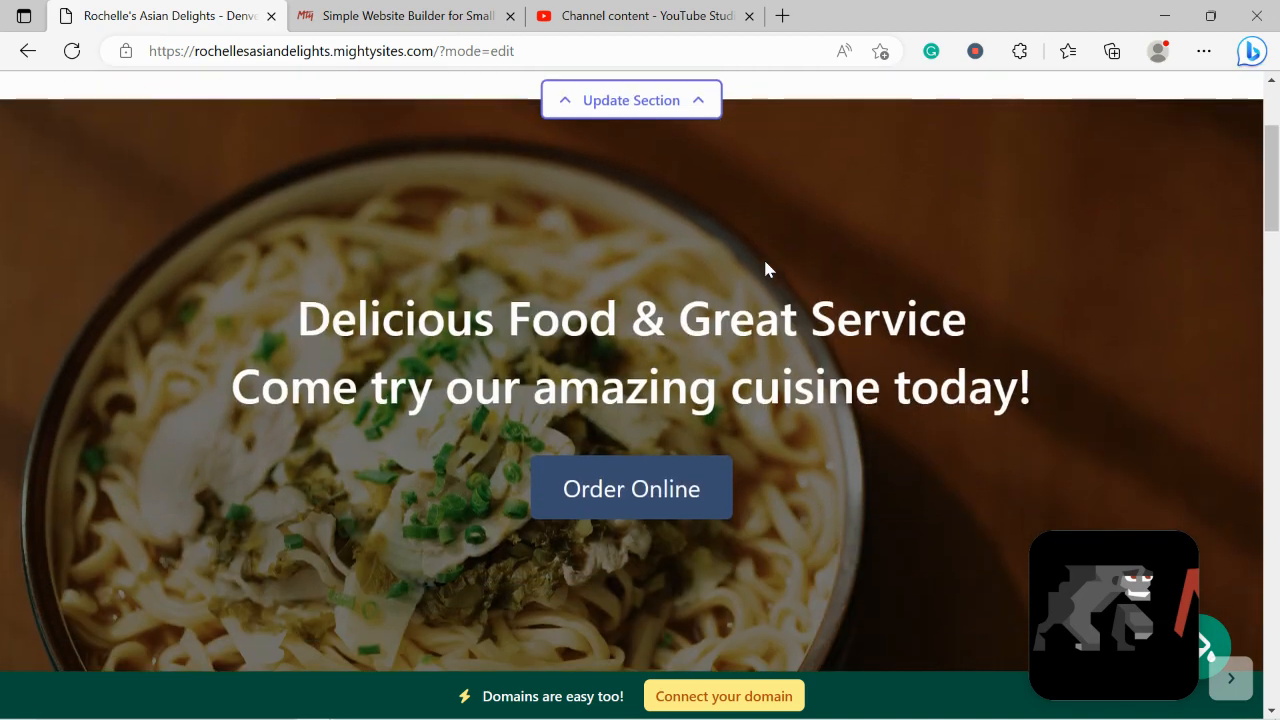
scroll(765, 268, down, 5)
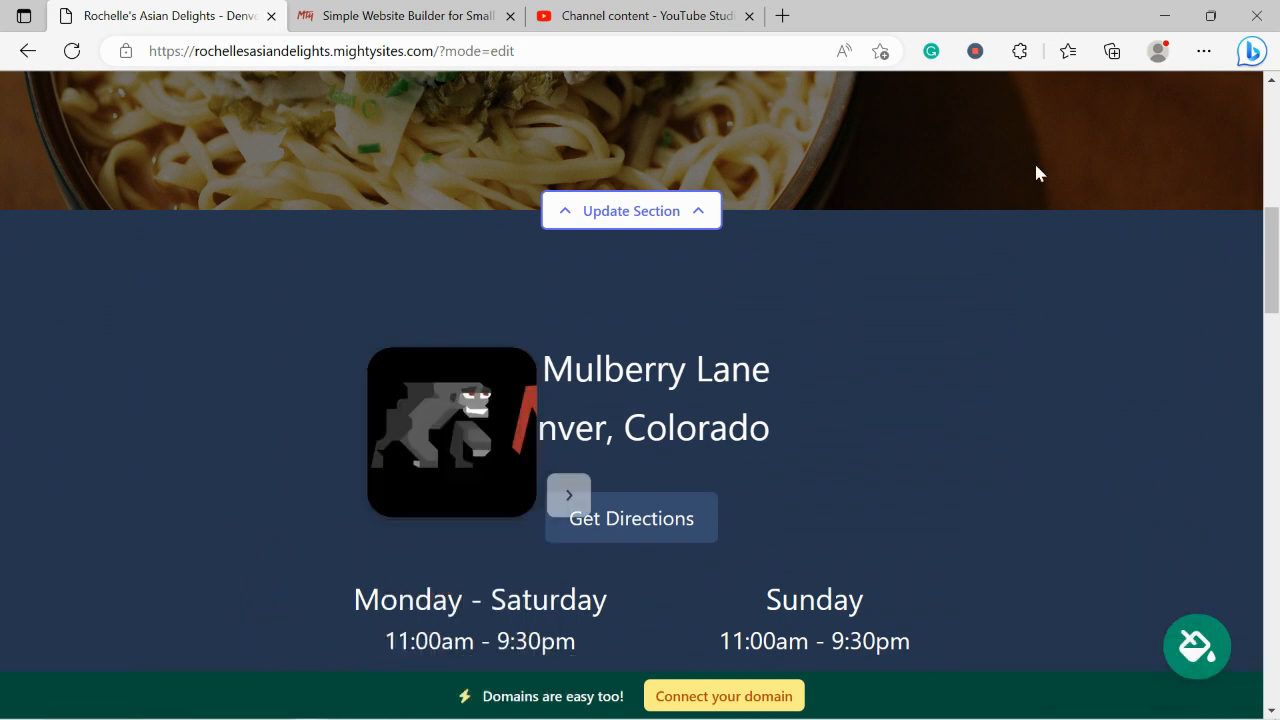
Compare the dark green, orange and olive-green colour themes, then save olive green for the site
click(1207, 650)
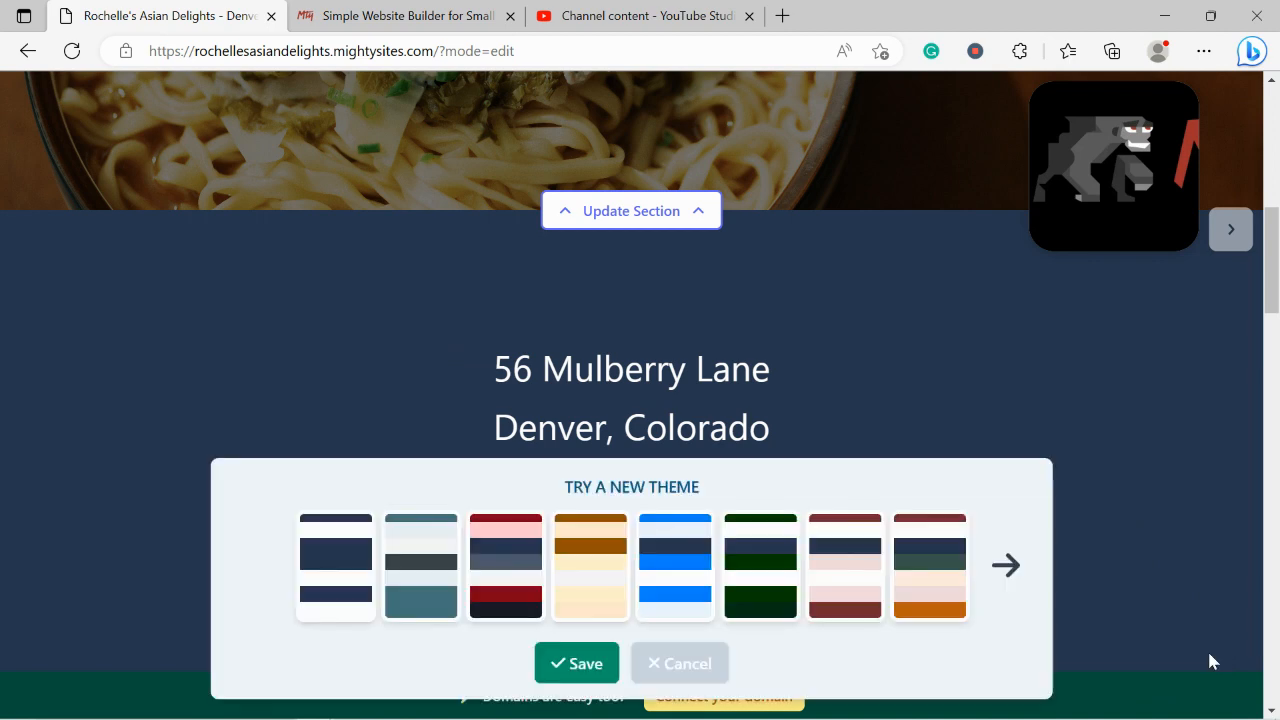
click(1007, 566)
click(1015, 591)
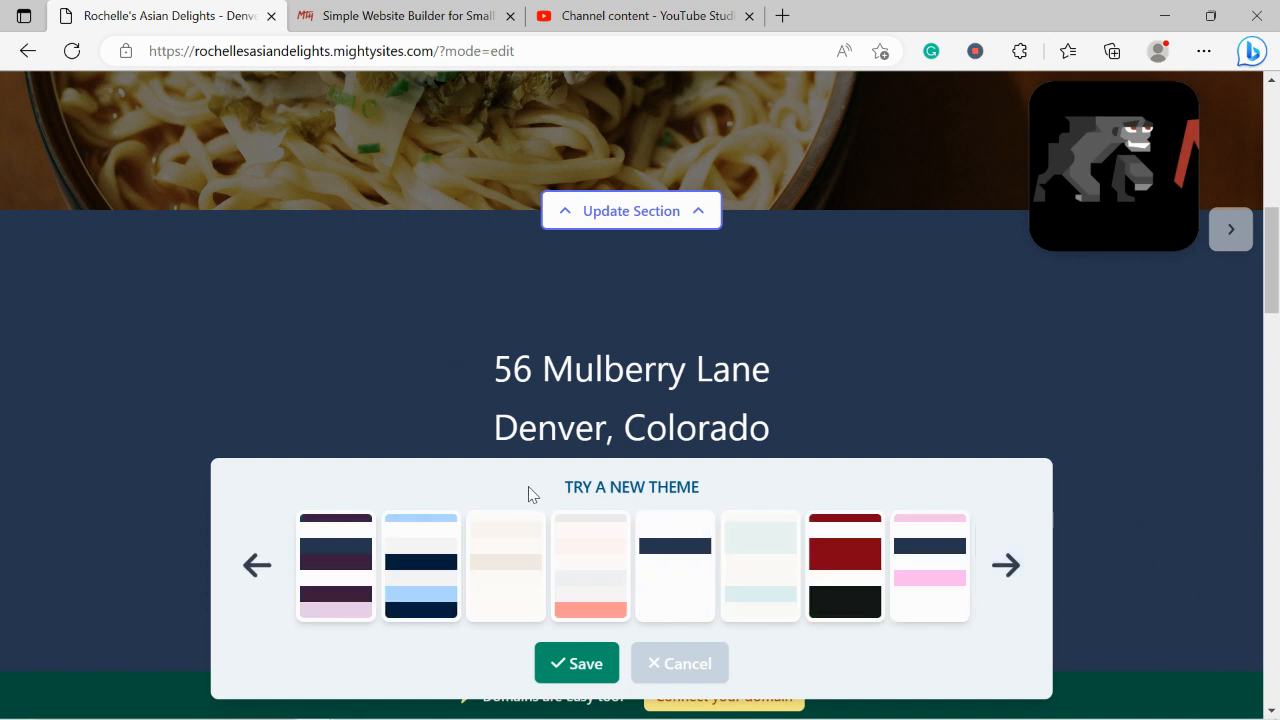
click(258, 568)
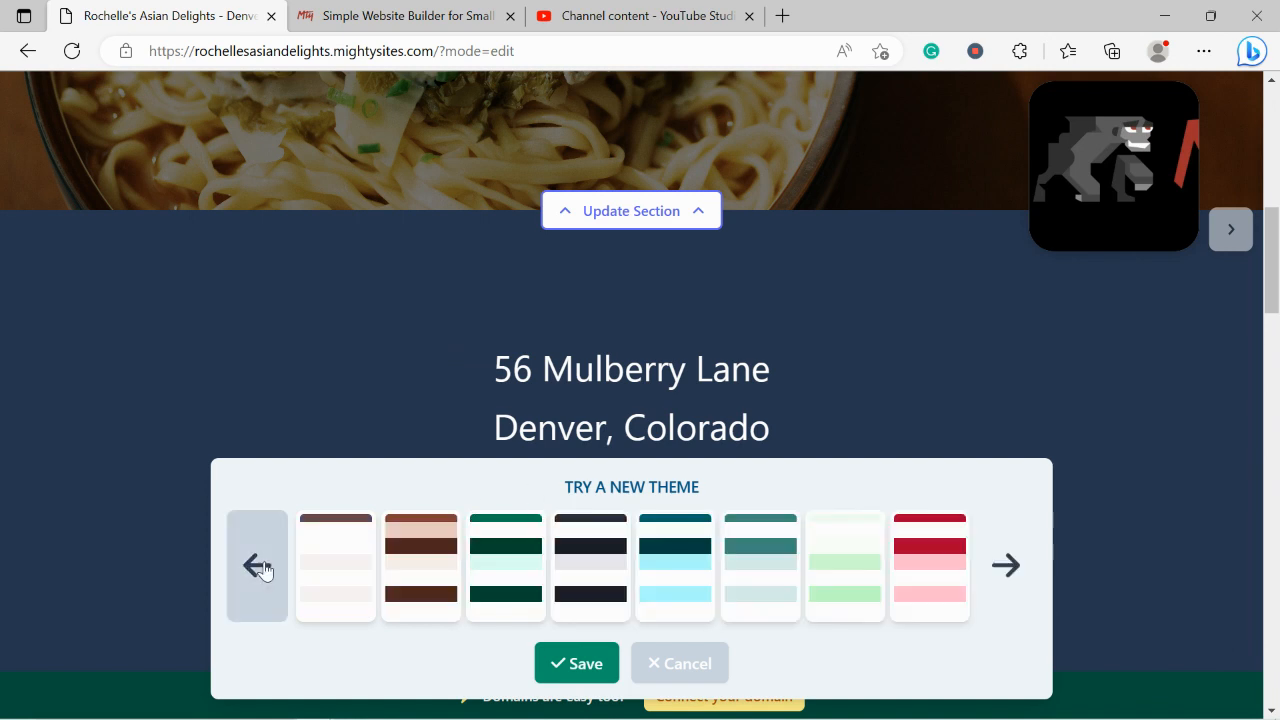
click(260, 567)
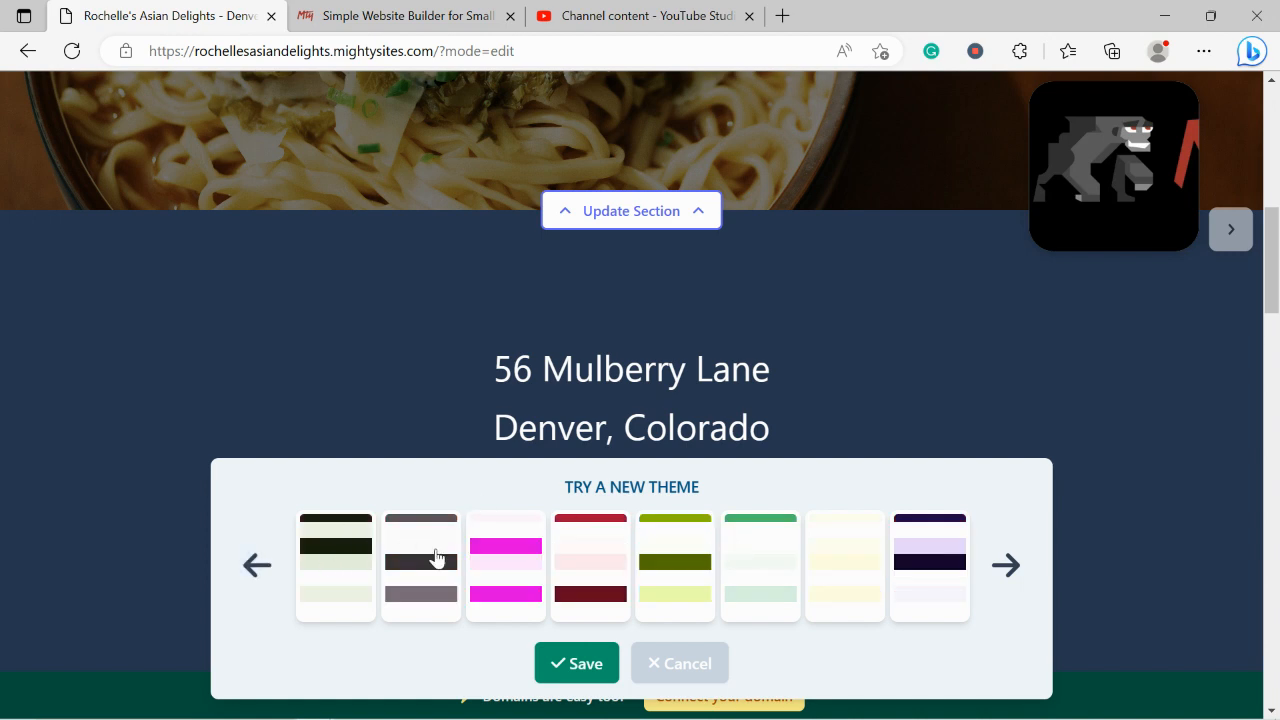
click(336, 566)
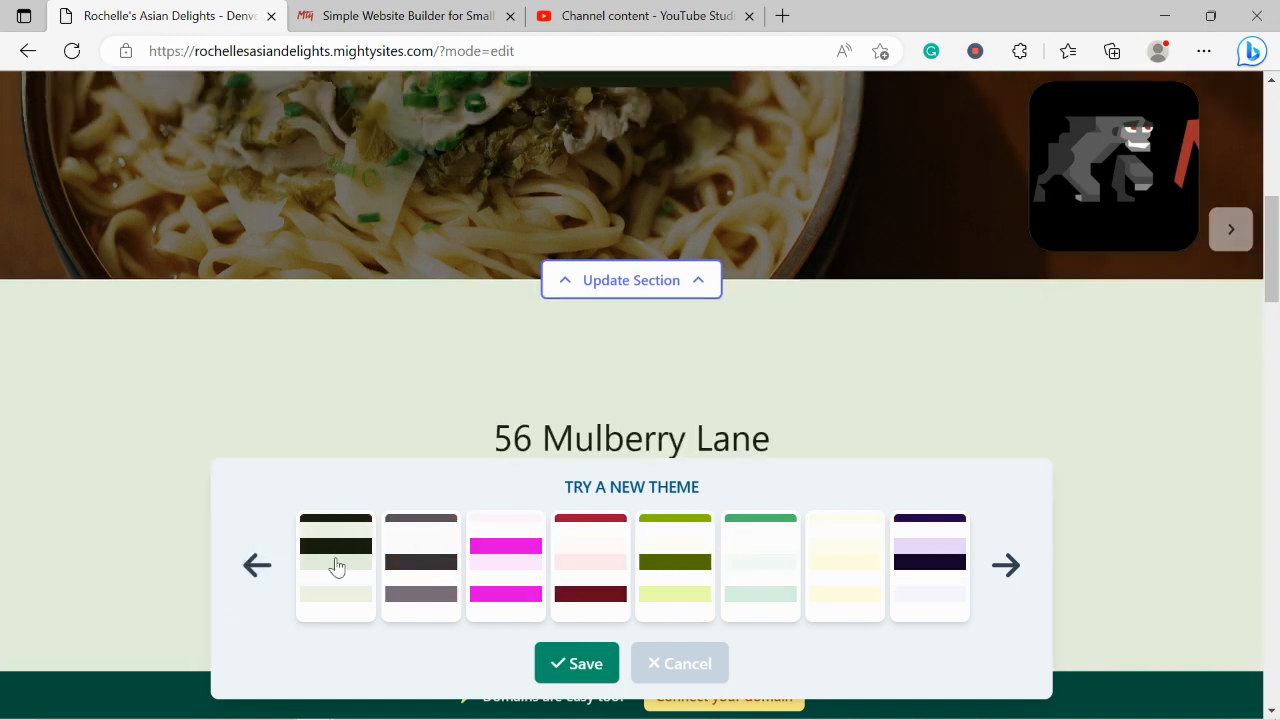
click(336, 566)
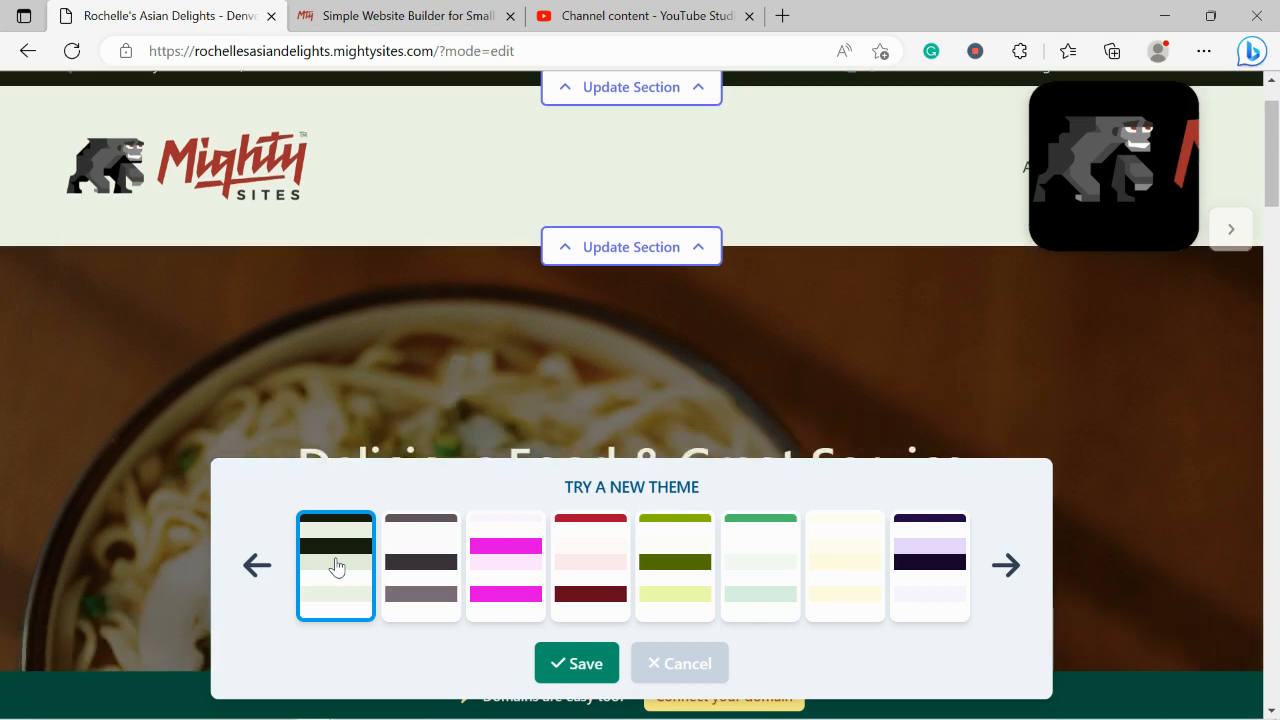
click(257, 565)
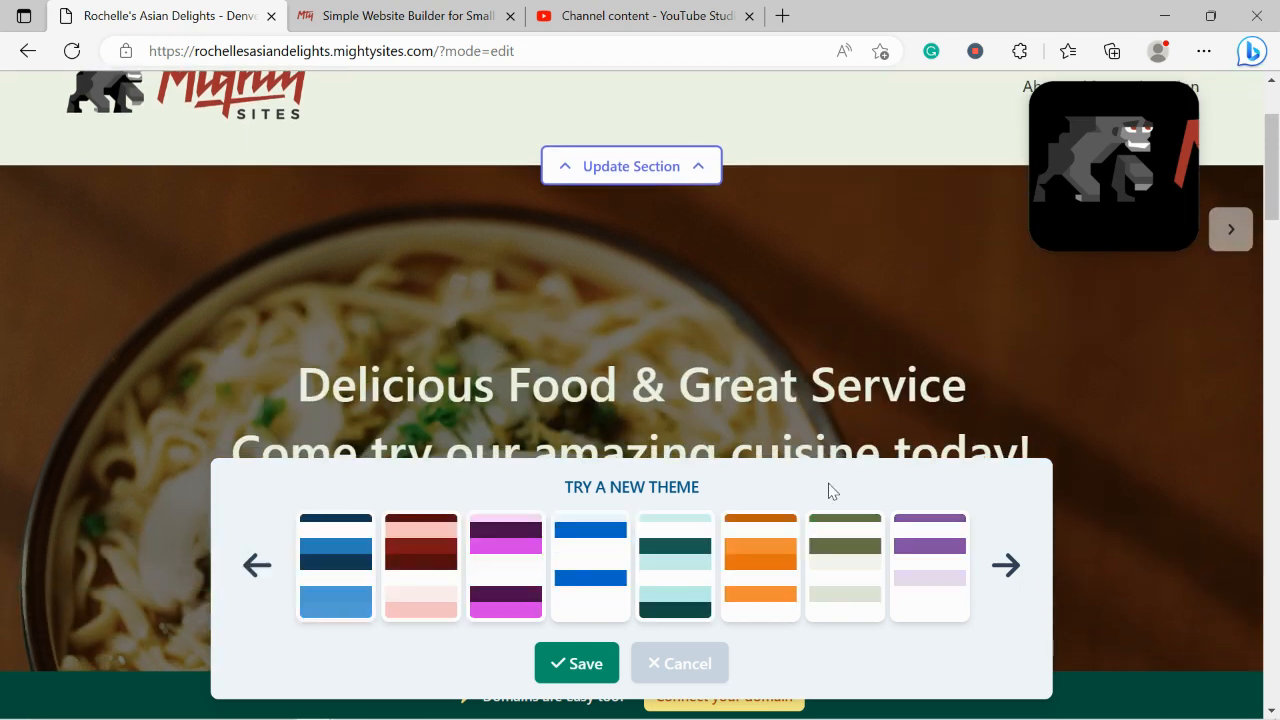
click(815, 549)
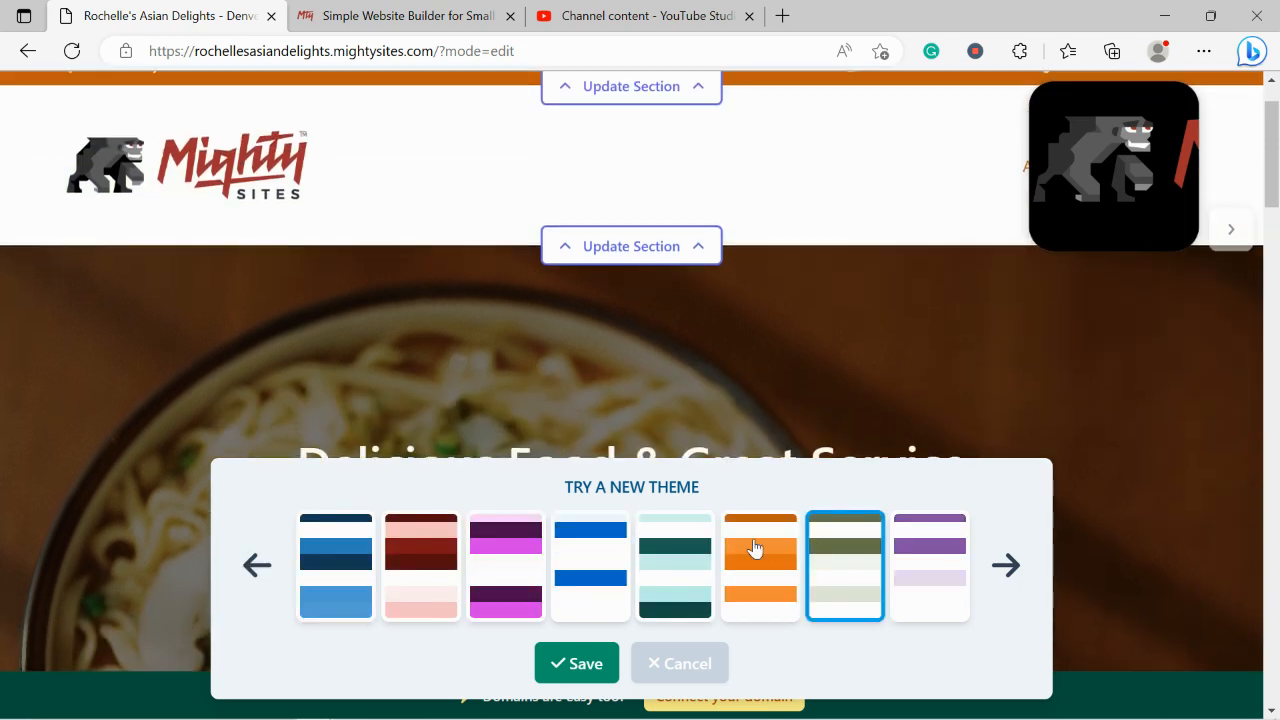
click(755, 548)
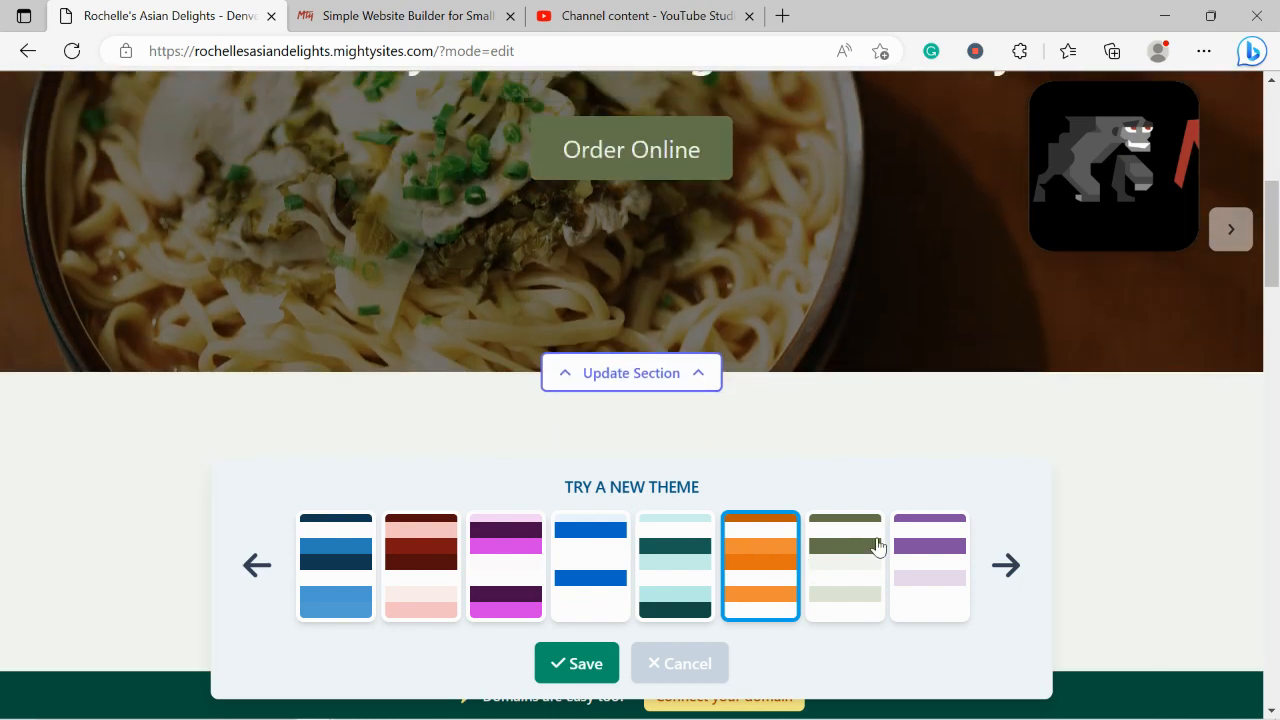
click(877, 546)
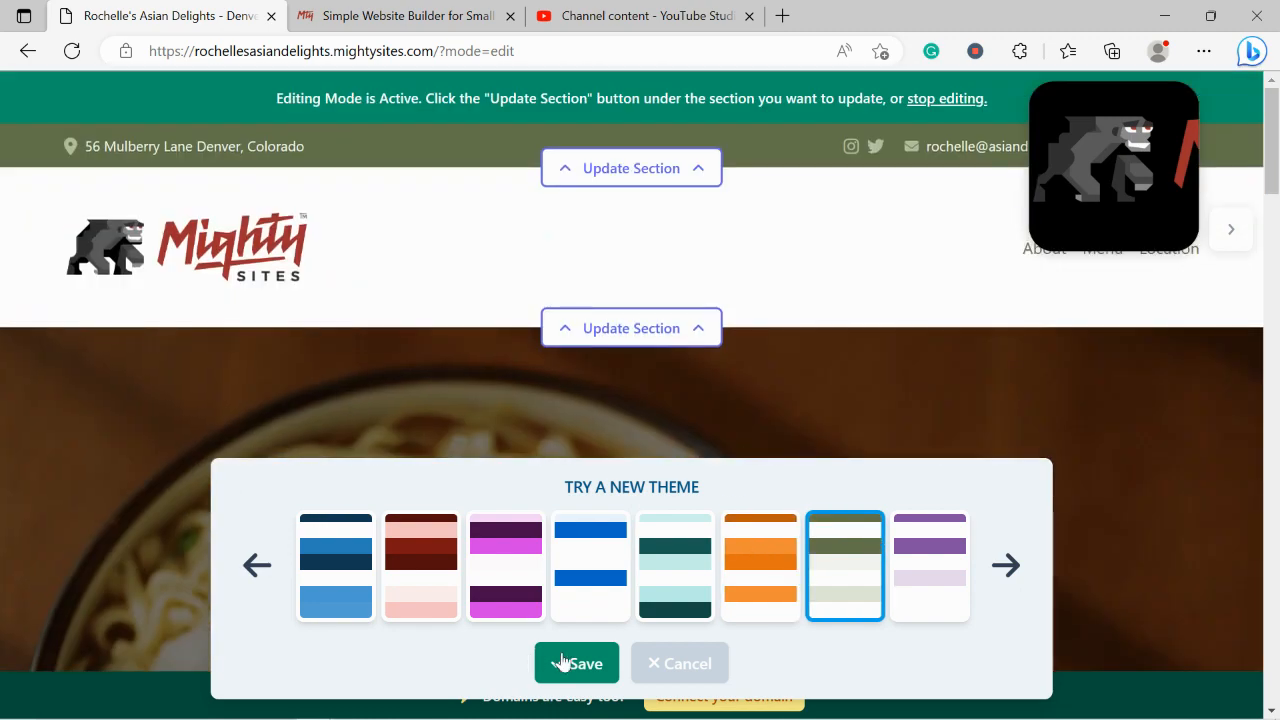
click(562, 662)
Search the stock photo library for 'Asian meal' as the hero background image
scroll(551, 334, down, 5)
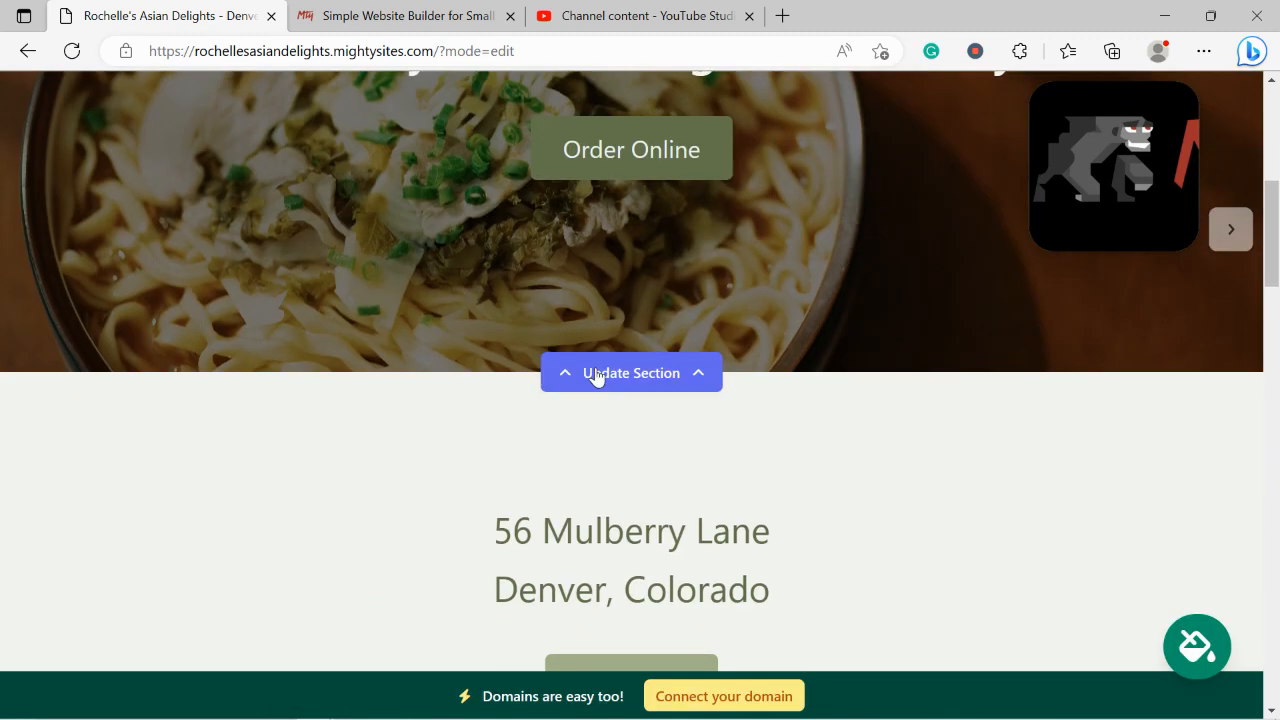
click(597, 374)
scroll(383, 295, down, 2)
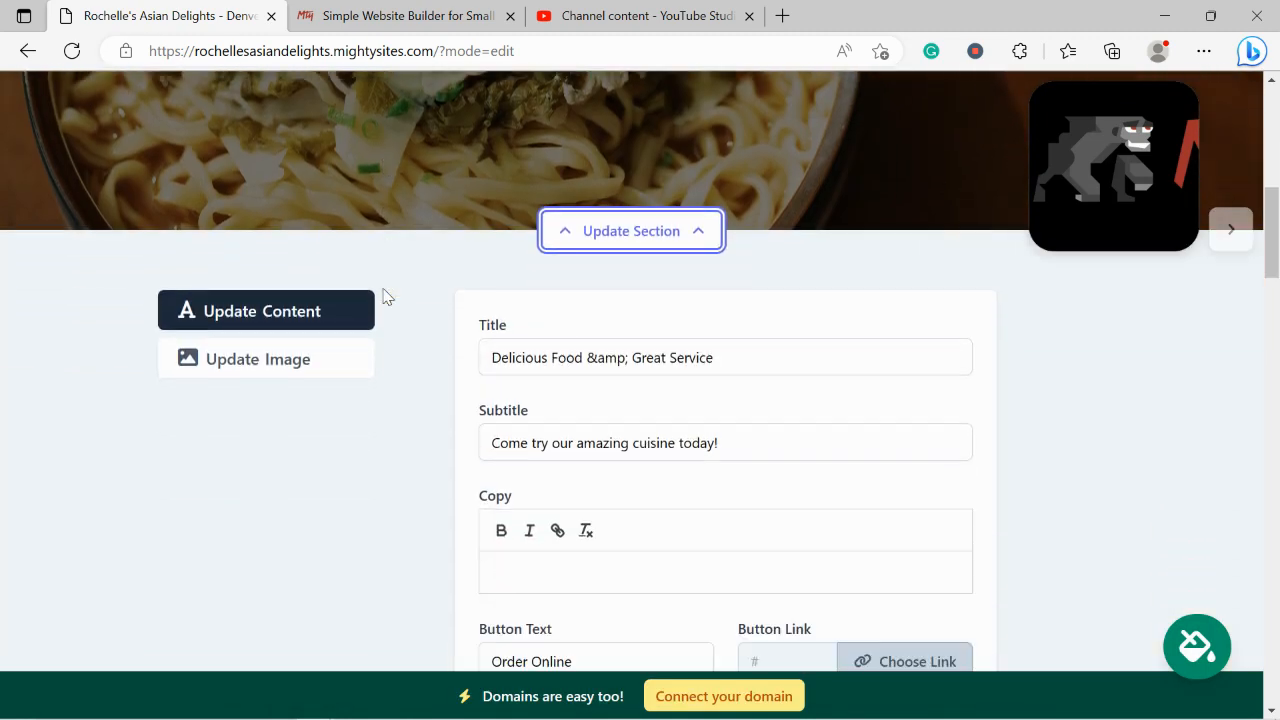
click(280, 342)
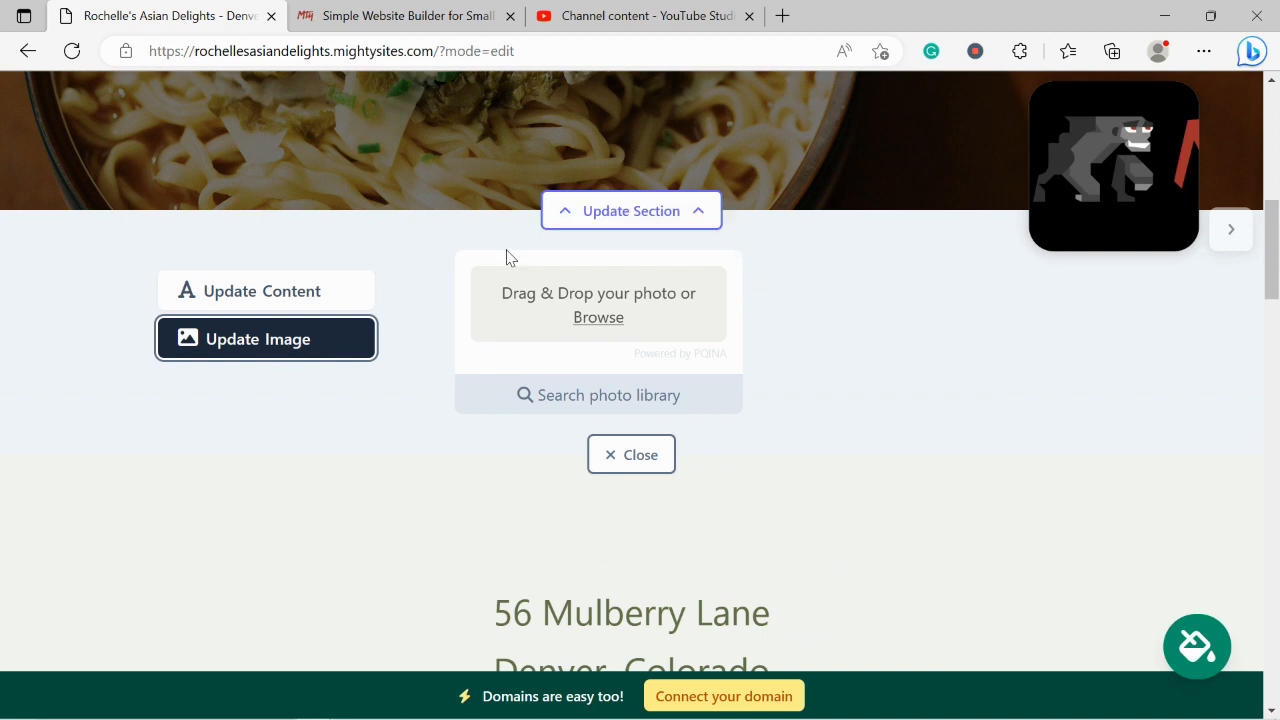
click(594, 403)
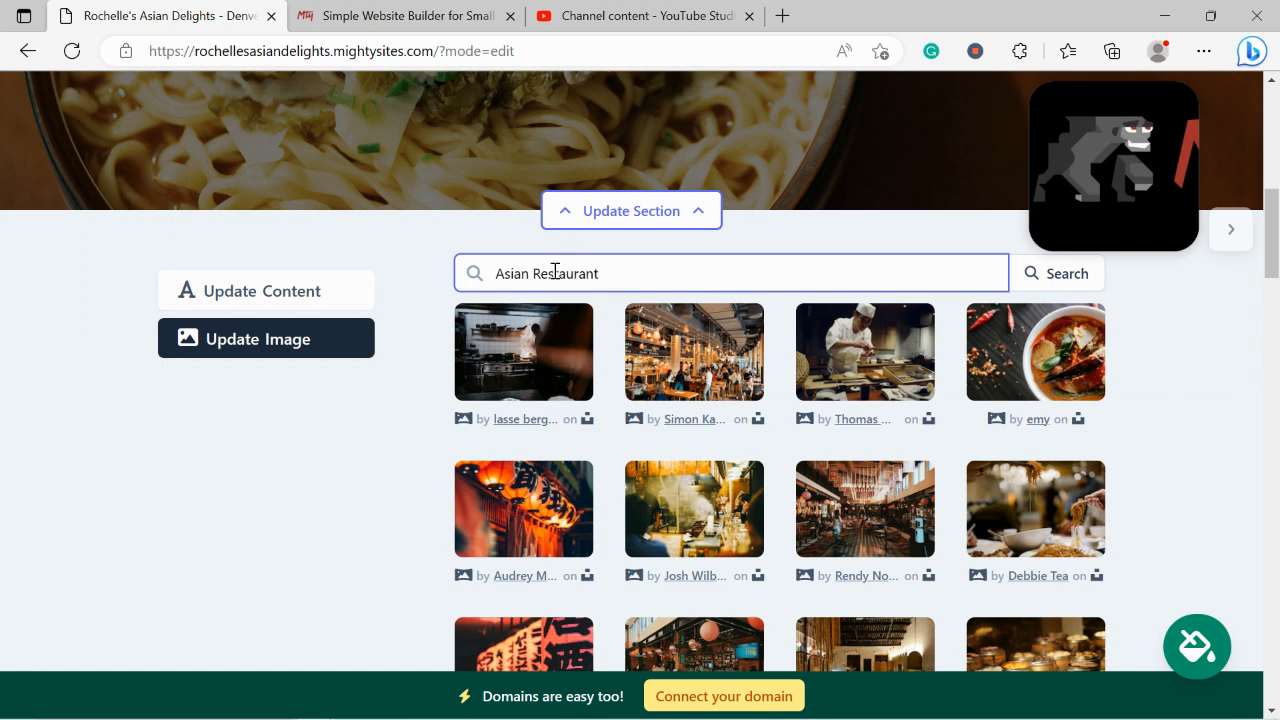
drag(534, 273, 729, 264)
text(meal)
click(1036, 285)
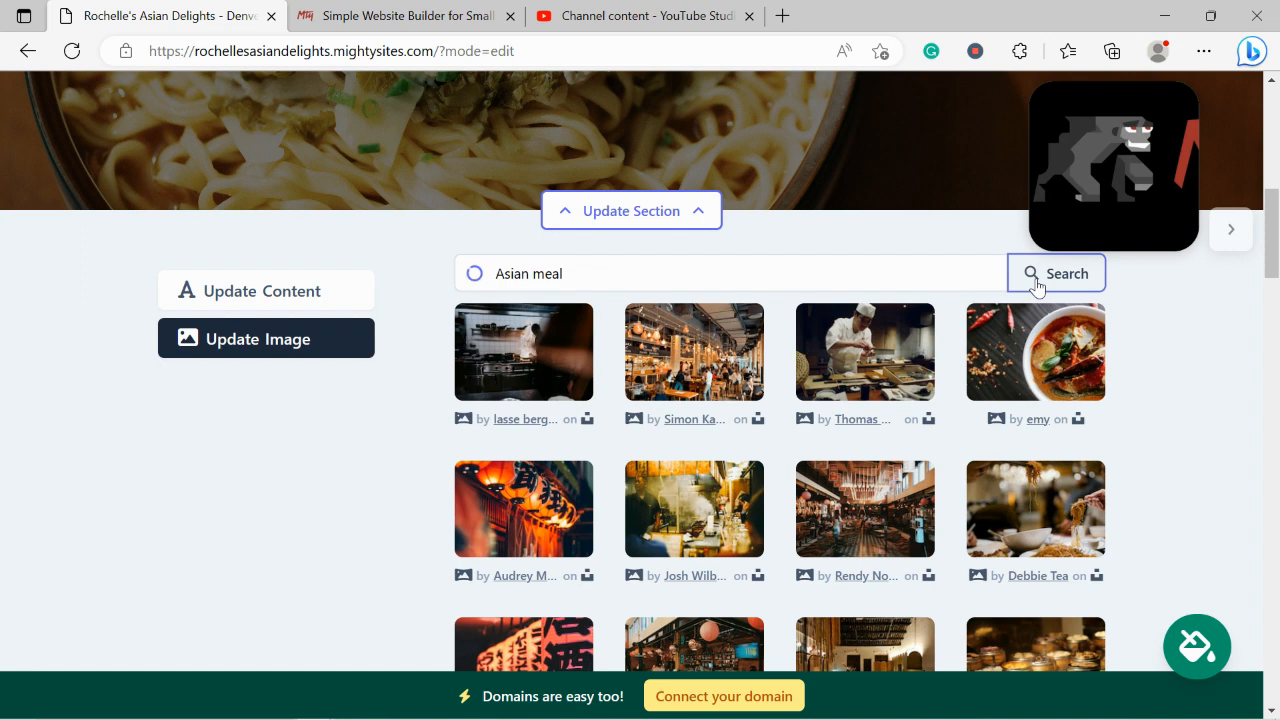
Set the grilled sesame-chicken plate photo as the hero background
scroll(1036, 285, down, 1)
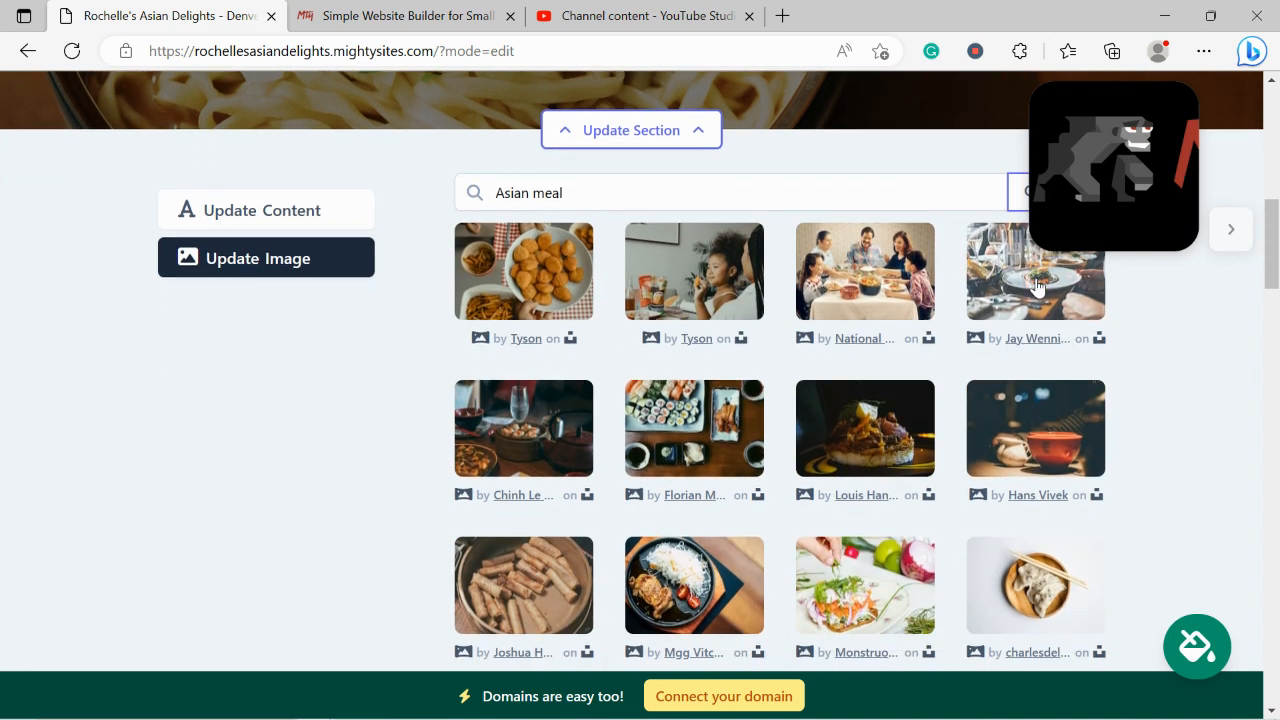
scroll(1036, 287, down, 1)
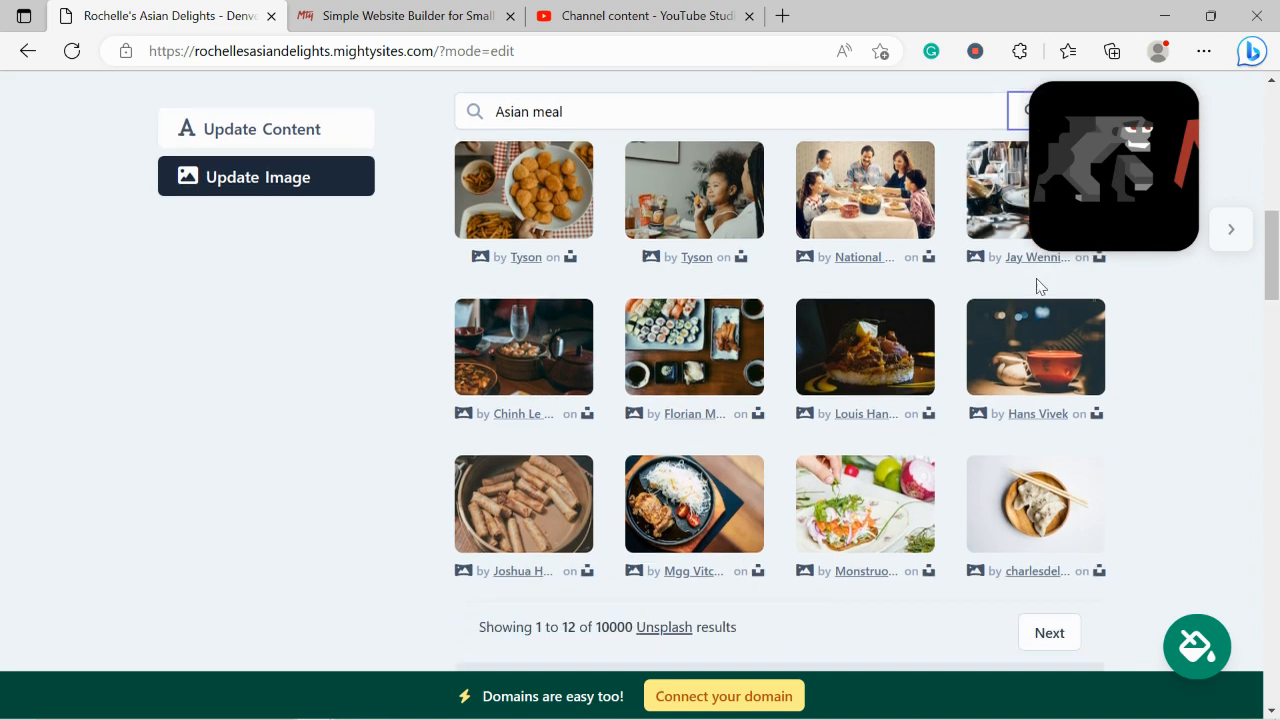
click(686, 535)
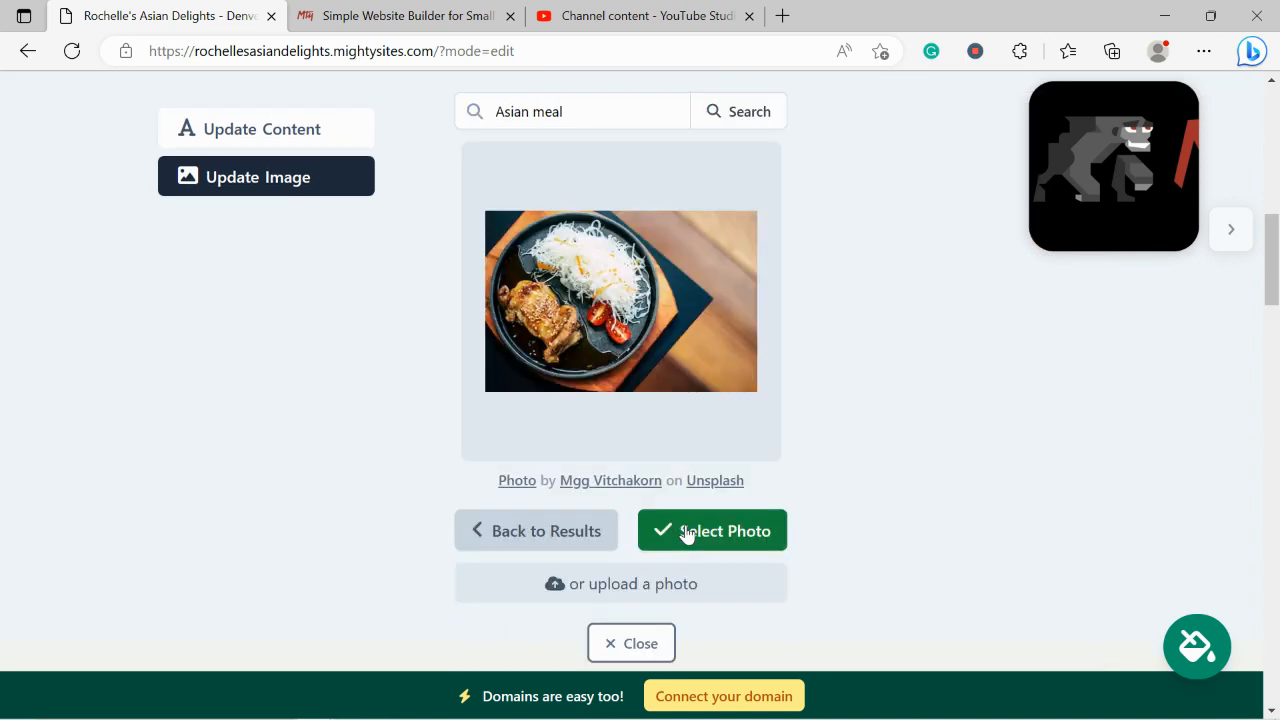
scroll(686, 535, up, 1)
click(686, 535)
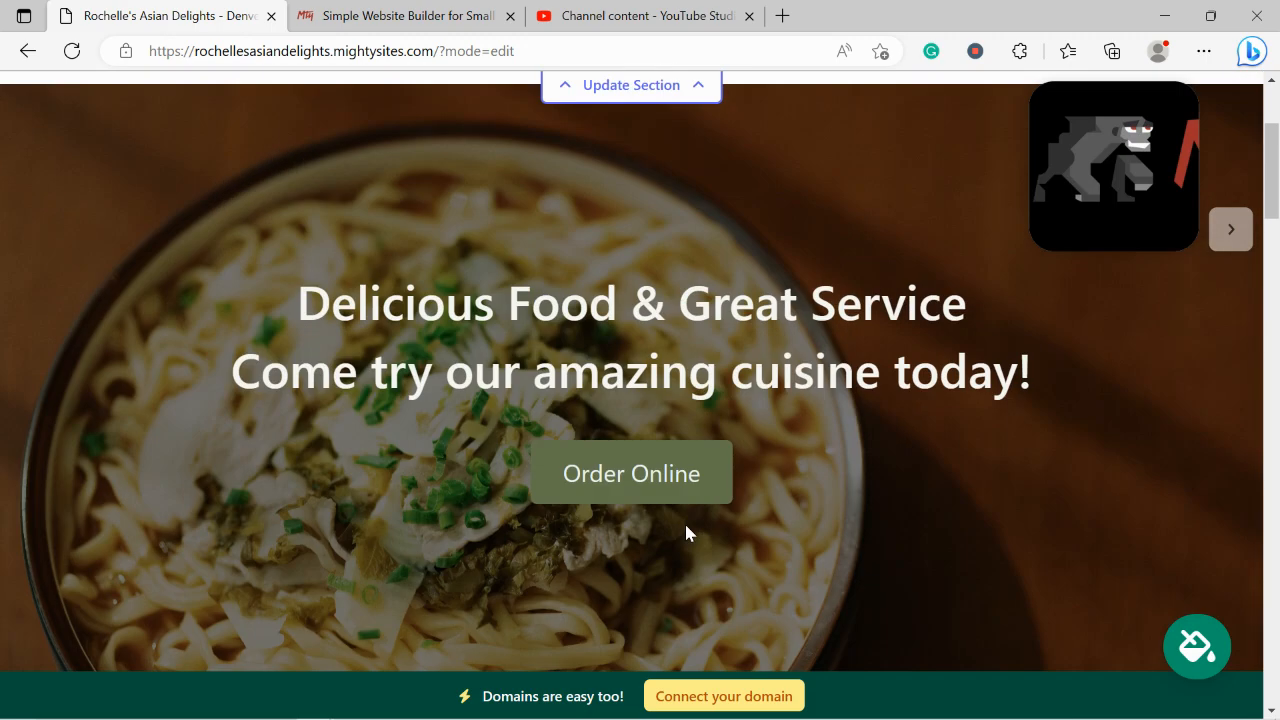
scroll(685, 533, down, 1)
scroll(685, 533, up, 1)
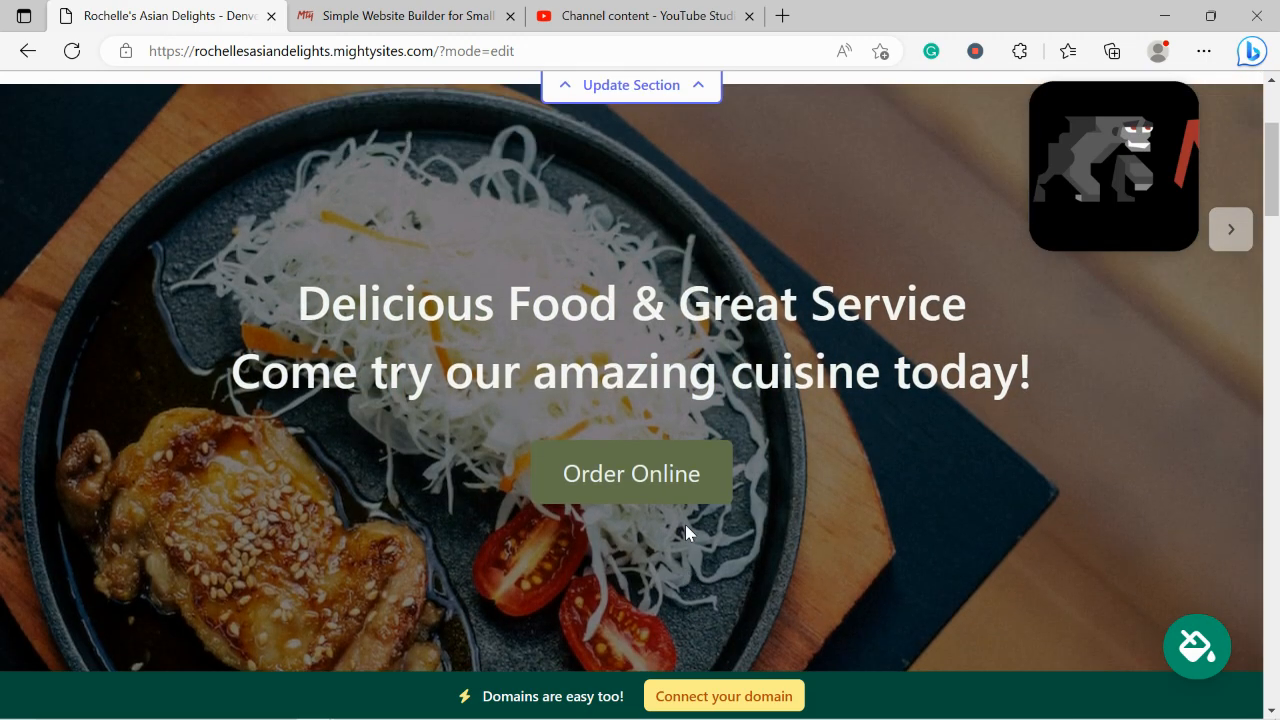
scroll(685, 533, down, 9)
scroll(685, 533, up, 1)
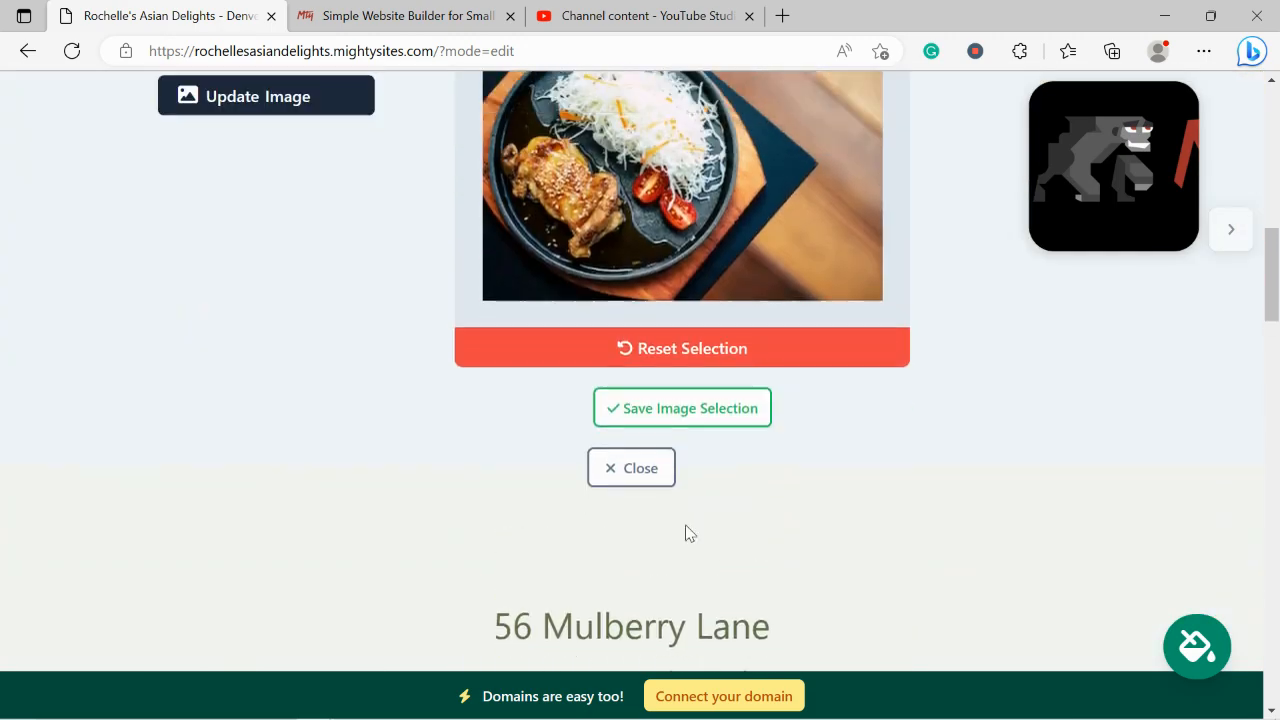
click(603, 474)
Open the hero section's title and subtitle fields
scroll(603, 475, up, 3)
click(620, 290)
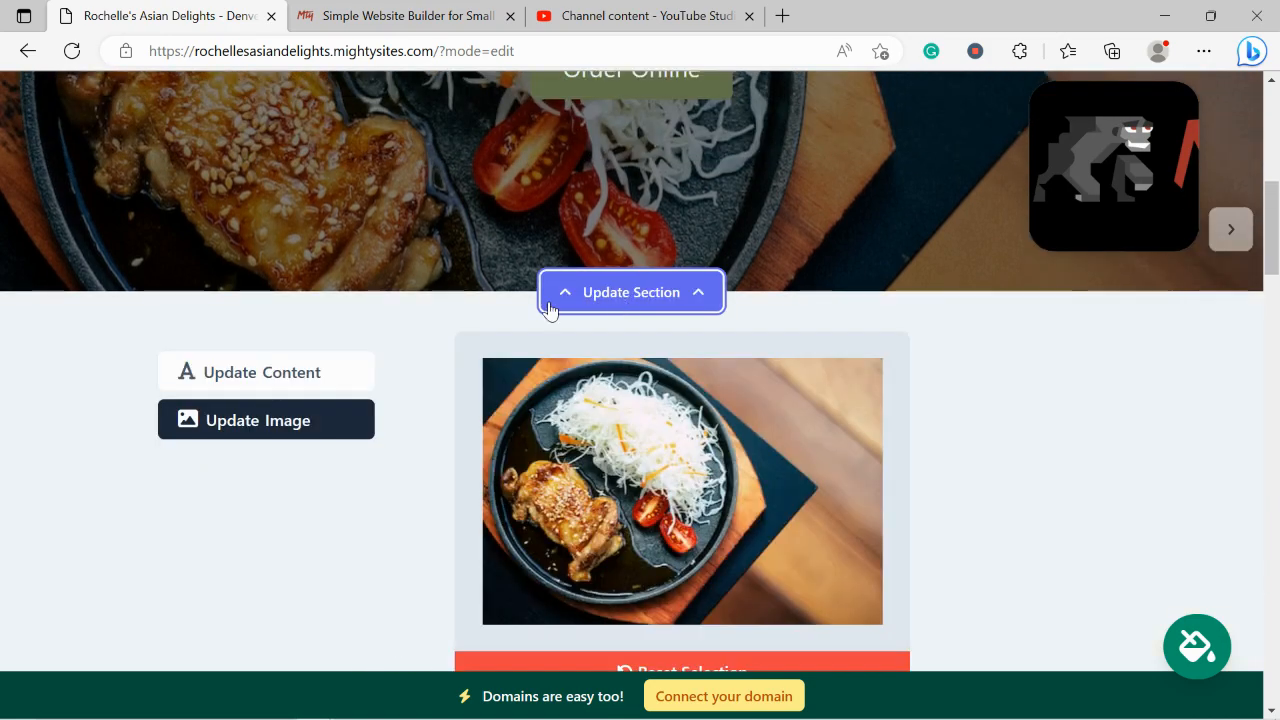
click(303, 382)
scroll(21, 287, down, 1)
scroll(21, 287, up, 5)
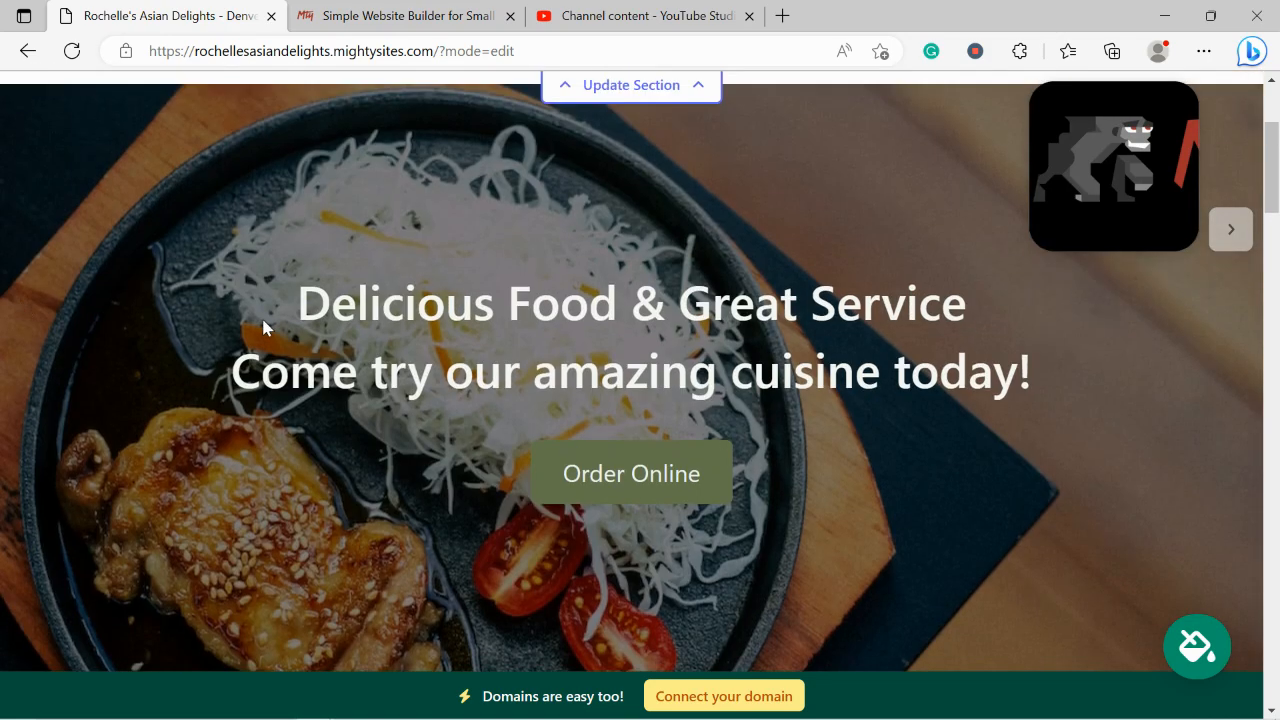
Change the hero button label to 'View our Menu'
drag(251, 288, 1097, 366)
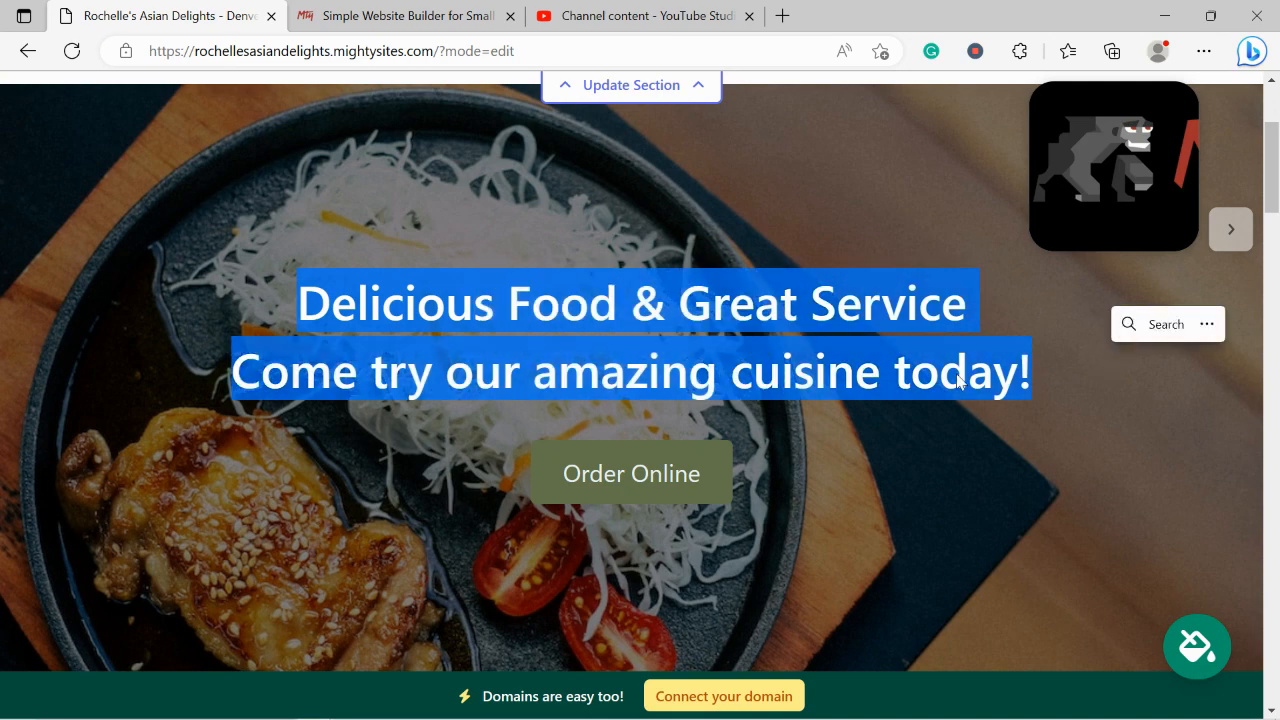
scroll(957, 380, down, 3)
scroll(956, 377, down, 2)
scroll(956, 377, up, 3)
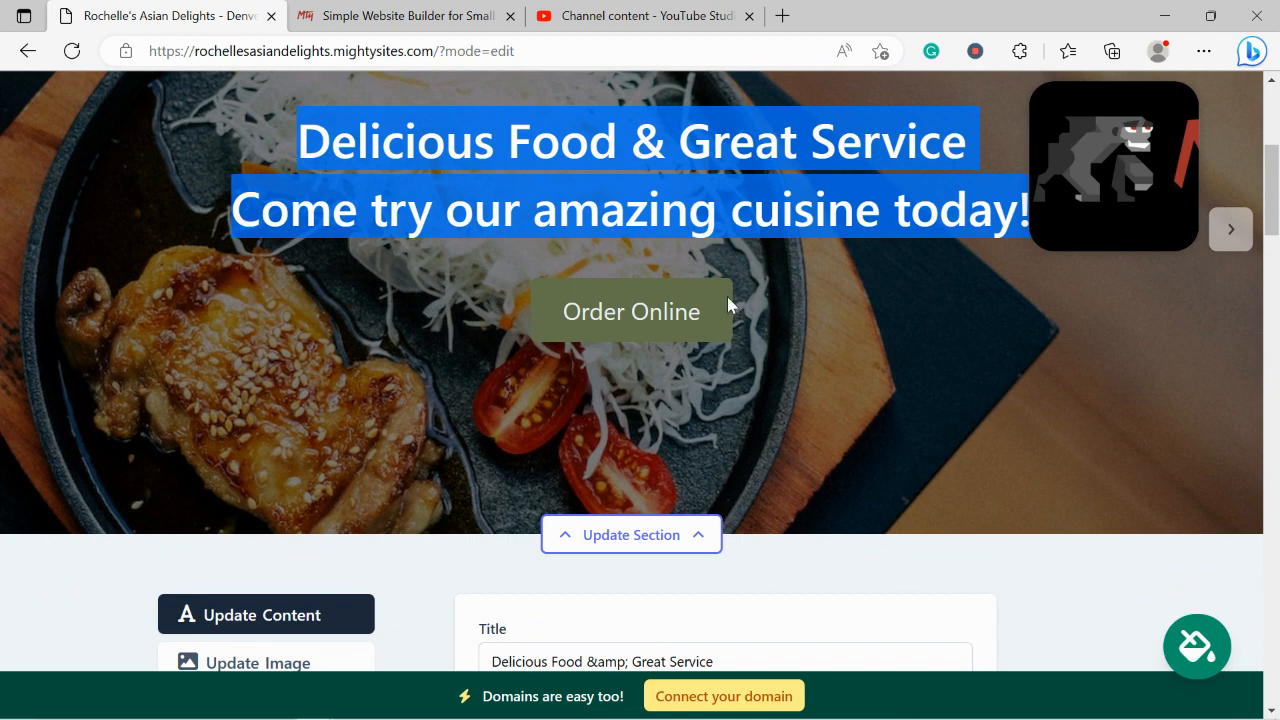
scroll(614, 391, down, 5)
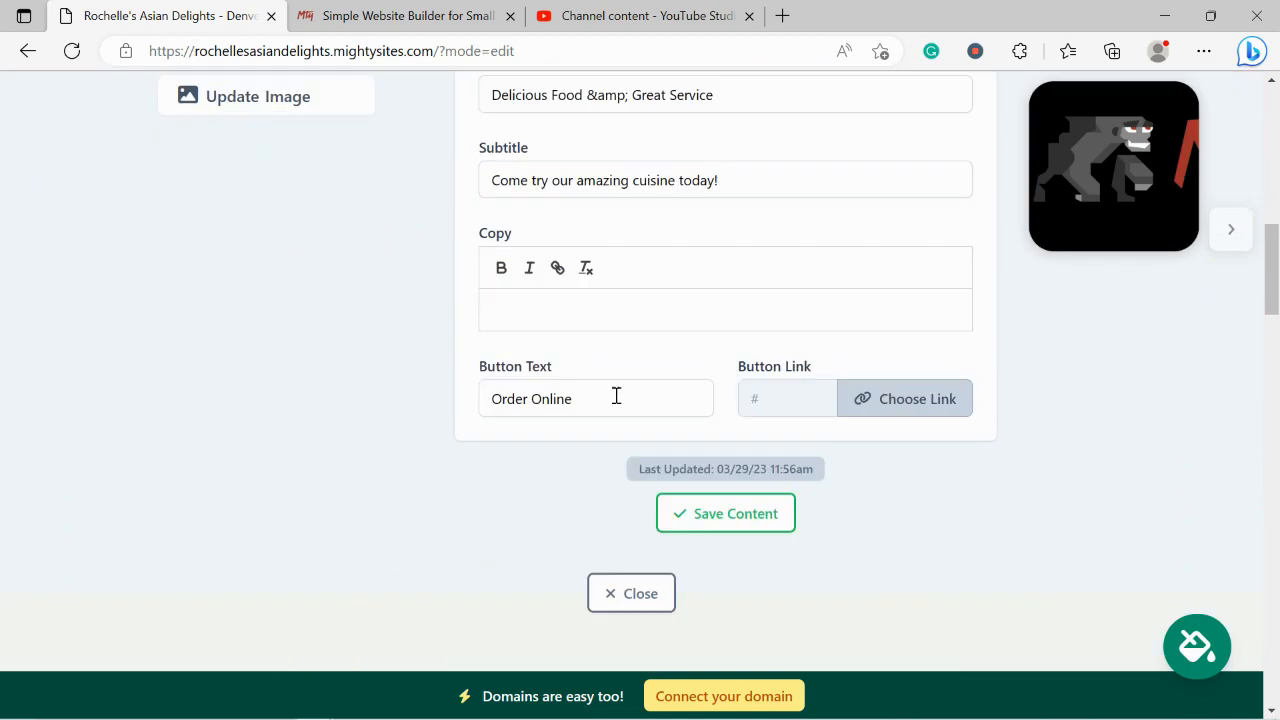
double_click(597, 392)
key(ctrl+a)
text(View our Mn)
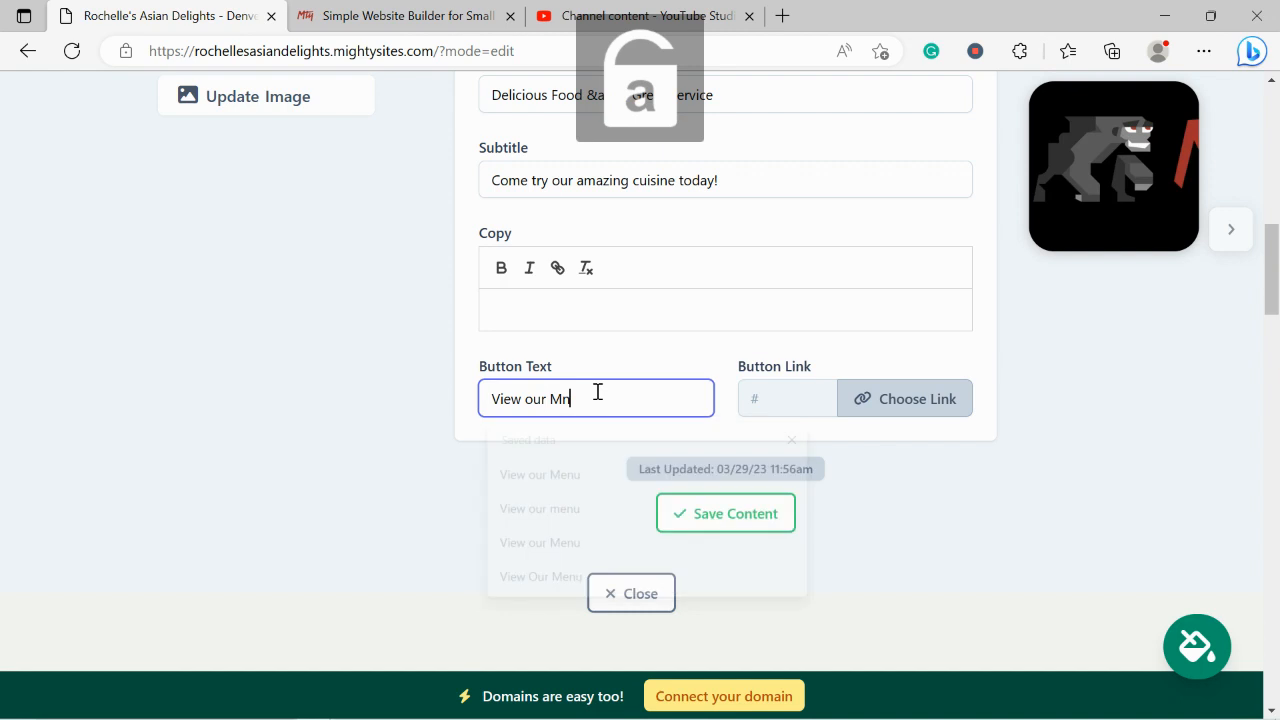
key(BackSpace)
text(enu)
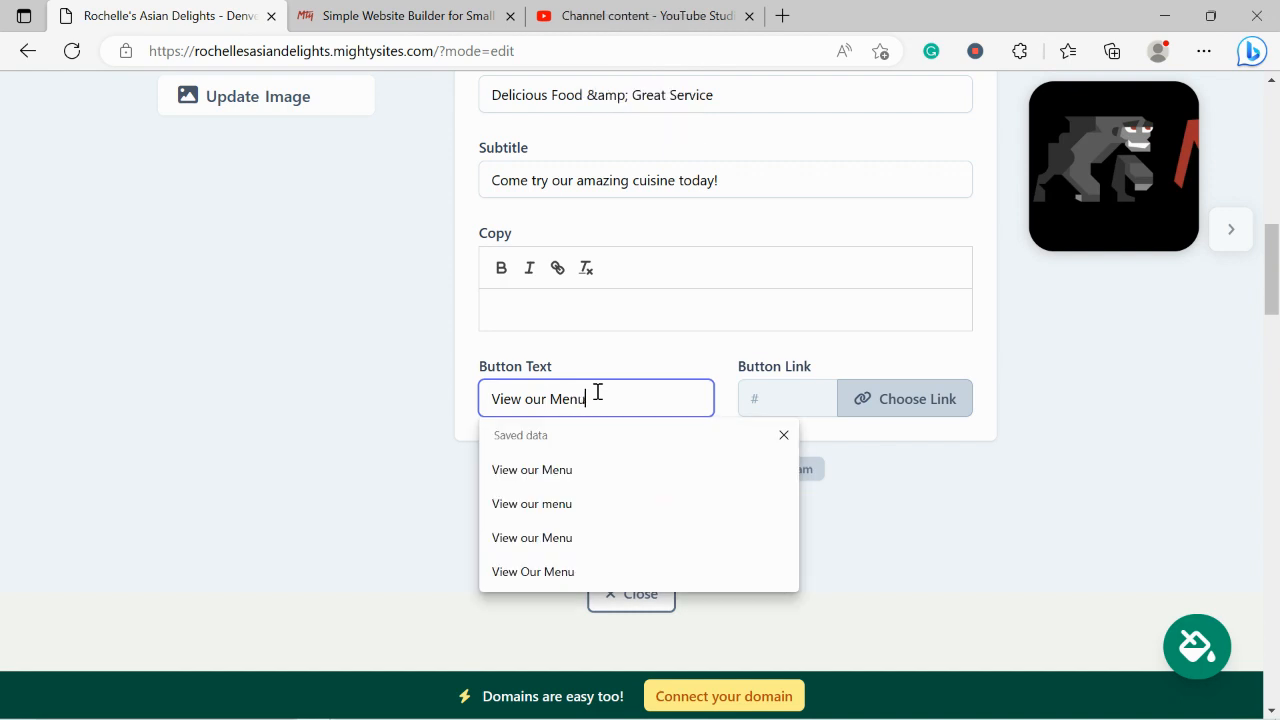
Choose a PDF File link for the button and start uploading a new PDF
click(897, 414)
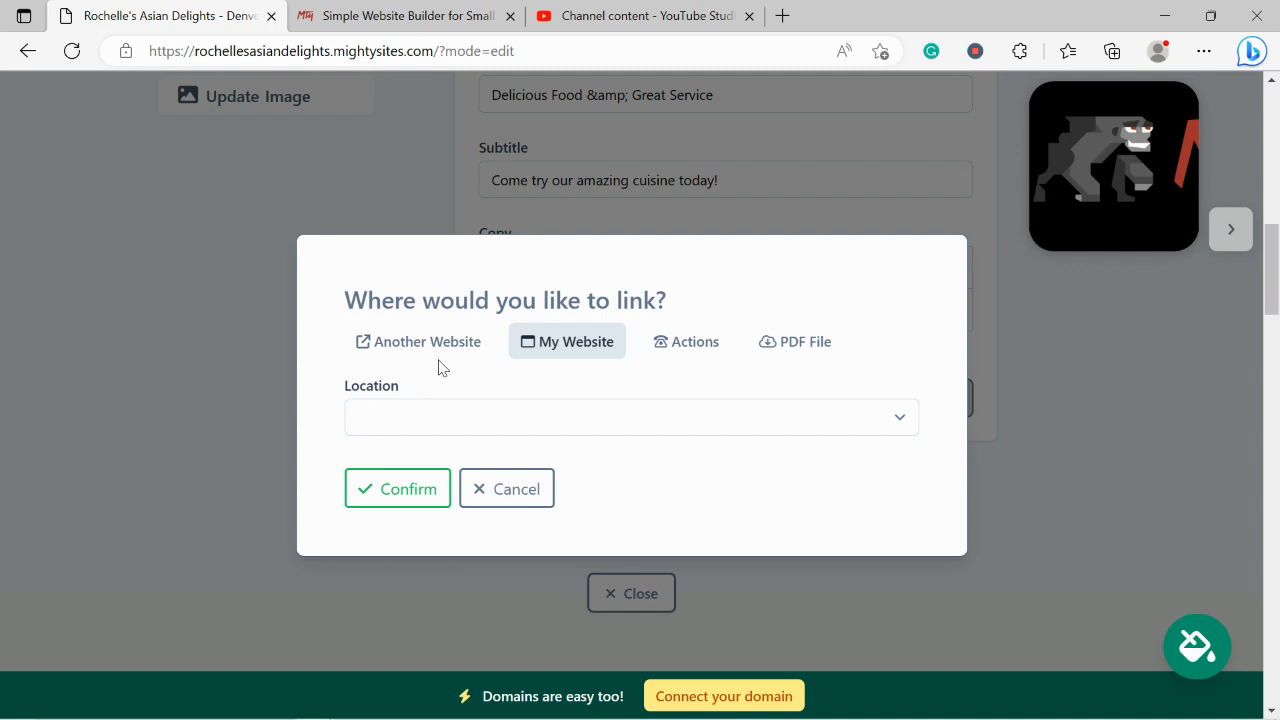
click(694, 342)
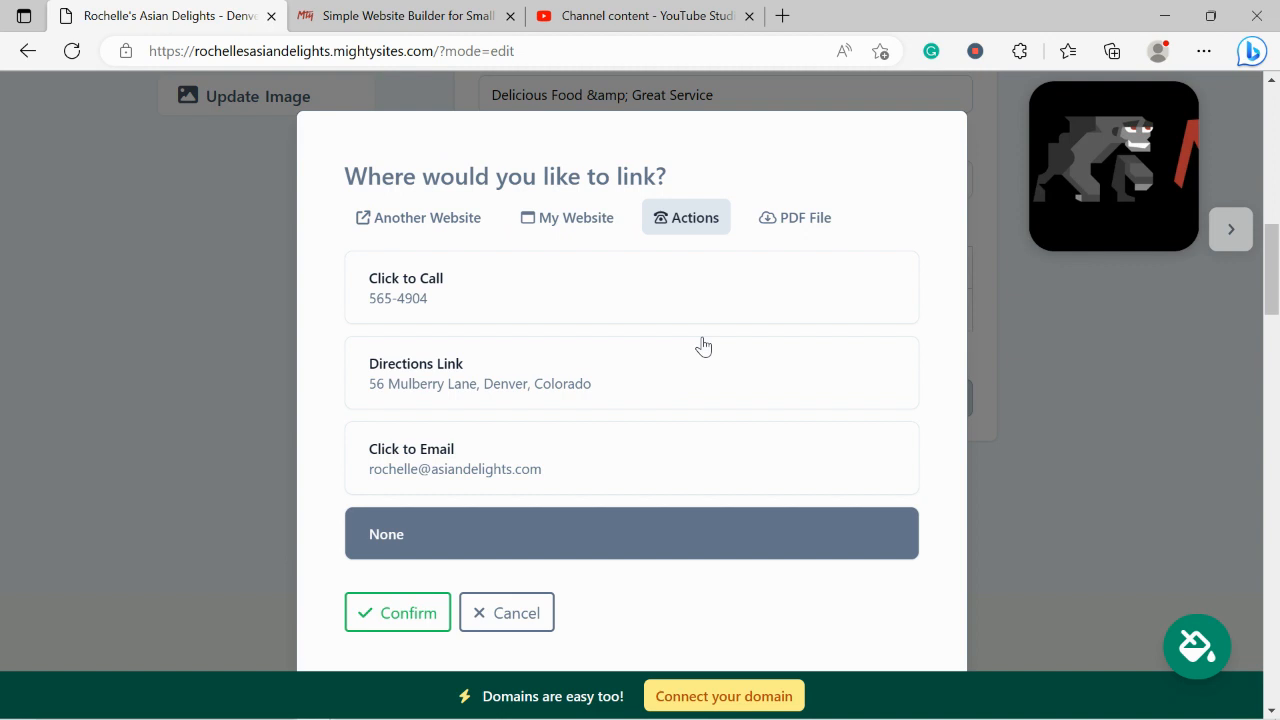
click(815, 217)
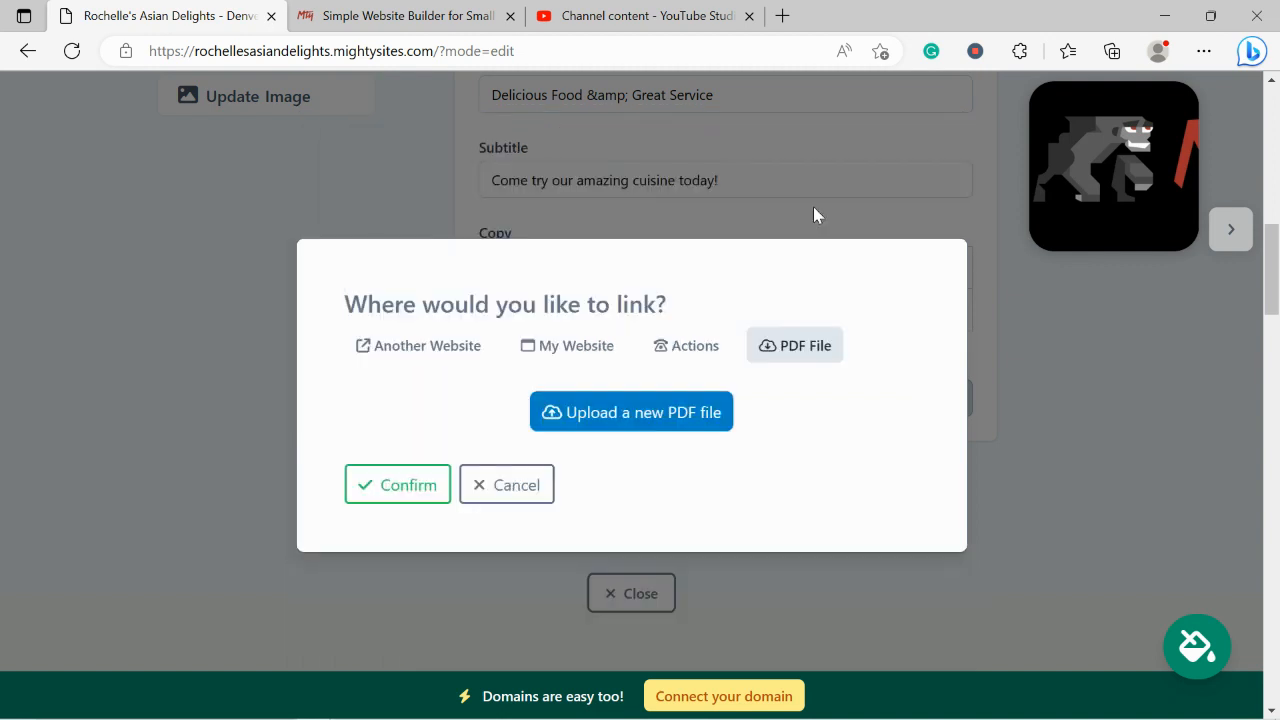
click(654, 418)
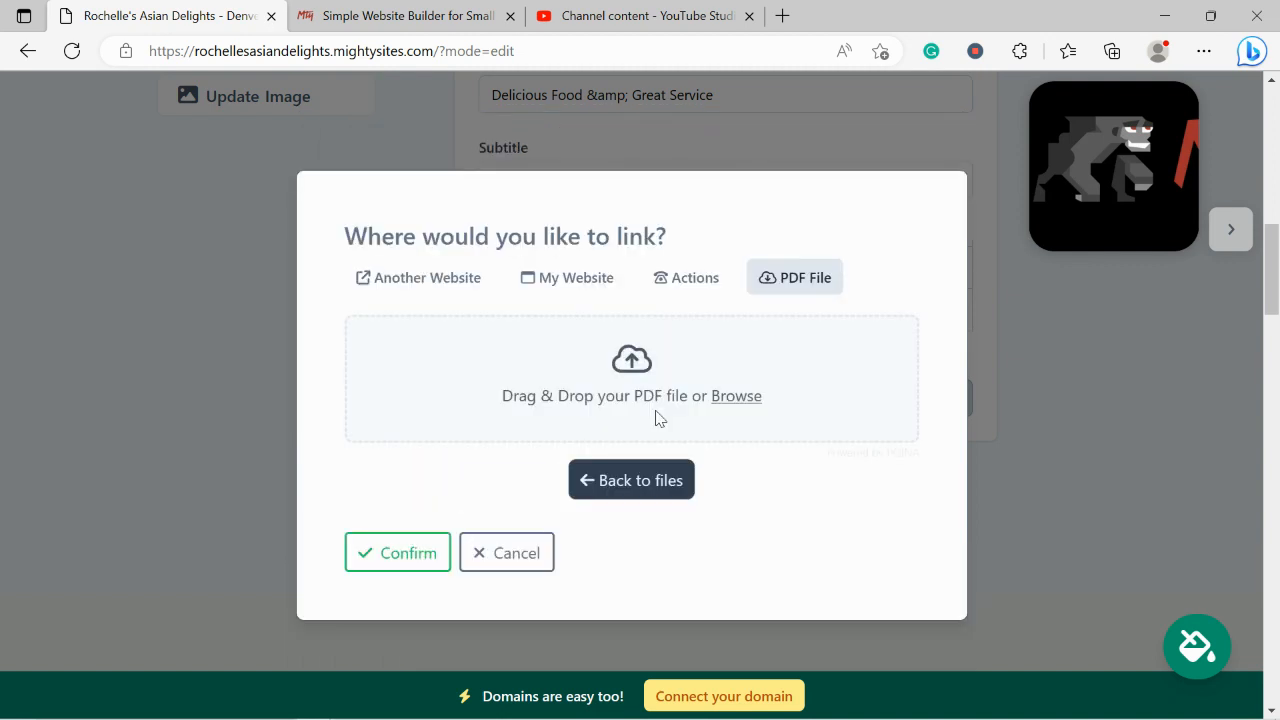
Upload the Mighty_Menu PDF from the Pictures folder
click(736, 396)
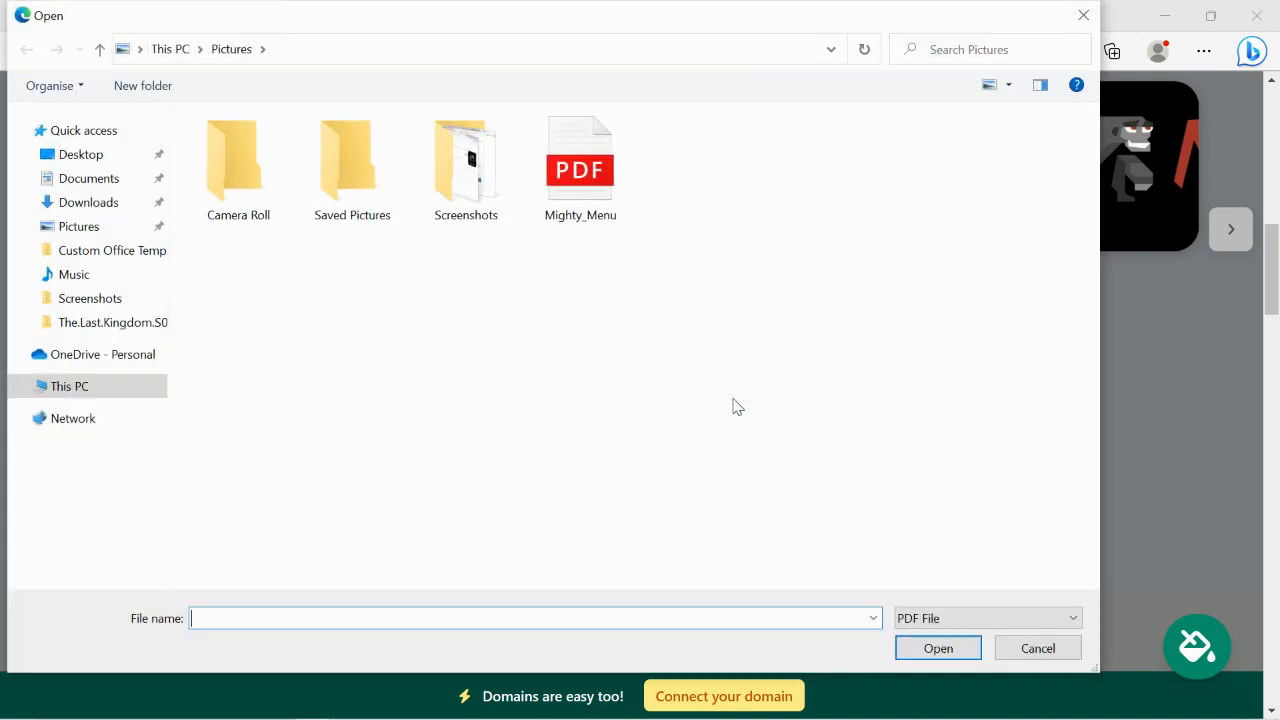
double_click(584, 218)
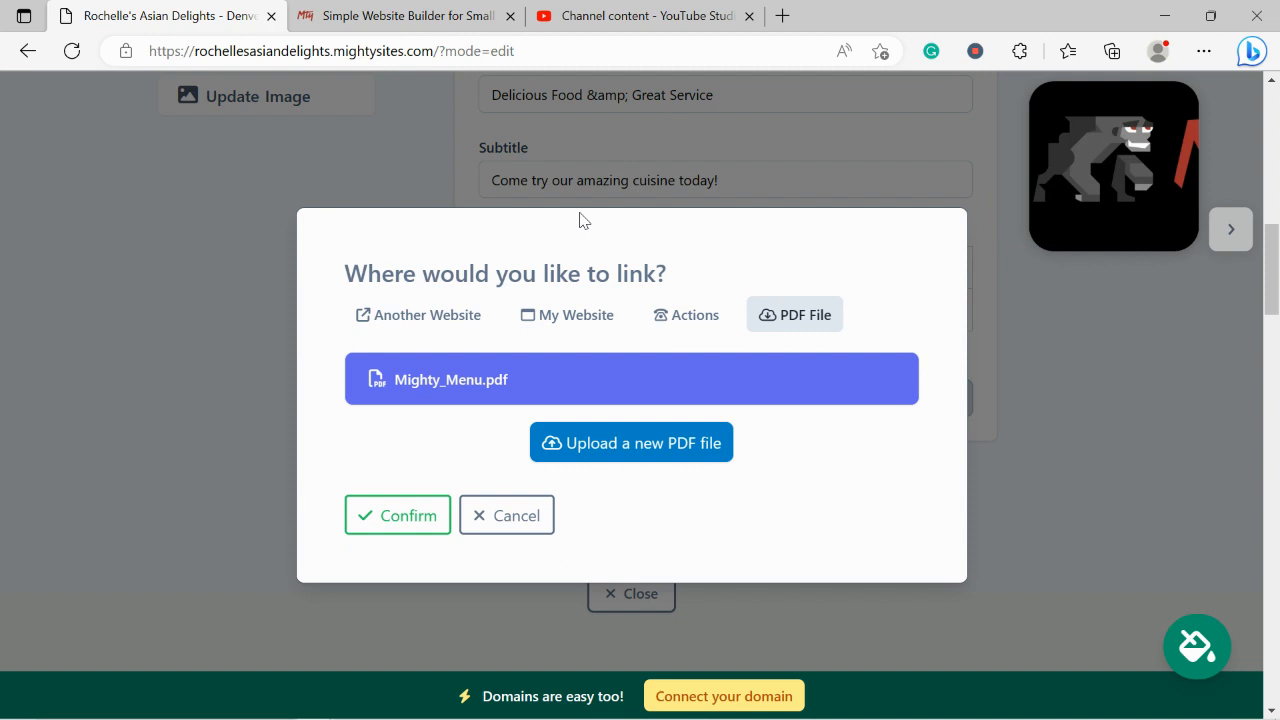
Confirm Mighty_Menu.pdf as the button link, save the hero content and close the editor
click(420, 516)
click(748, 512)
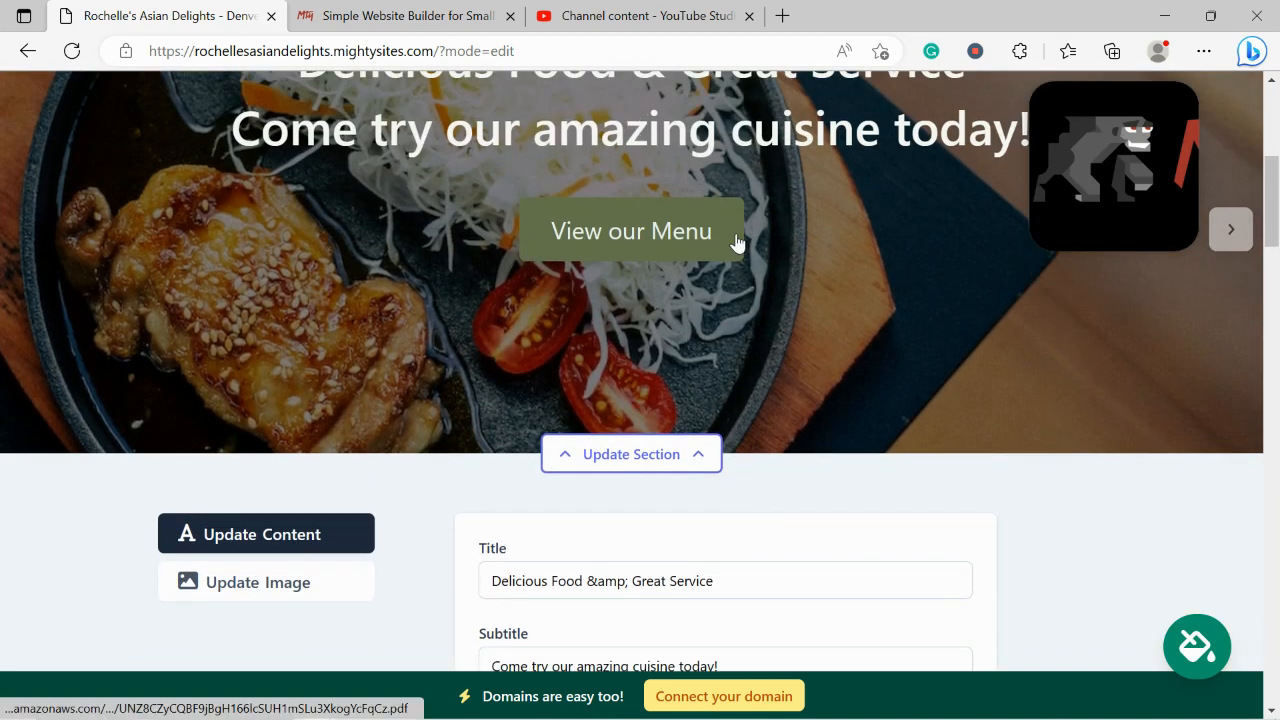
scroll(736, 243, down, 5)
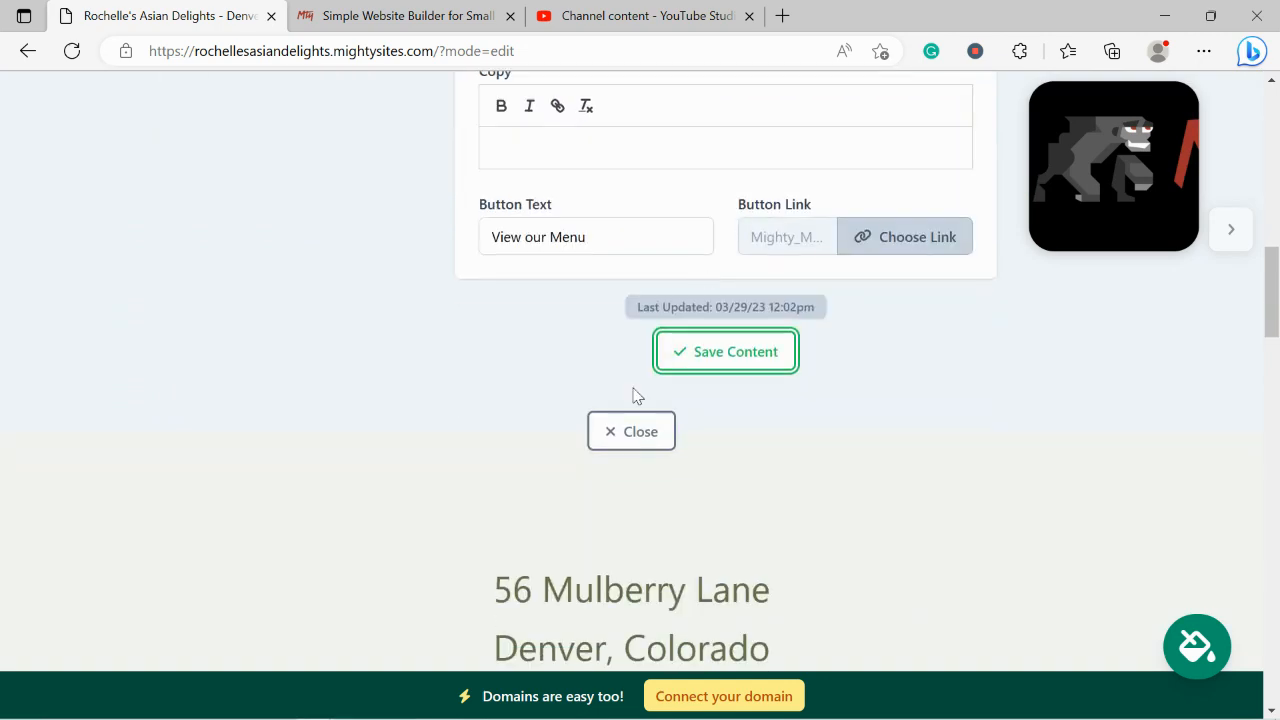
click(645, 433)
scroll(371, 266, up, 2)
scroll(373, 265, down, 2)
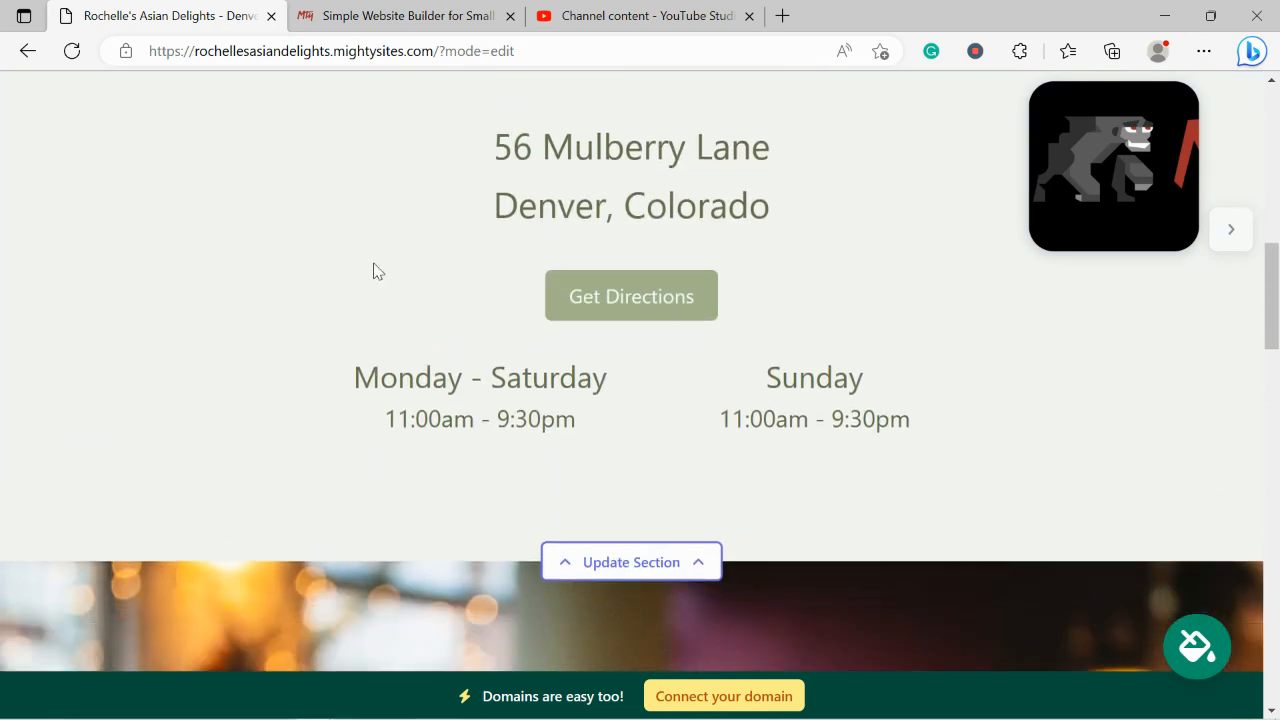
scroll(373, 265, down, 2)
scroll(371, 270, up, 3)
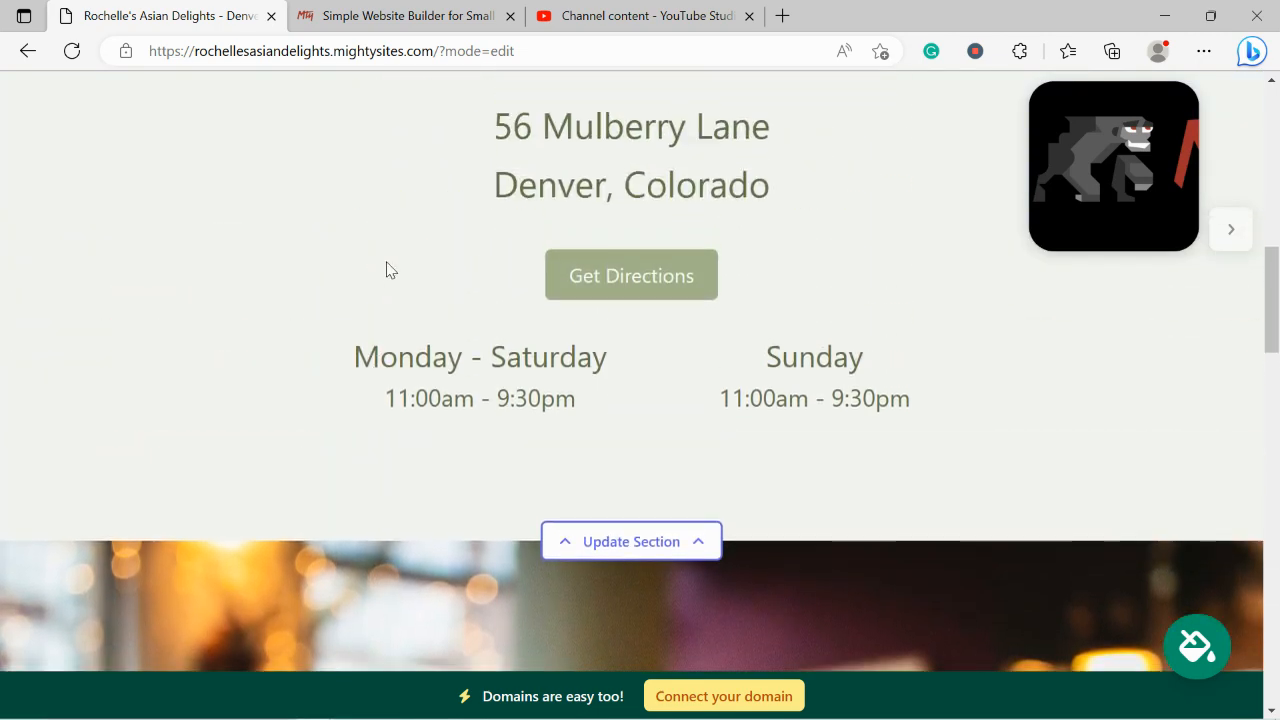
scroll(338, 124, up, 1)
Review the address, opening hours and About Us sections of the page
drag(438, 198, 823, 306)
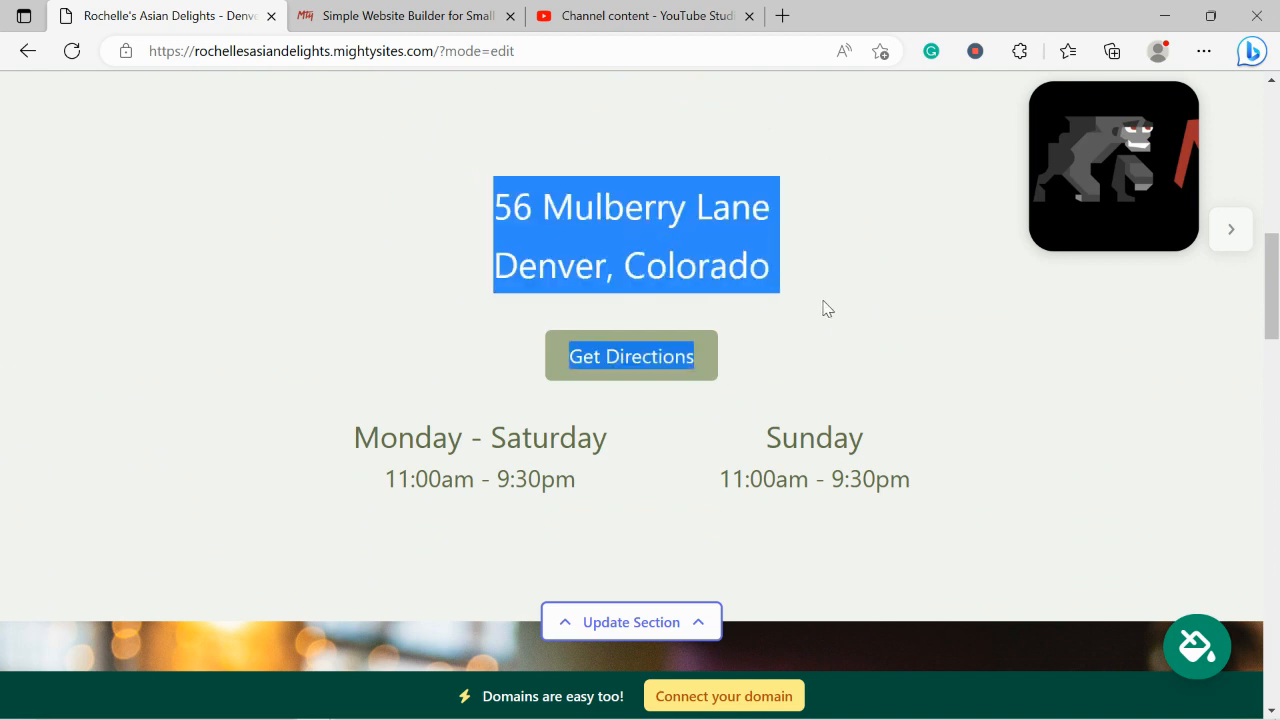
drag(283, 434, 935, 497)
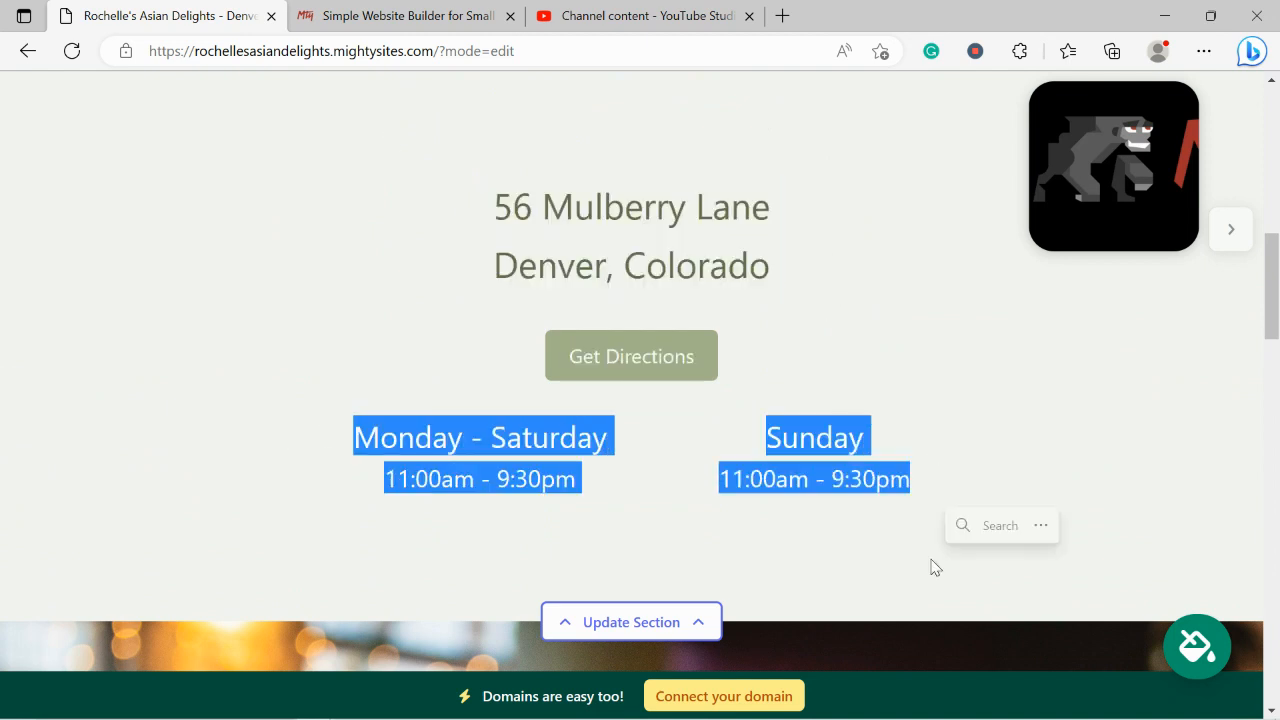
click(658, 597)
scroll(655, 597, down, 5)
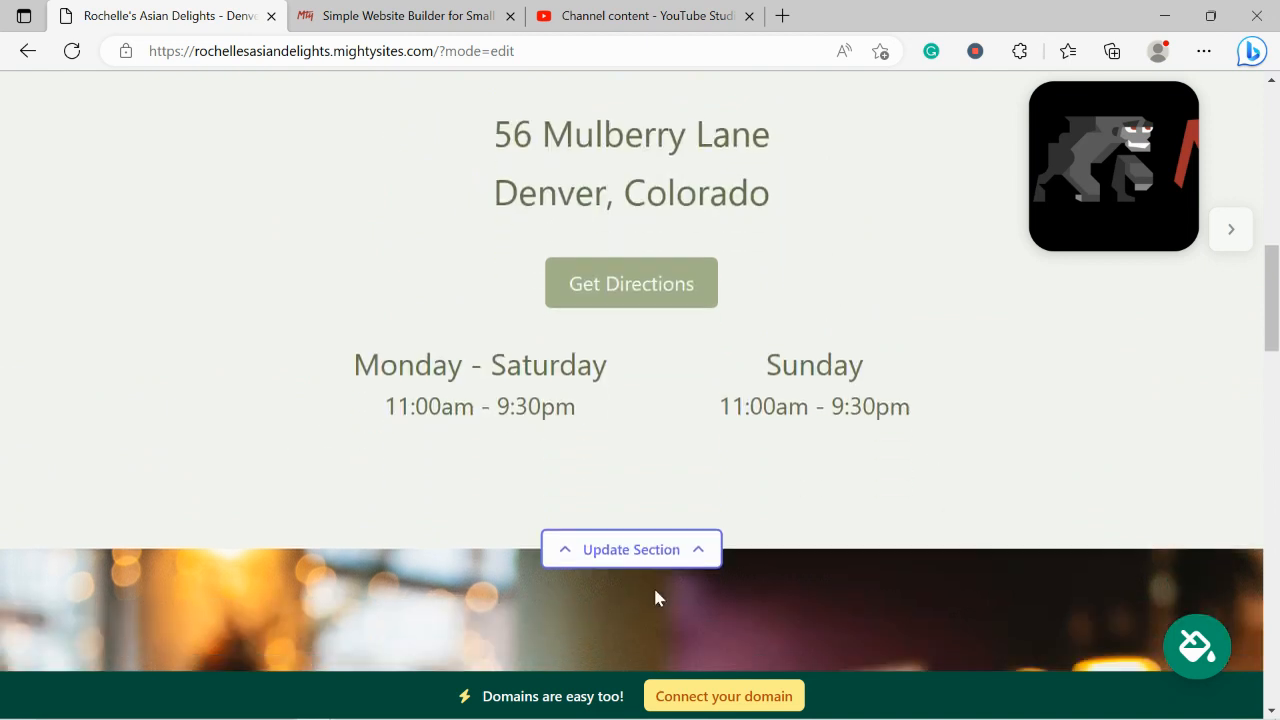
scroll(655, 597, down, 10)
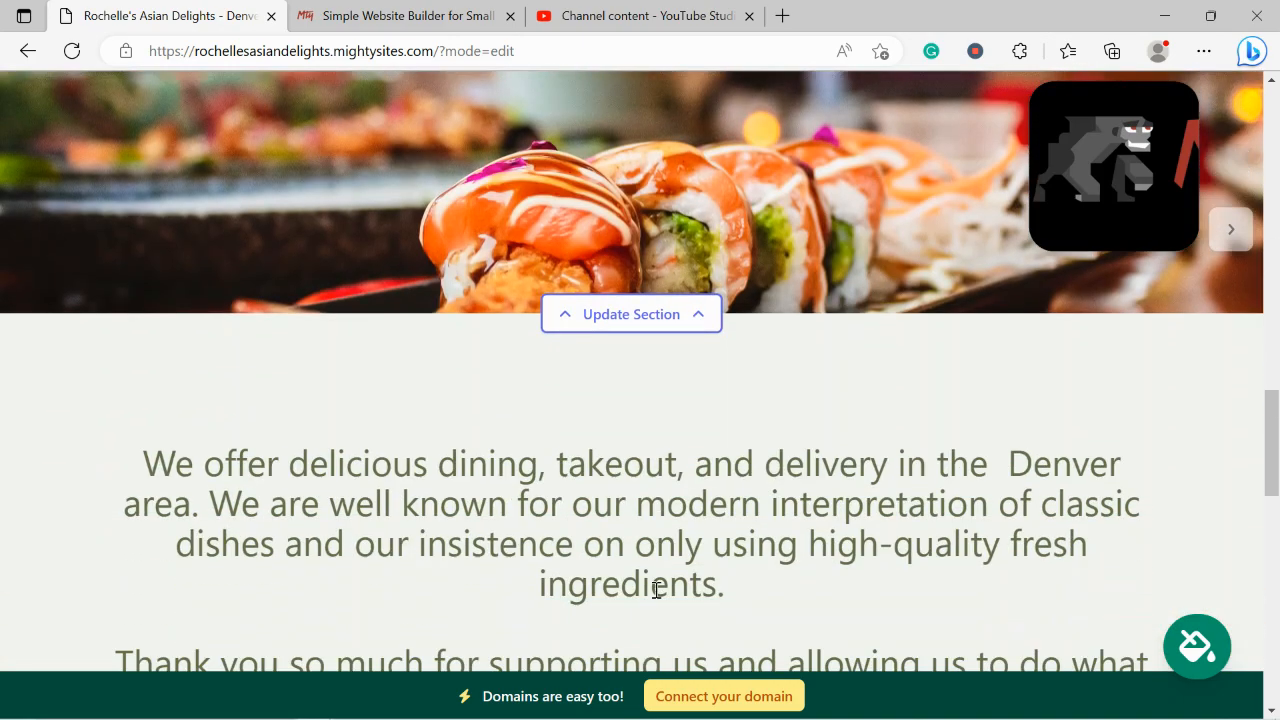
scroll(656, 597, down, 3)
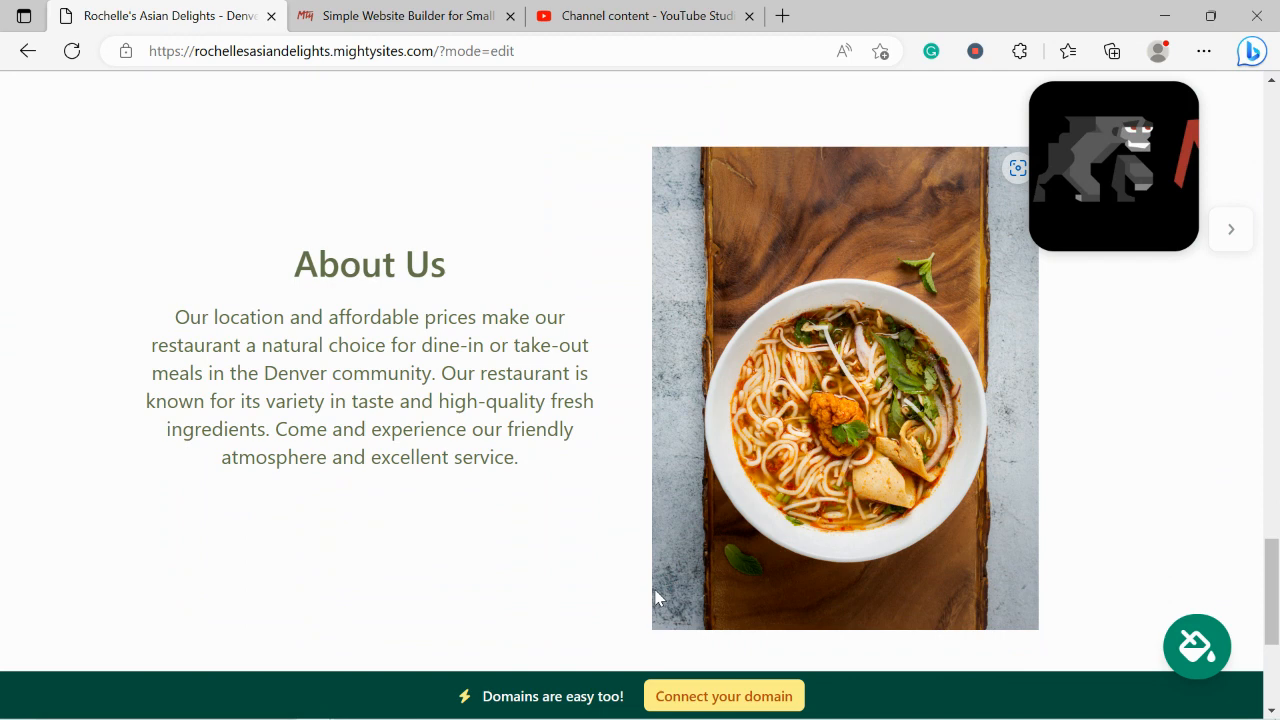
drag(278, 285, 540, 520)
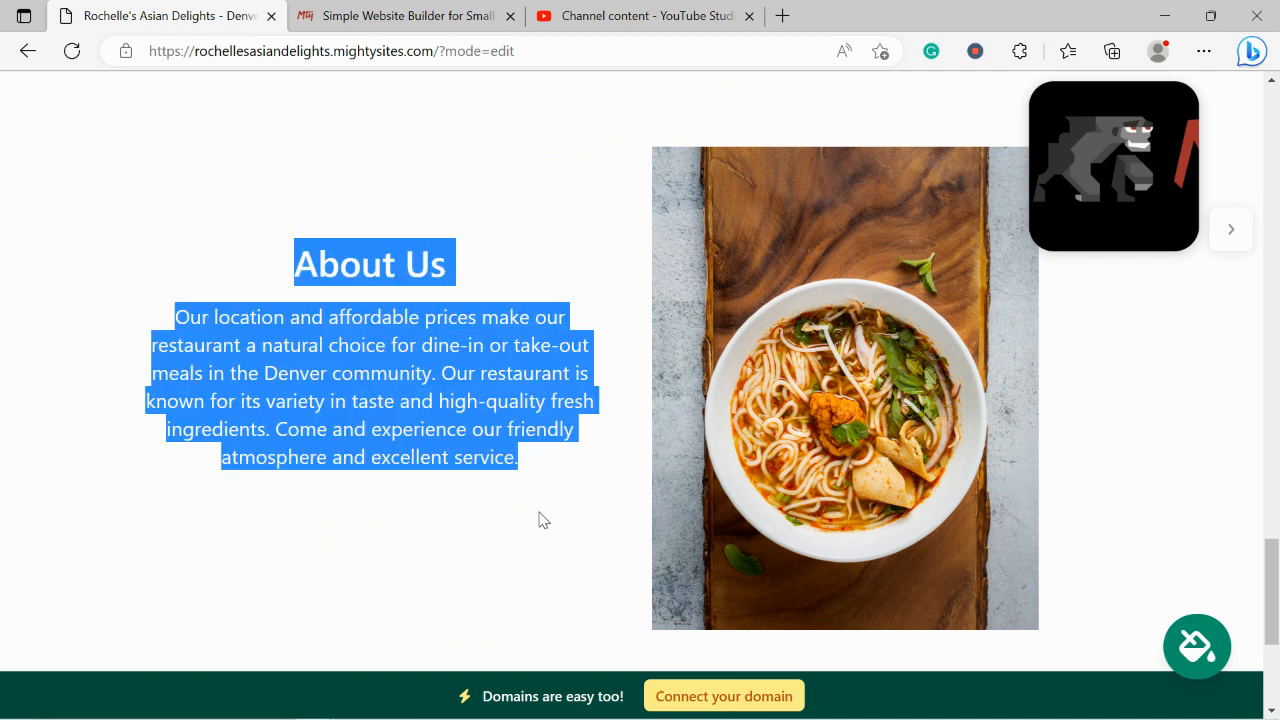
click(449, 530)
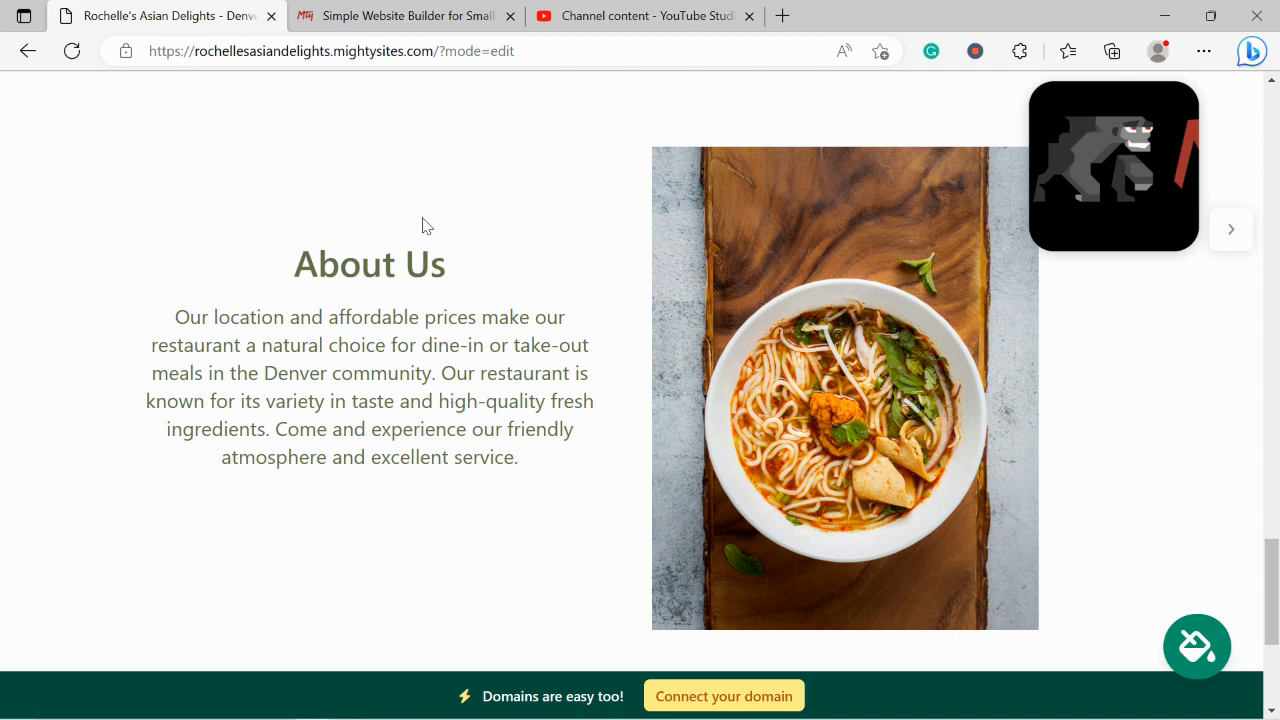
drag(280, 258, 570, 512)
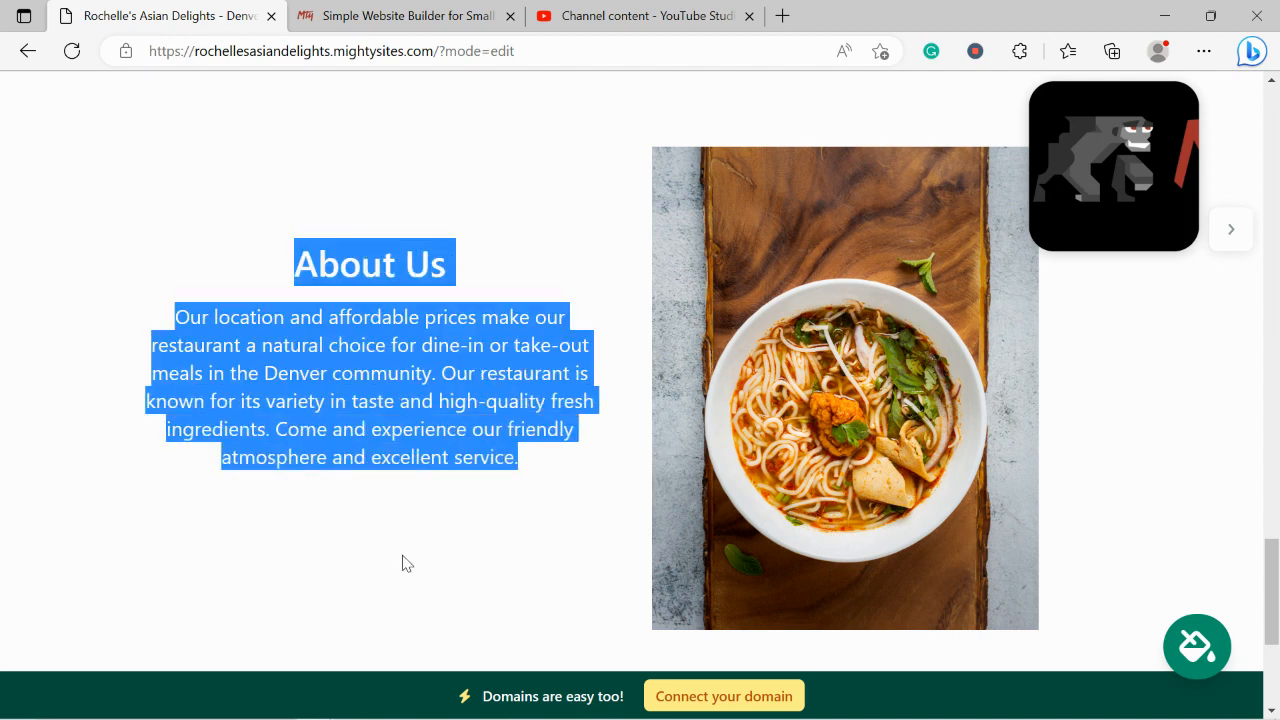
click(404, 563)
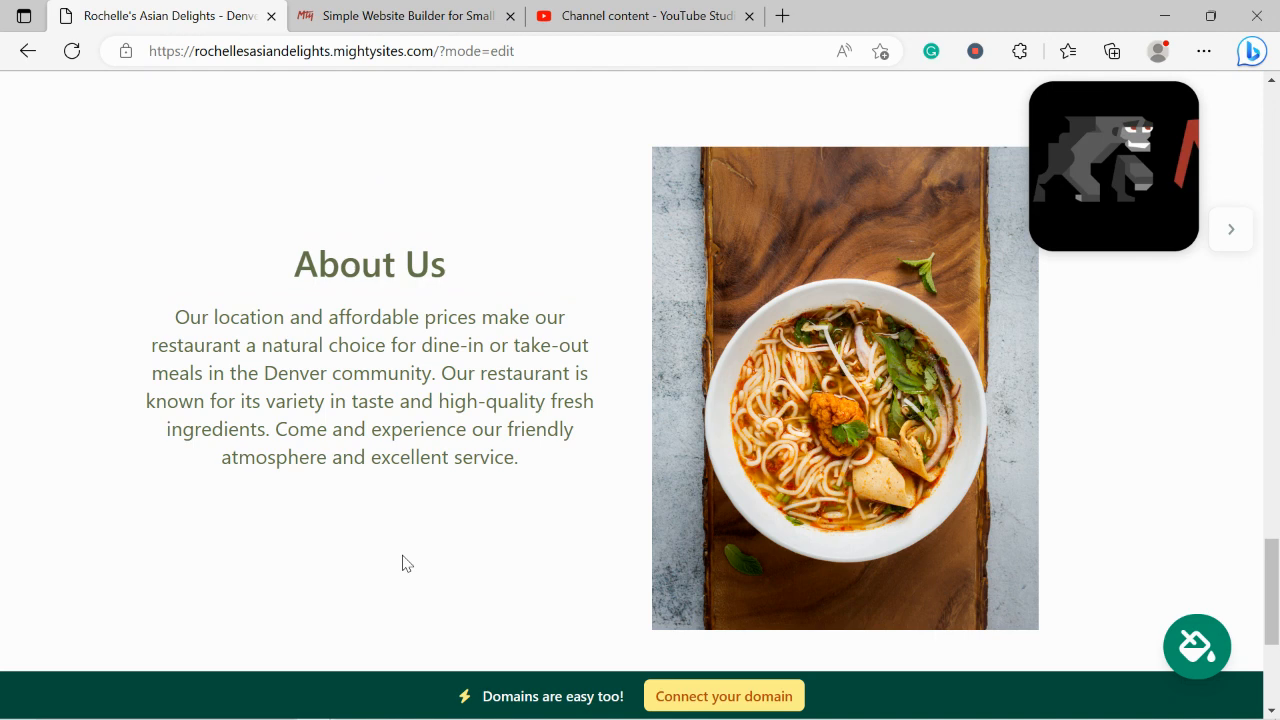
Open the Connect a Domain page, then return to the Mighty Sites homepage tab
scroll(404, 563, down, 3)
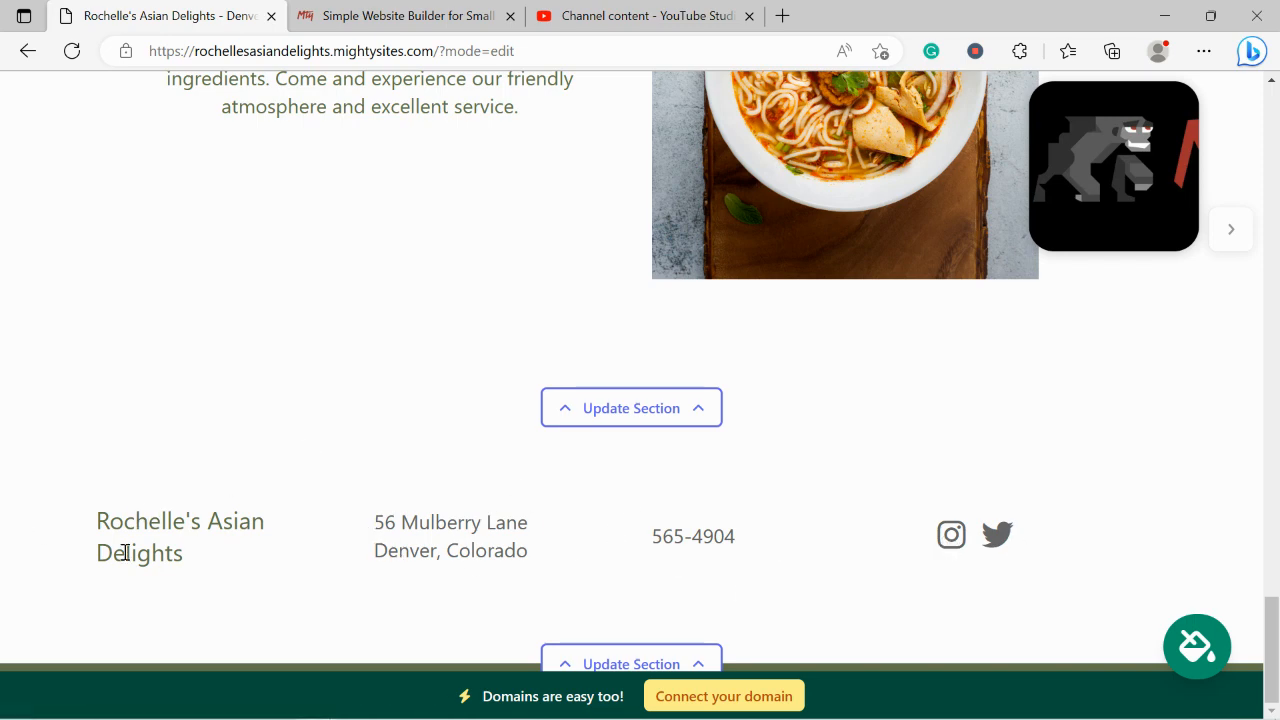
scroll(544, 580, up, 2)
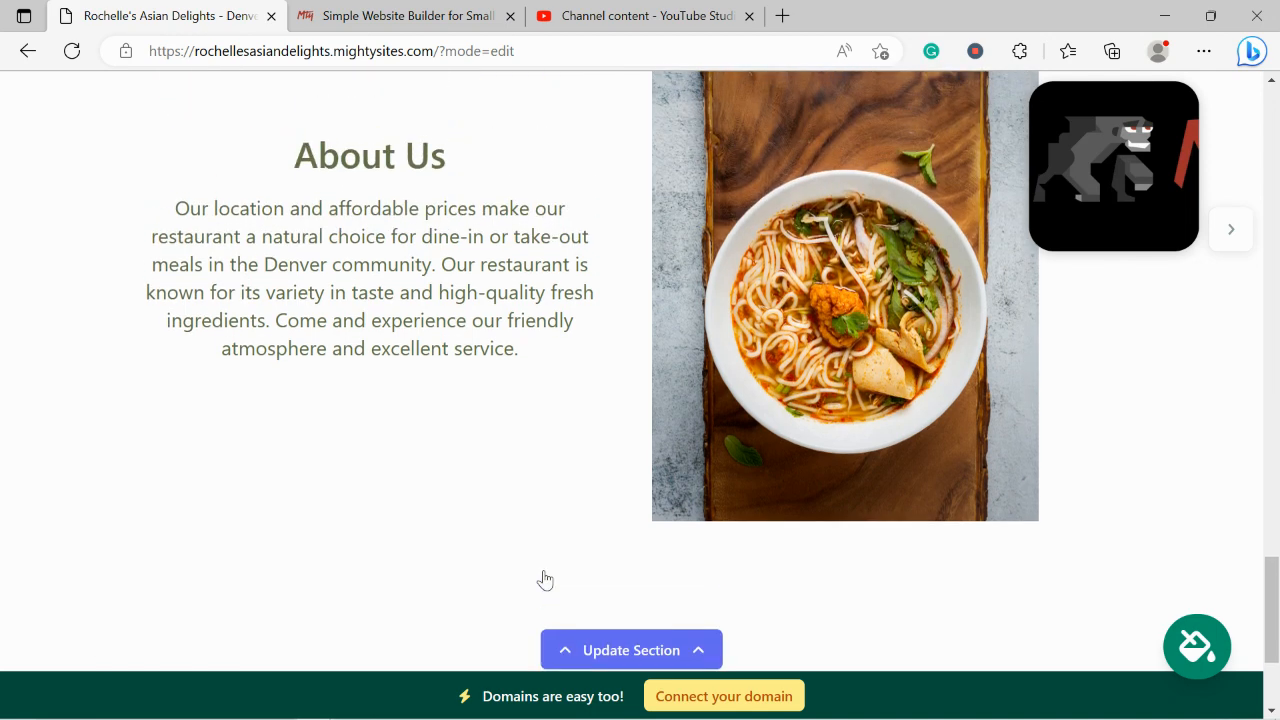
scroll(544, 580, up, 5)
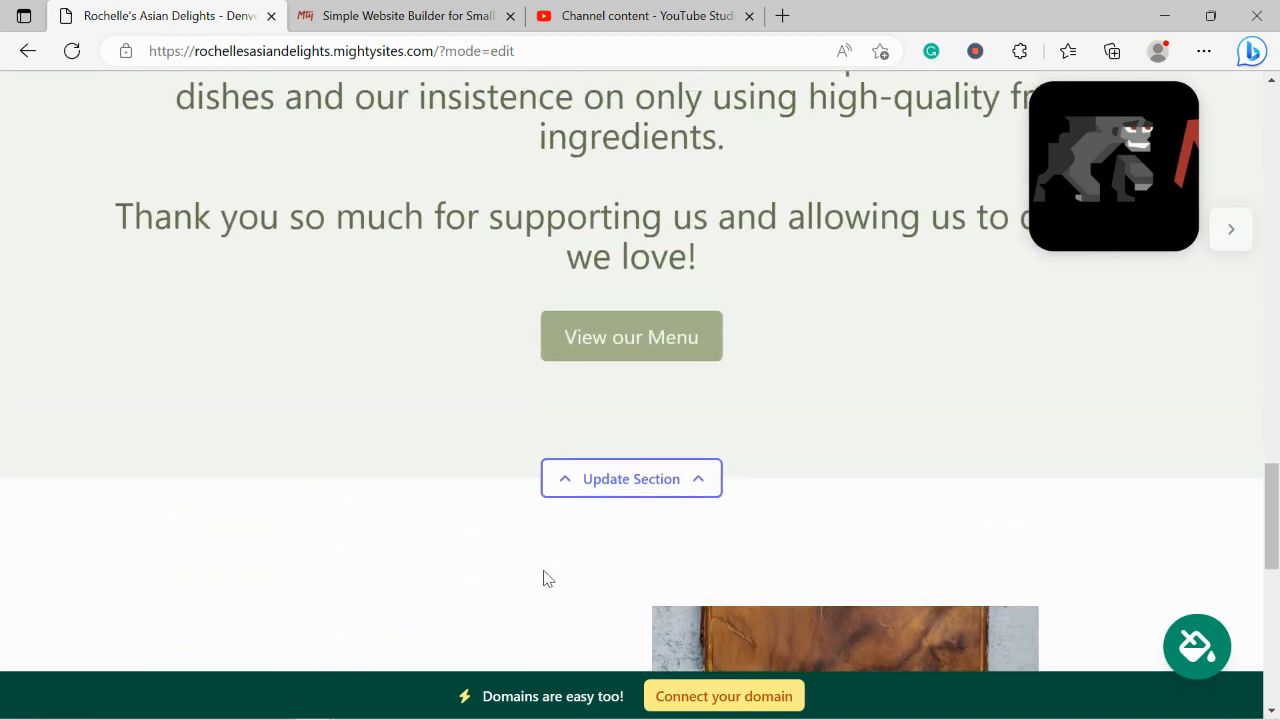
scroll(544, 580, up, 1)
click(723, 697)
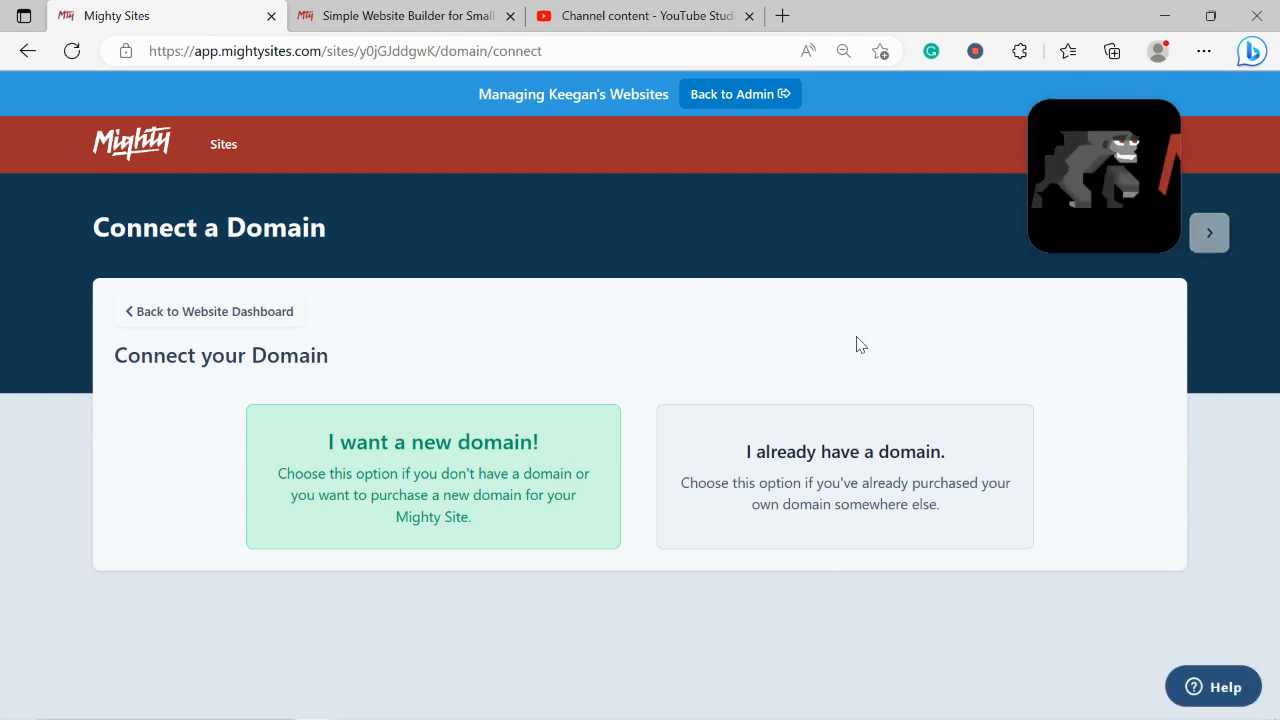
click(380, 8)
Return to the top of the mightysites.com homepage and open the Blog
key(Up)
key(Up)
key(Up)
key(Up)
key(Up)
key(Up)
key(Up)
key(Up)
key(Up)
key(Up)
key(Up)
key(Up)
key(Up)
key(Up)
key(Up)
key(Up)
key(Up)
key(Up)
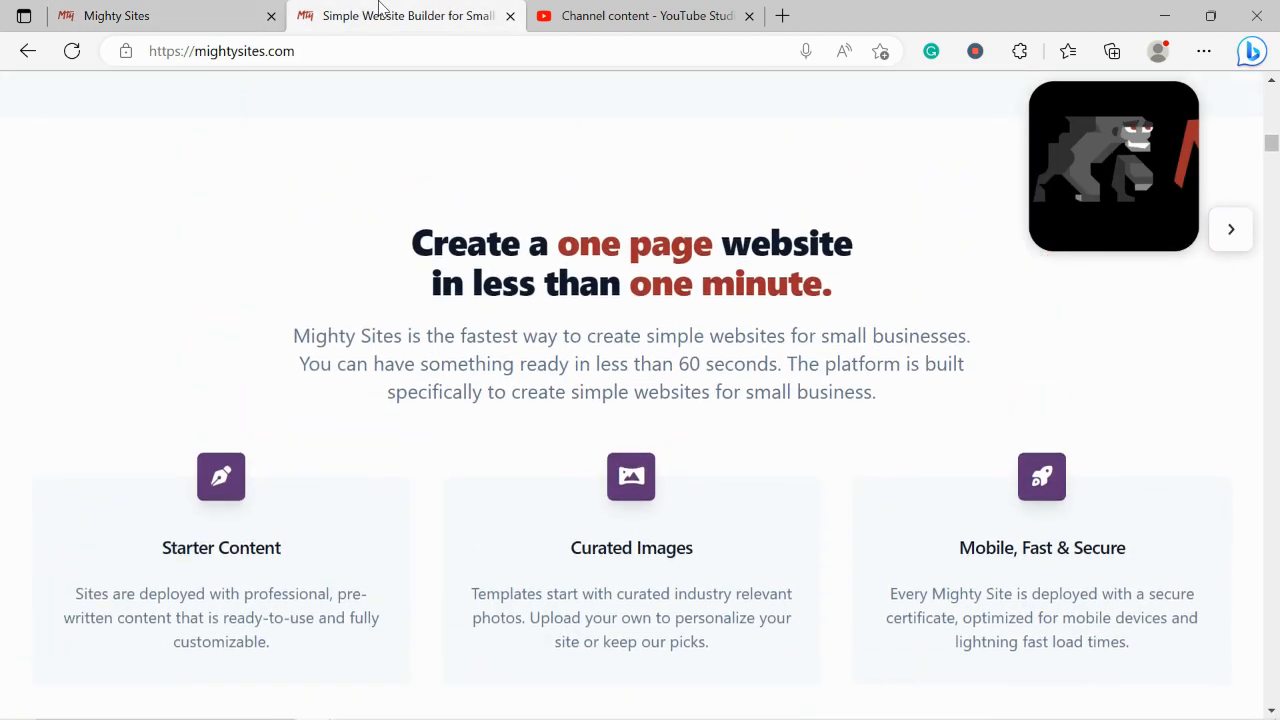
key(Up)
key(Up)
key(Up)
key(Up)
key(Up)
key(Up)
key(Up)
key(Up)
key(Up)
key(Up)
key(Up)
key(Up)
key(Up)
key(Up)
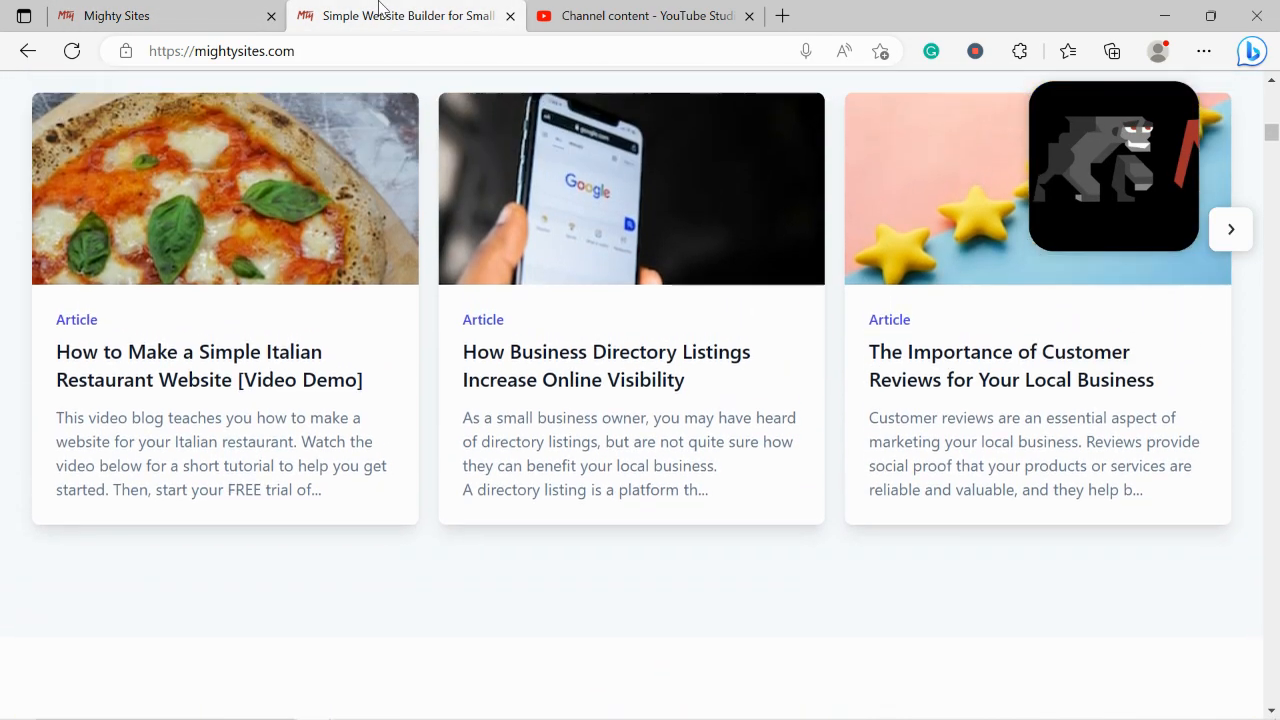
key(Up)
key(Up)
key(Up)
key(Up)
key(Up)
key(Up)
key(Up)
key(Up)
key(Up)
key(Up)
key(Up)
key(Up)
key(Up)
key(Up)
key(Up)
key(Up)
key(Up)
key(Up)
key(Up)
key(Up)
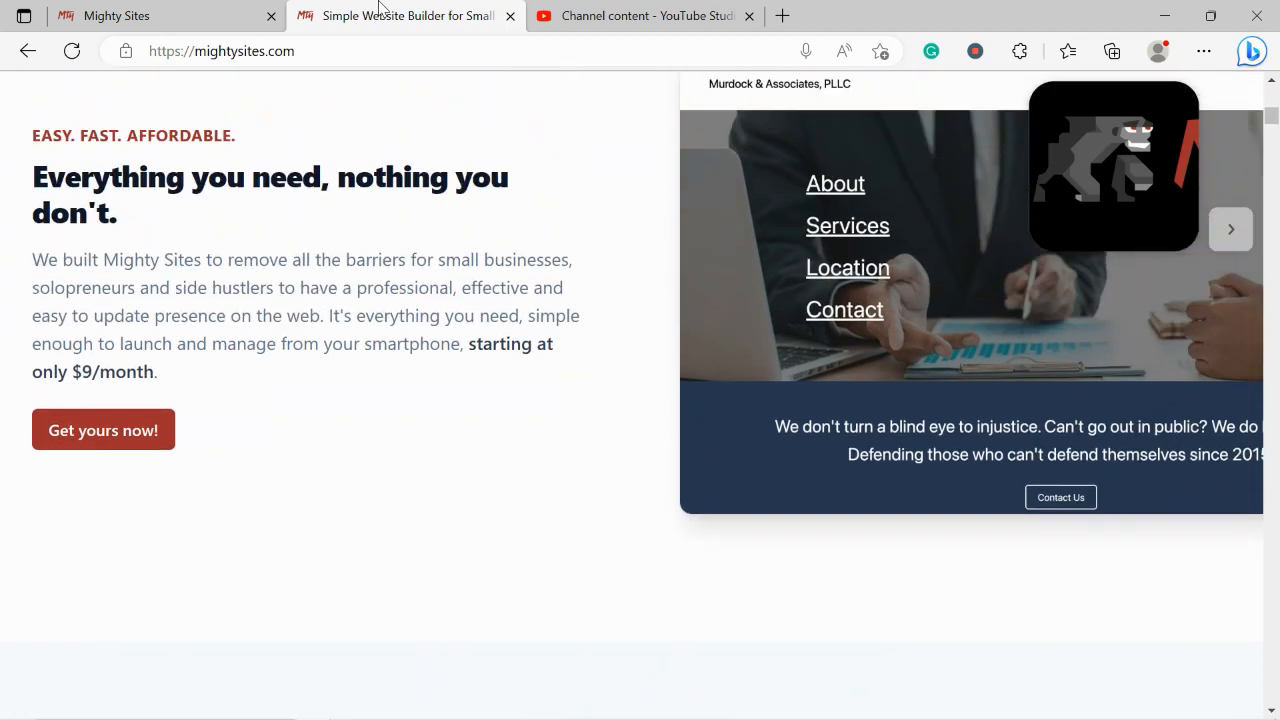
key(Up)
key(Up)
key(Up)
key(Up)
key(Up)
key(Up)
key(Up)
key(Up)
key(Up)
key(Up)
key(Up)
key(Up)
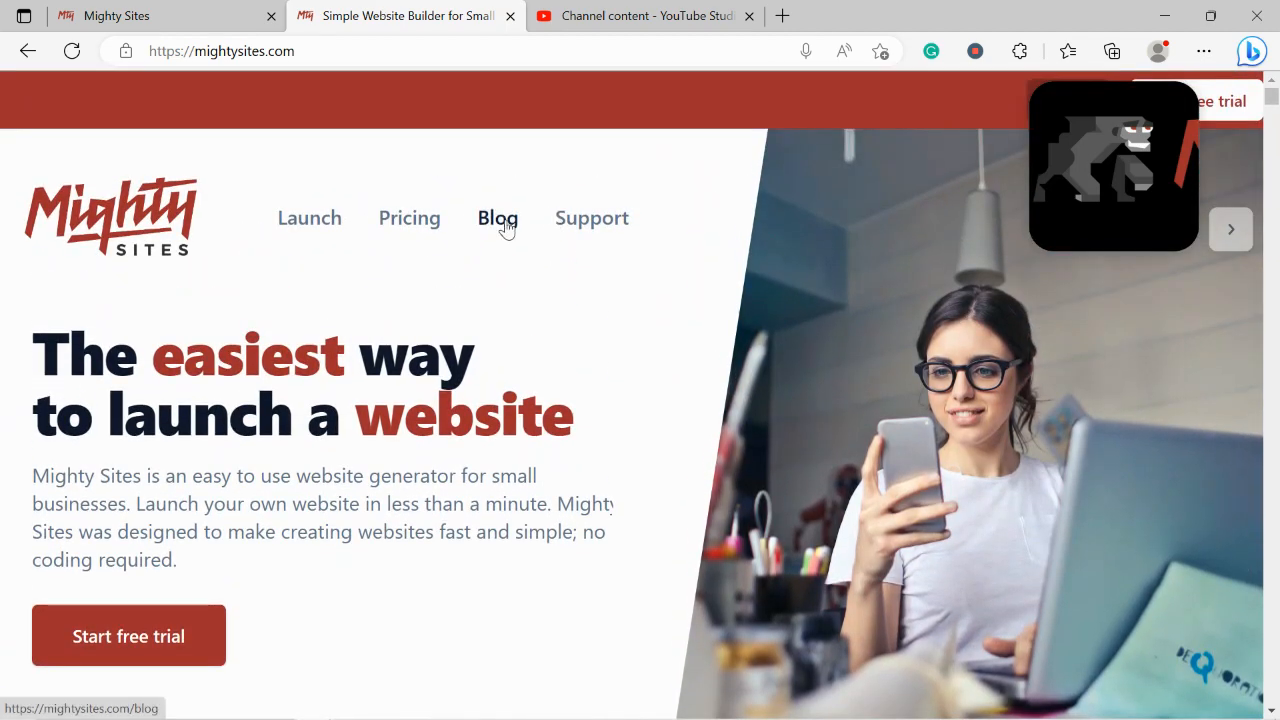
click(507, 228)
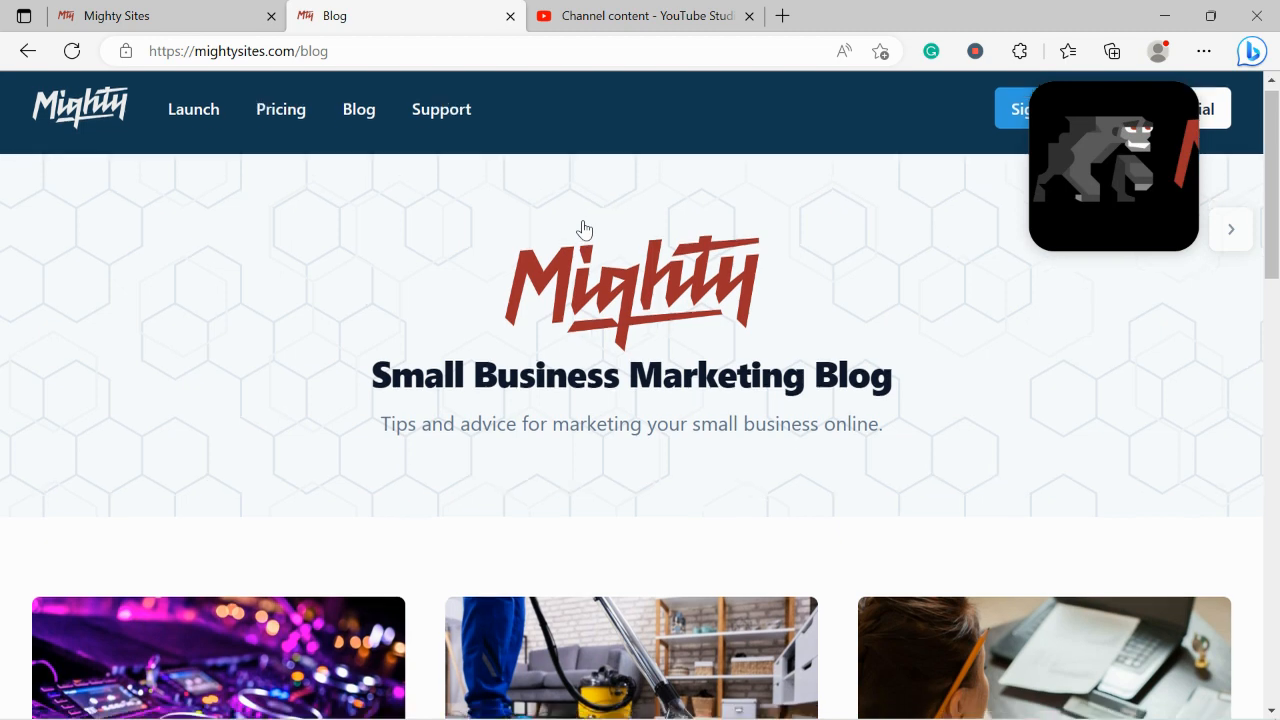
Read through the blog articles, then return to the Connect a Domain tab
scroll(584, 229, down, 1)
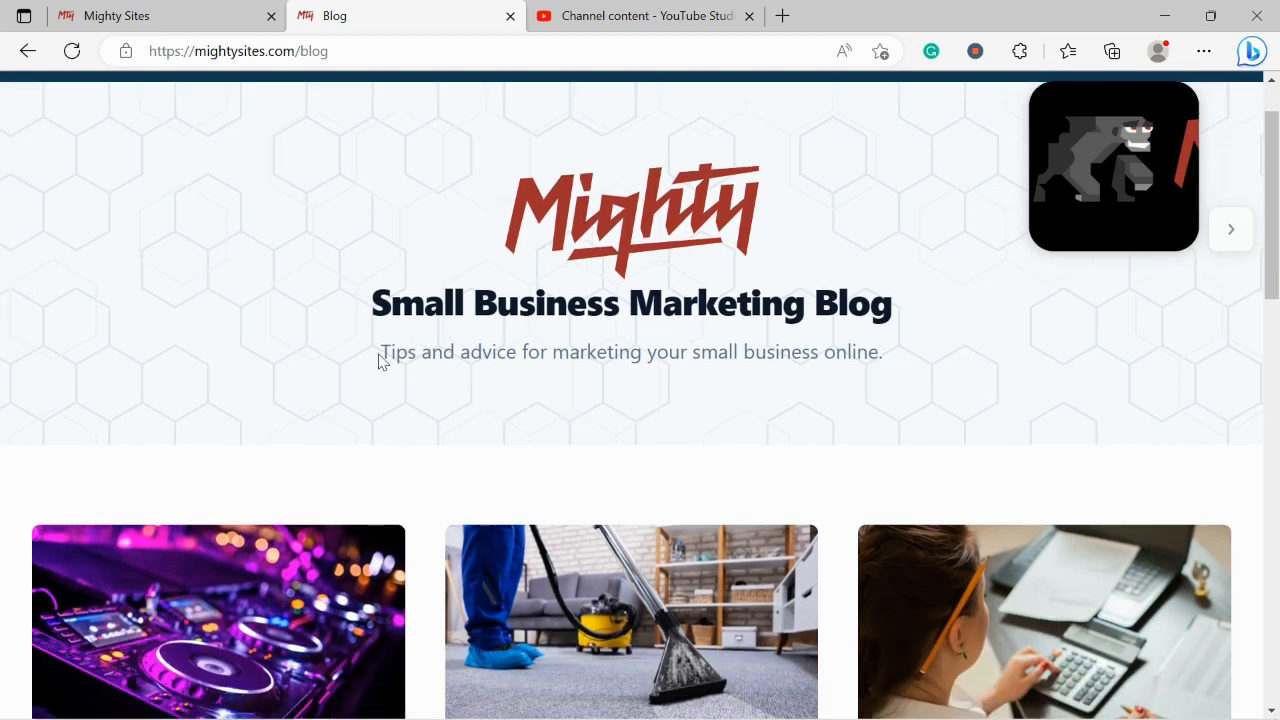
drag(380, 355, 1003, 366)
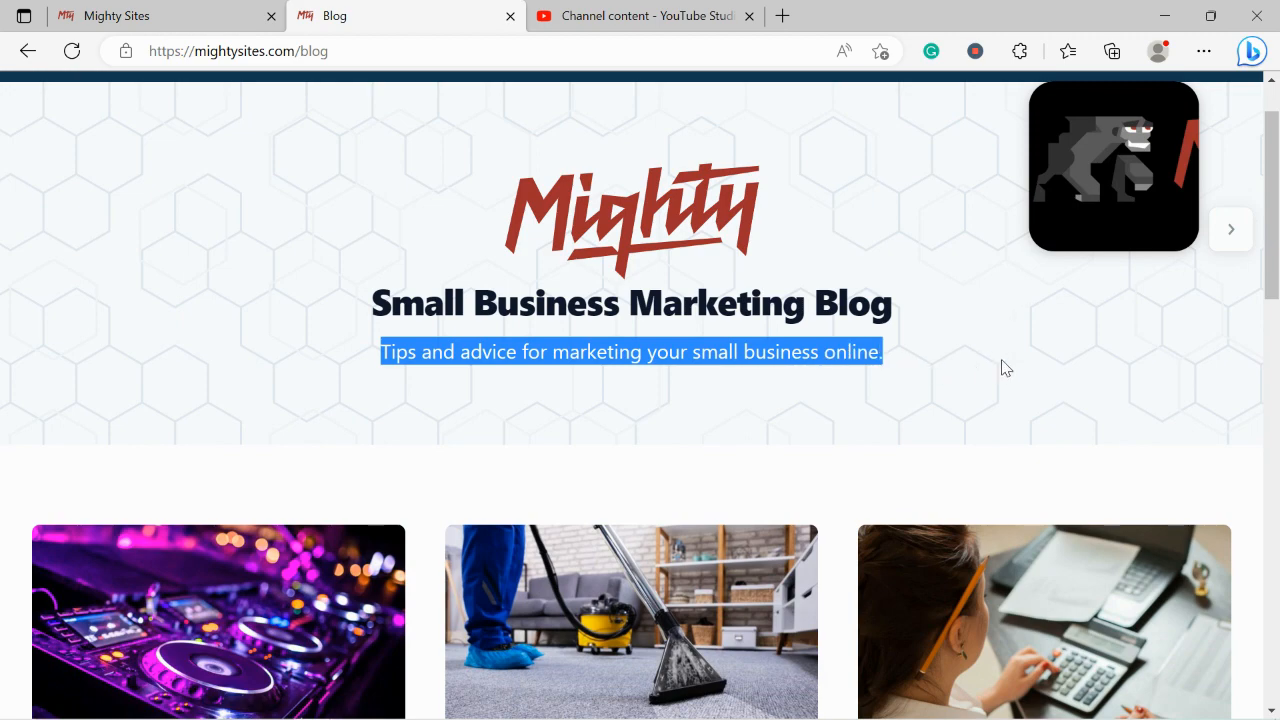
click(757, 398)
scroll(757, 398, down, 1)
scroll(755, 398, down, 3)
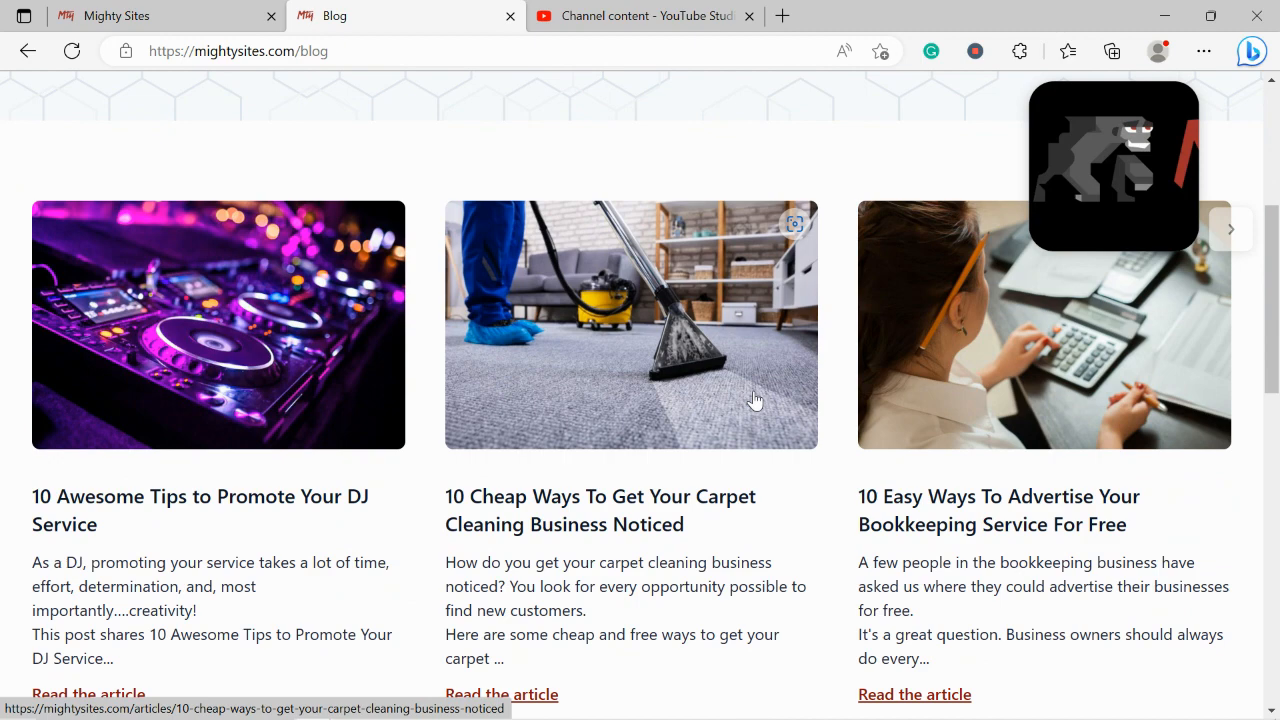
scroll(755, 400, down, 2)
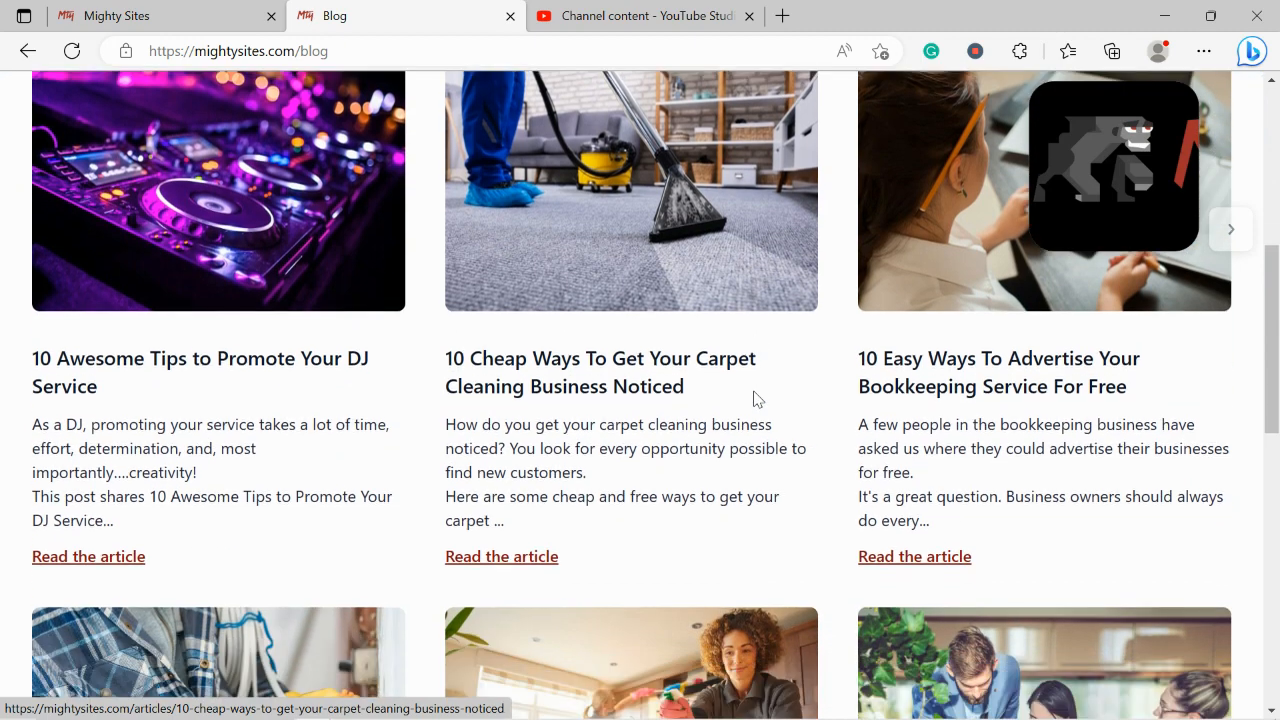
scroll(755, 400, down, 3)
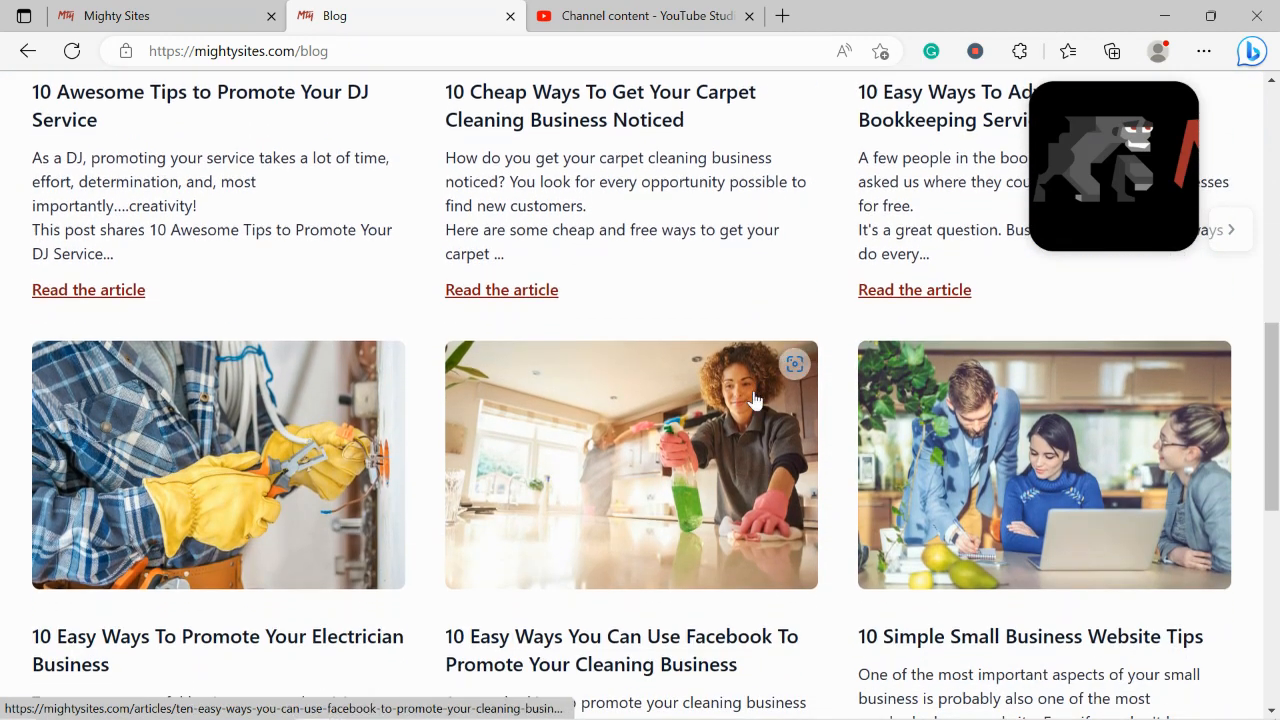
click(157, 12)
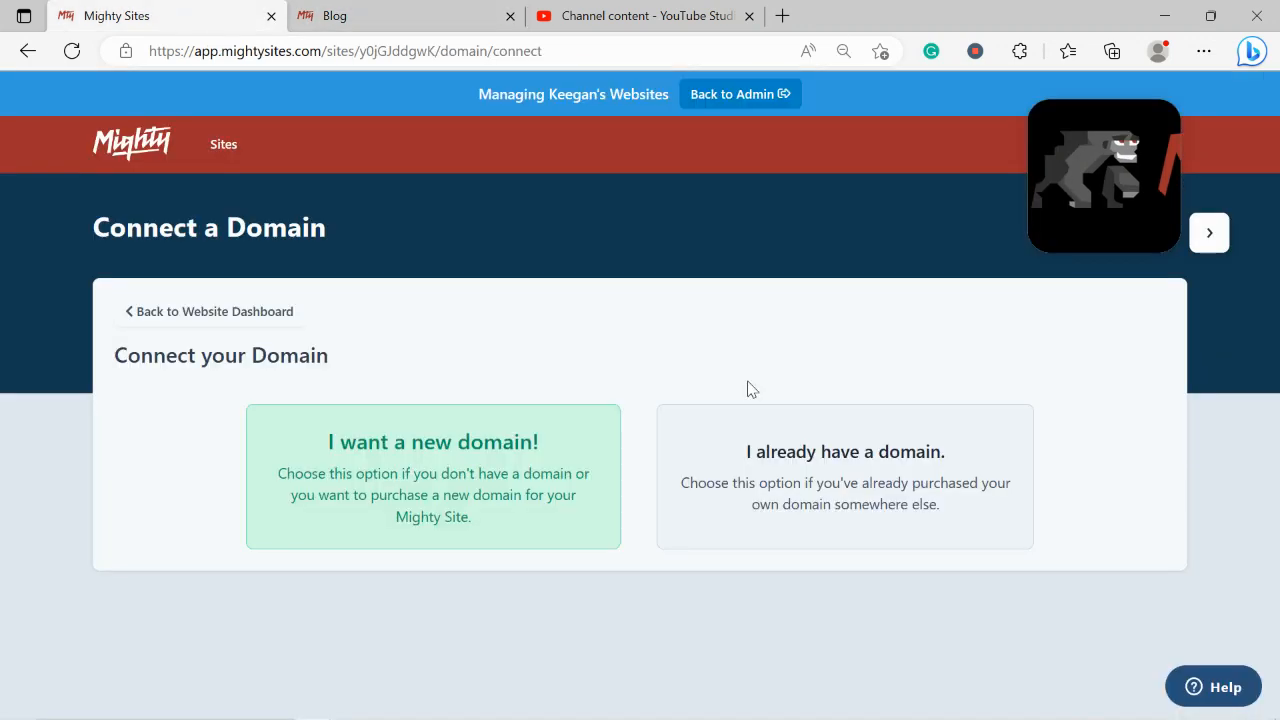
From the website dashboard, open the live restaurant site link under Your Website
click(223, 311)
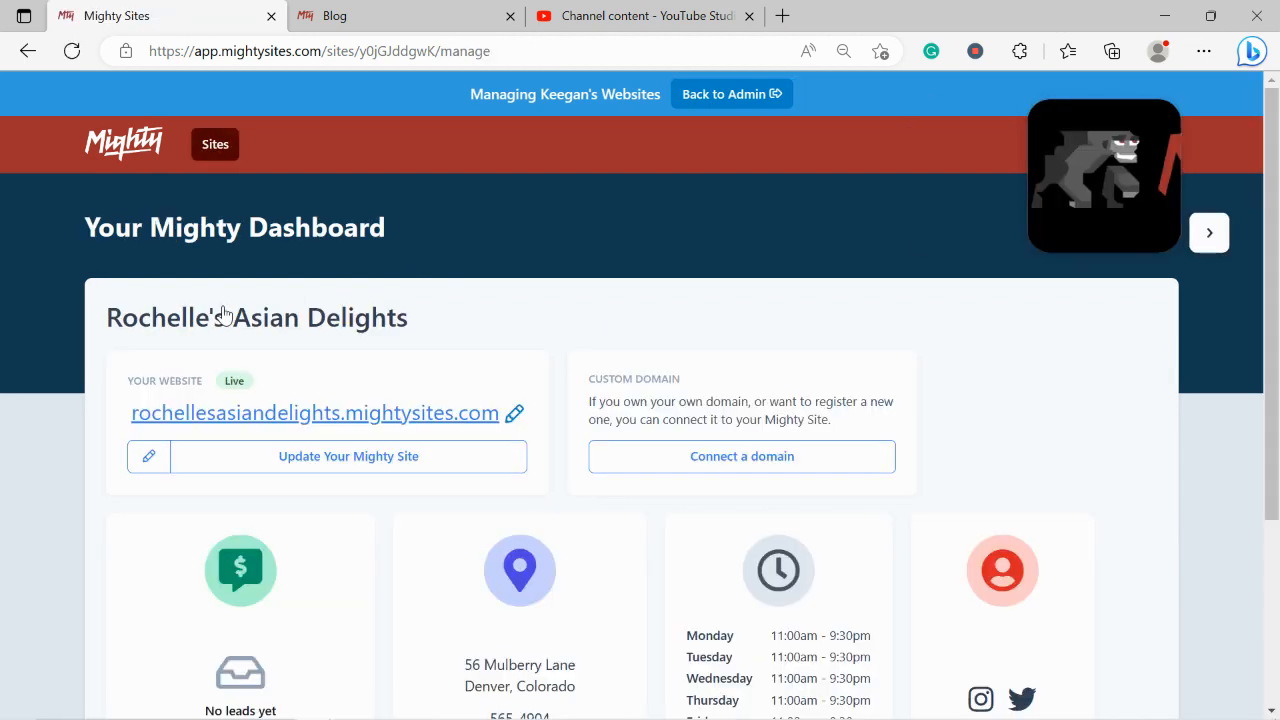
click(437, 415)
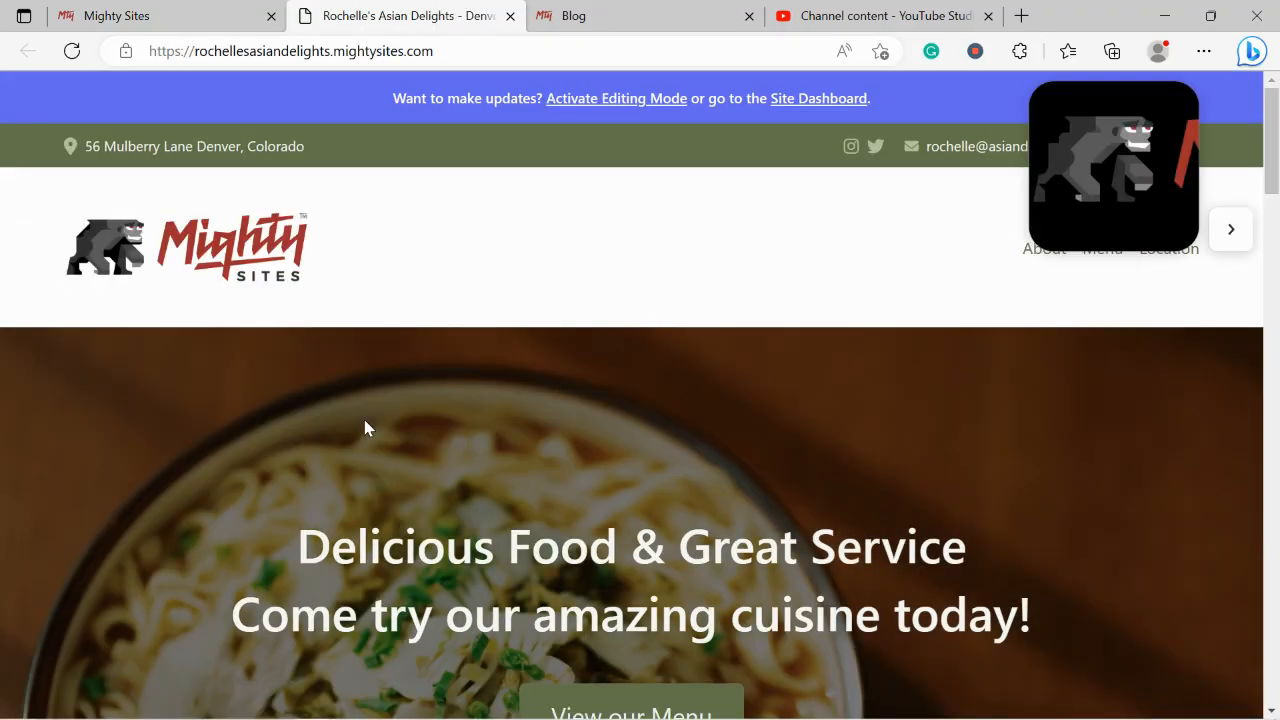
scroll(365, 421, down, 3)
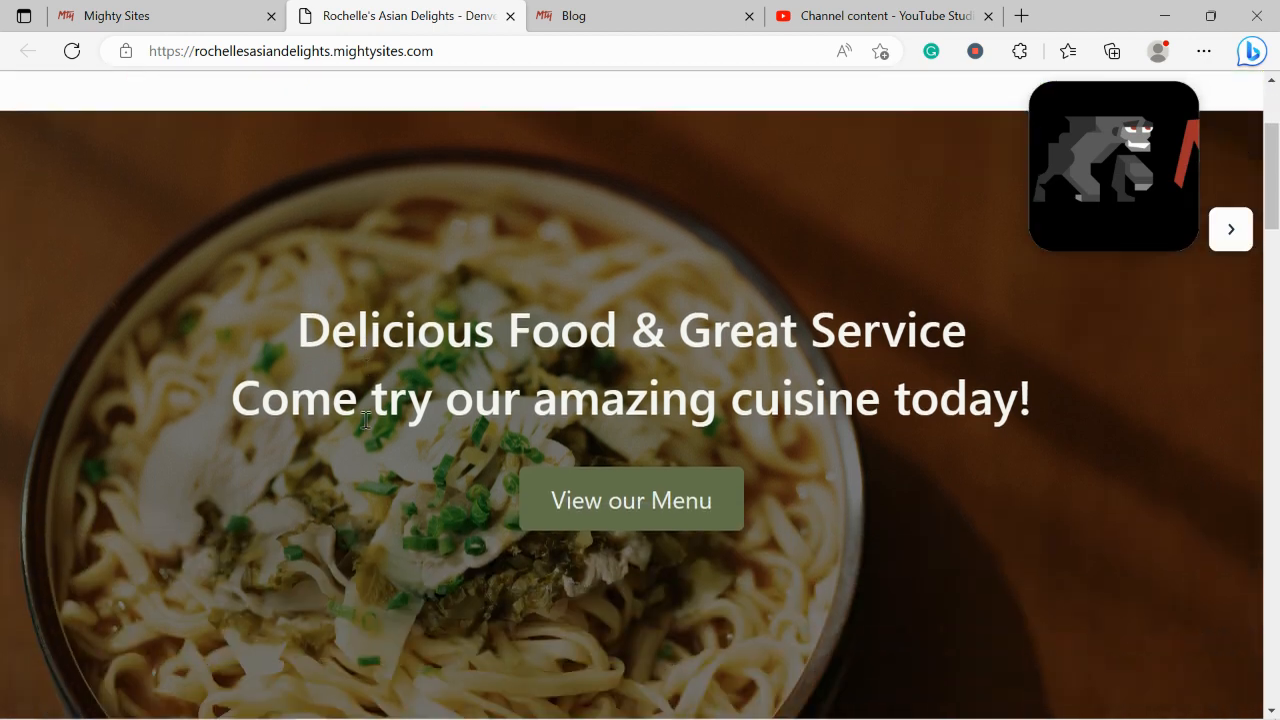
scroll(364, 427, down, 3)
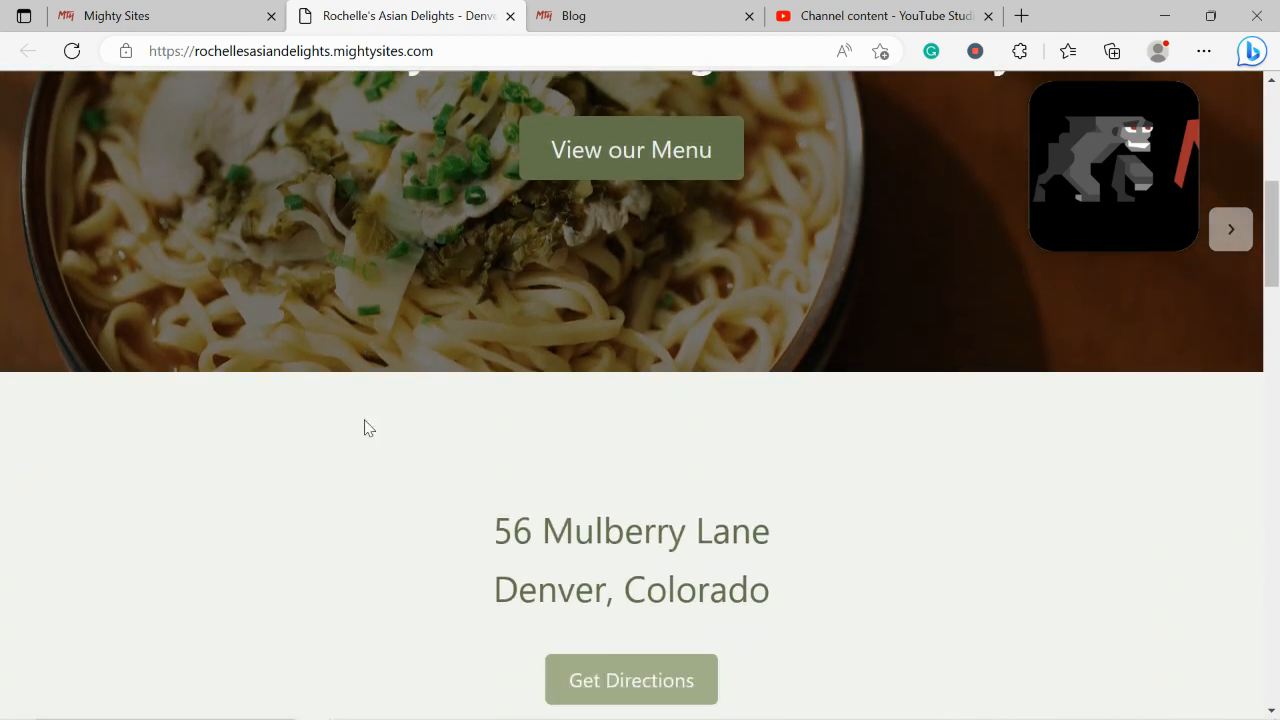
scroll(365, 425, down, 3)
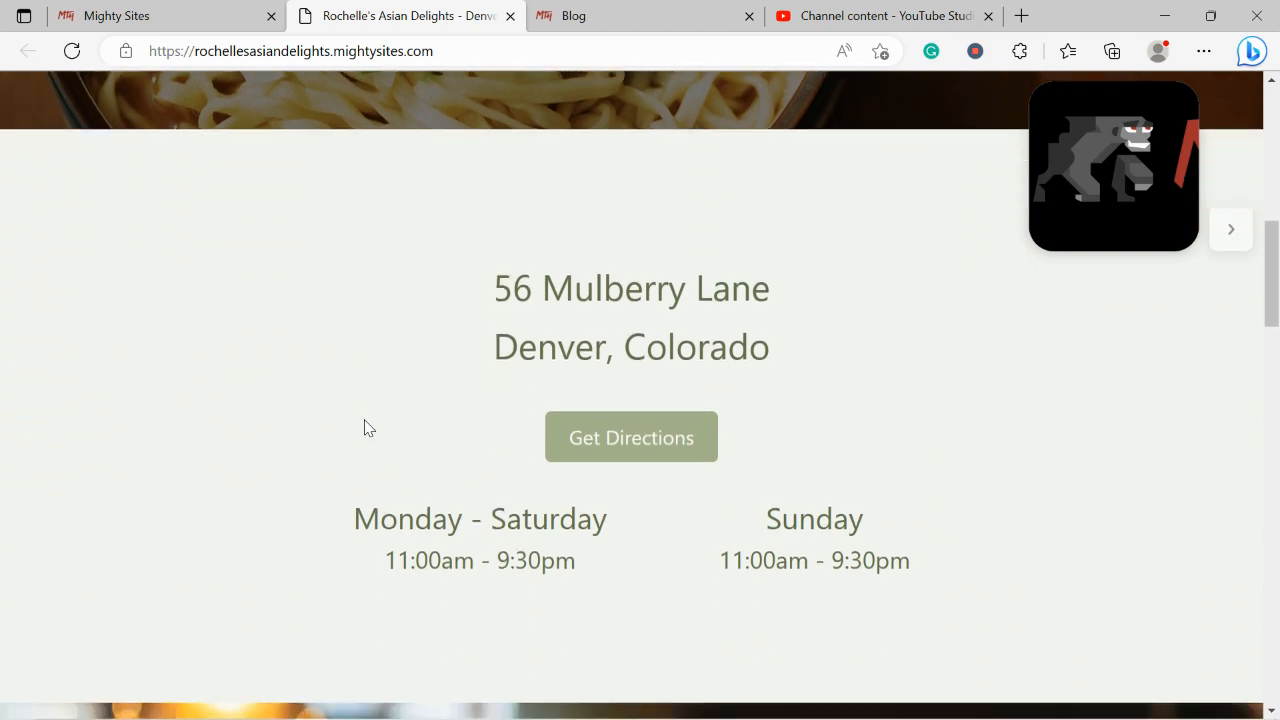
scroll(365, 422, down, 3)
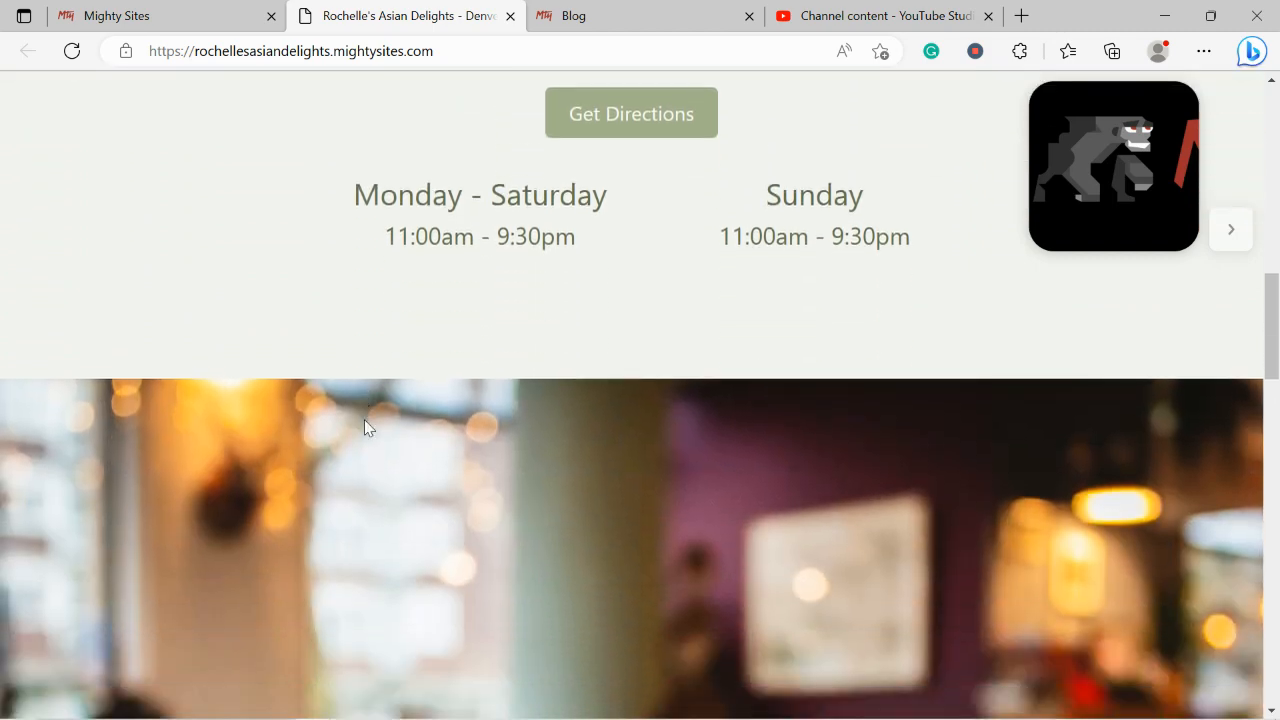
scroll(364, 427, down, 3)
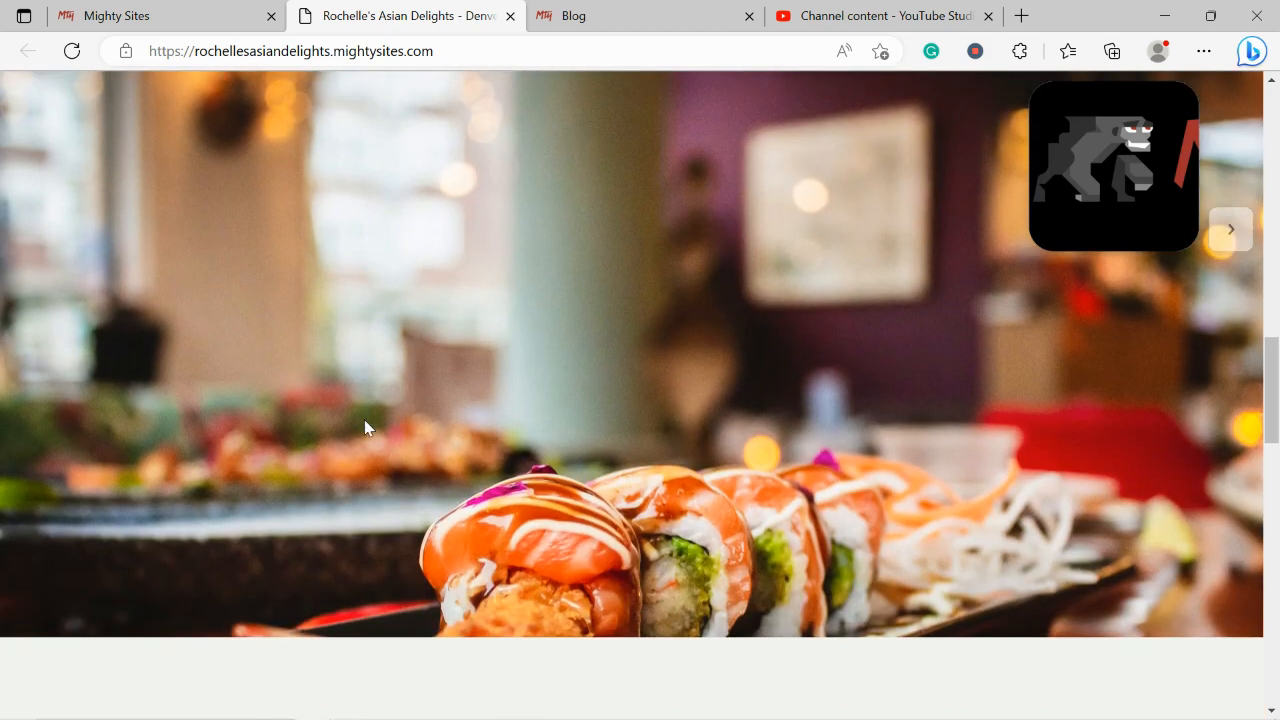
scroll(364, 427, up, 1)
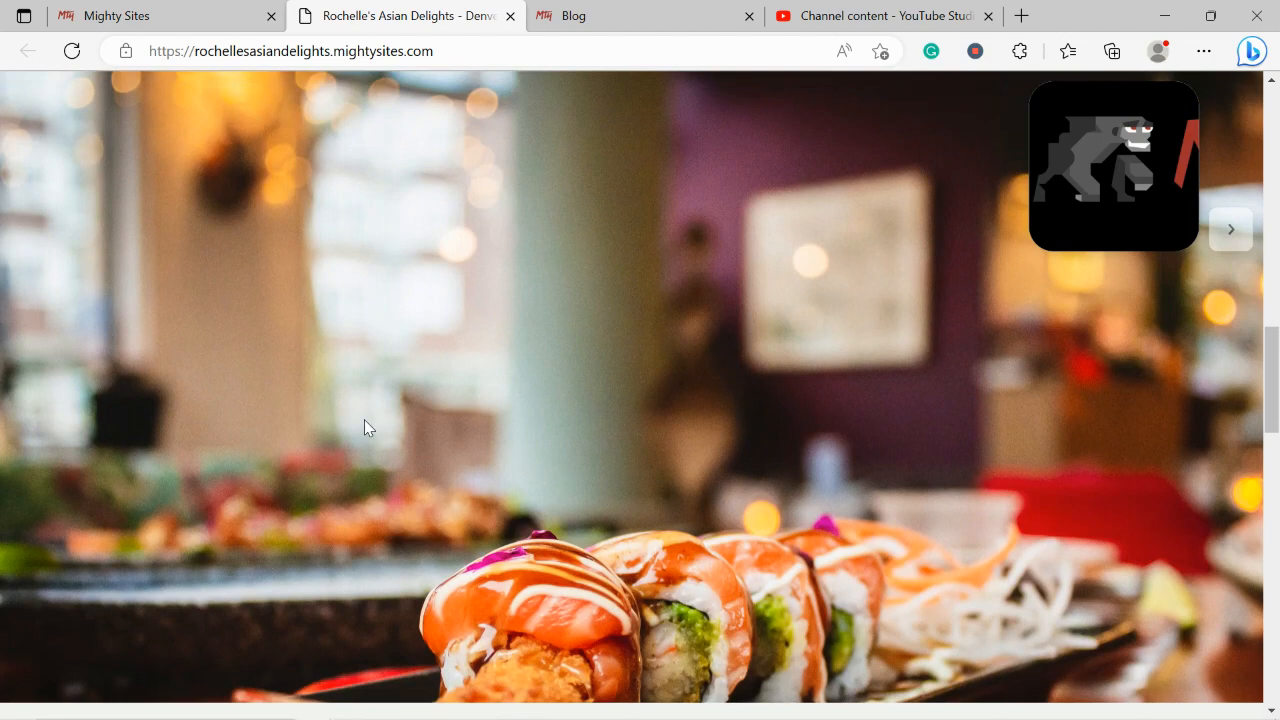
scroll(364, 420, down, 4)
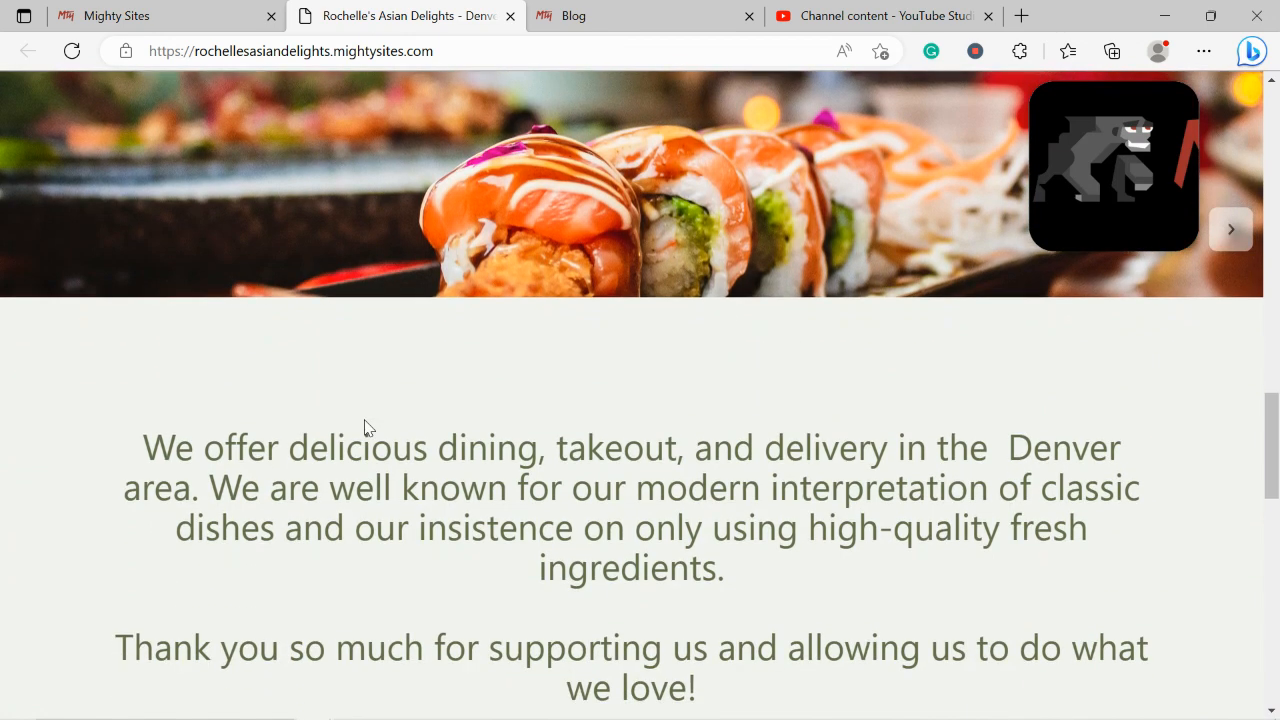
scroll(365, 424, down, 1)
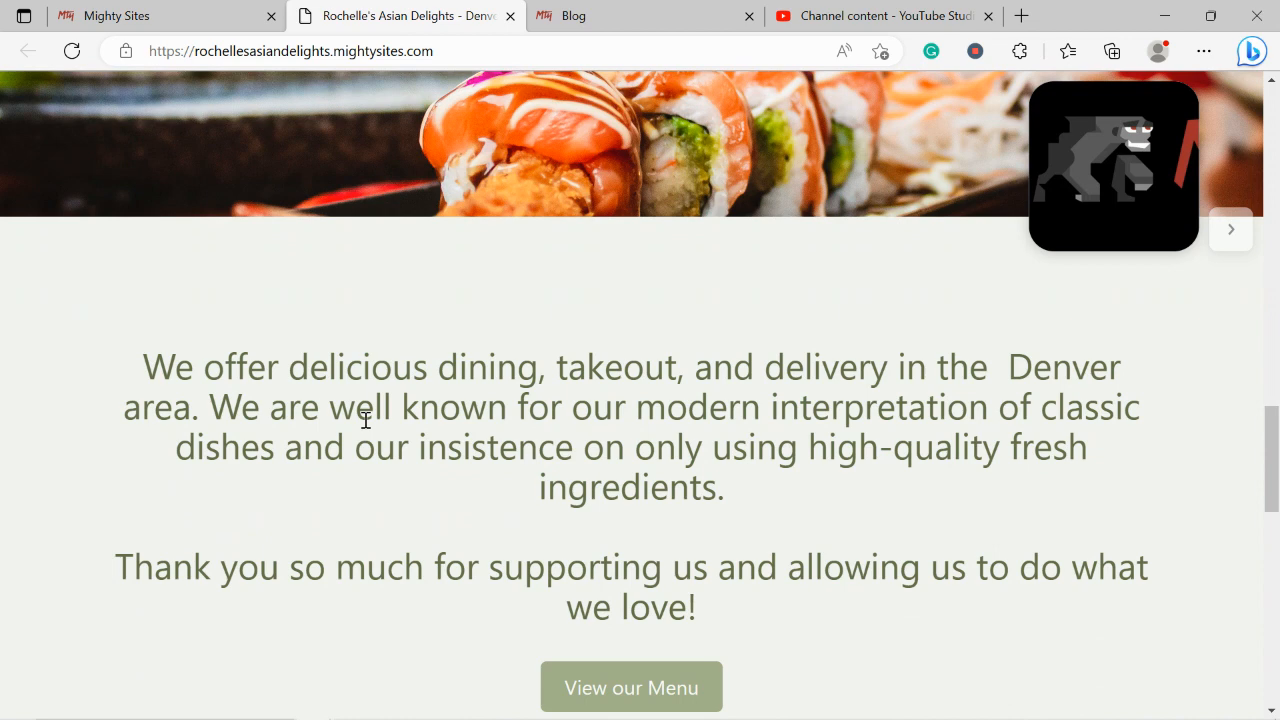
scroll(366, 420, down, 3)
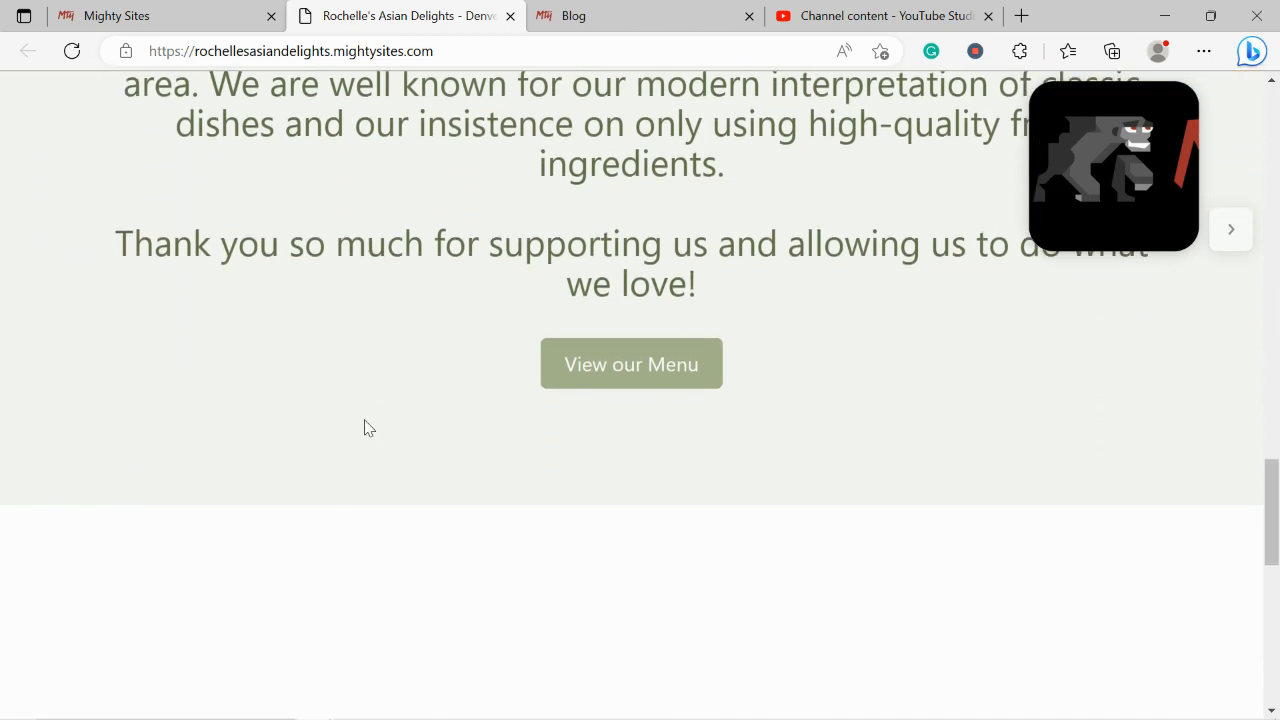
scroll(366, 428, down, 4)
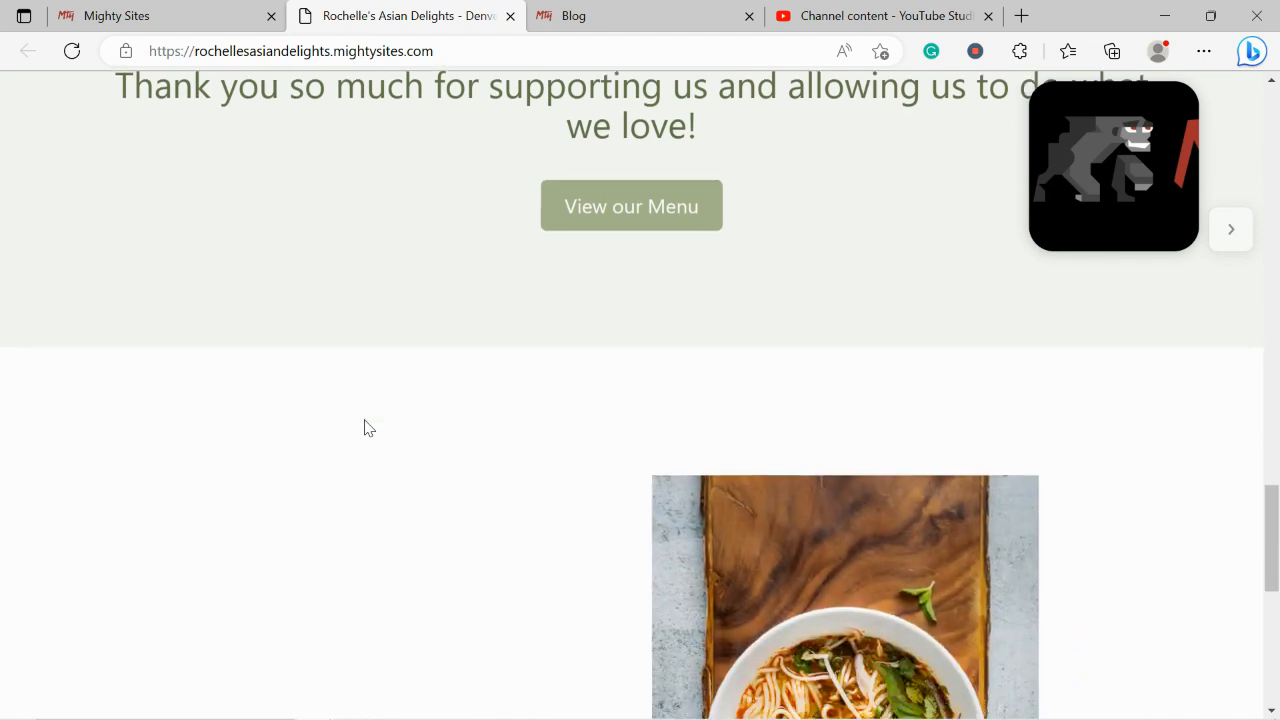
scroll(366, 420, down, 1)
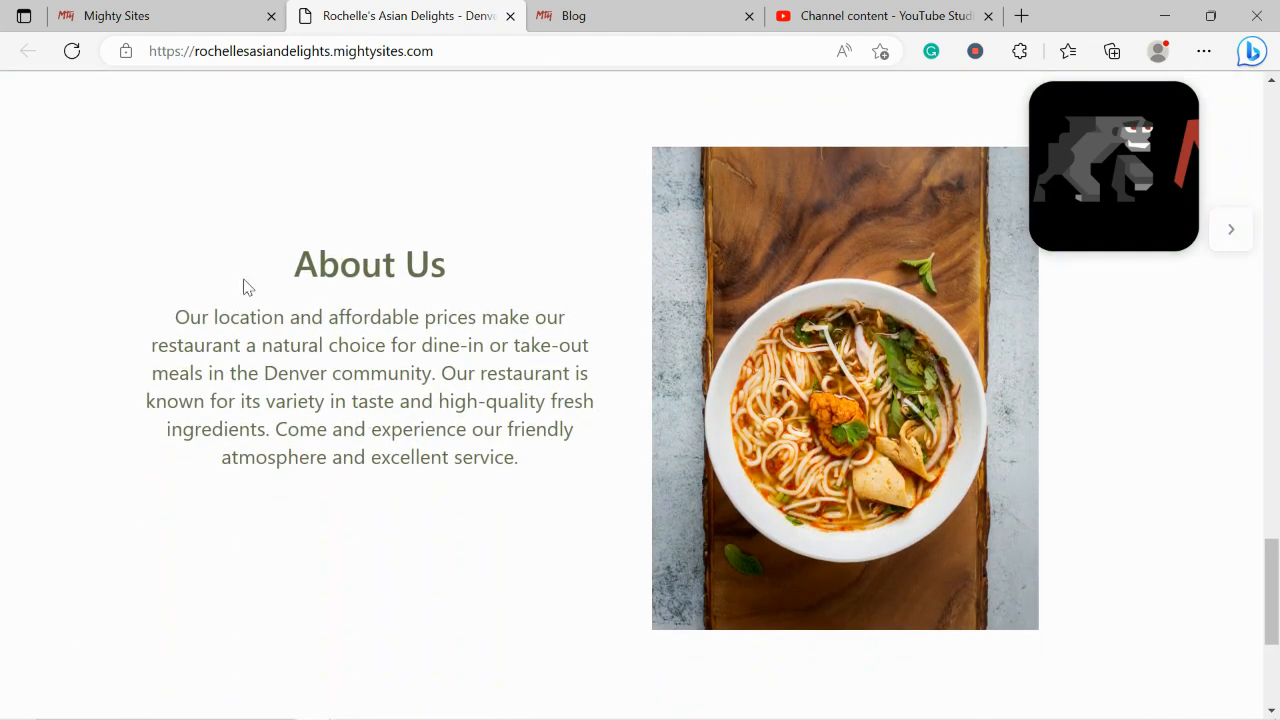
drag(248, 266, 567, 484)
click(380, 535)
scroll(380, 535, down, 3)
scroll(380, 535, up, 2)
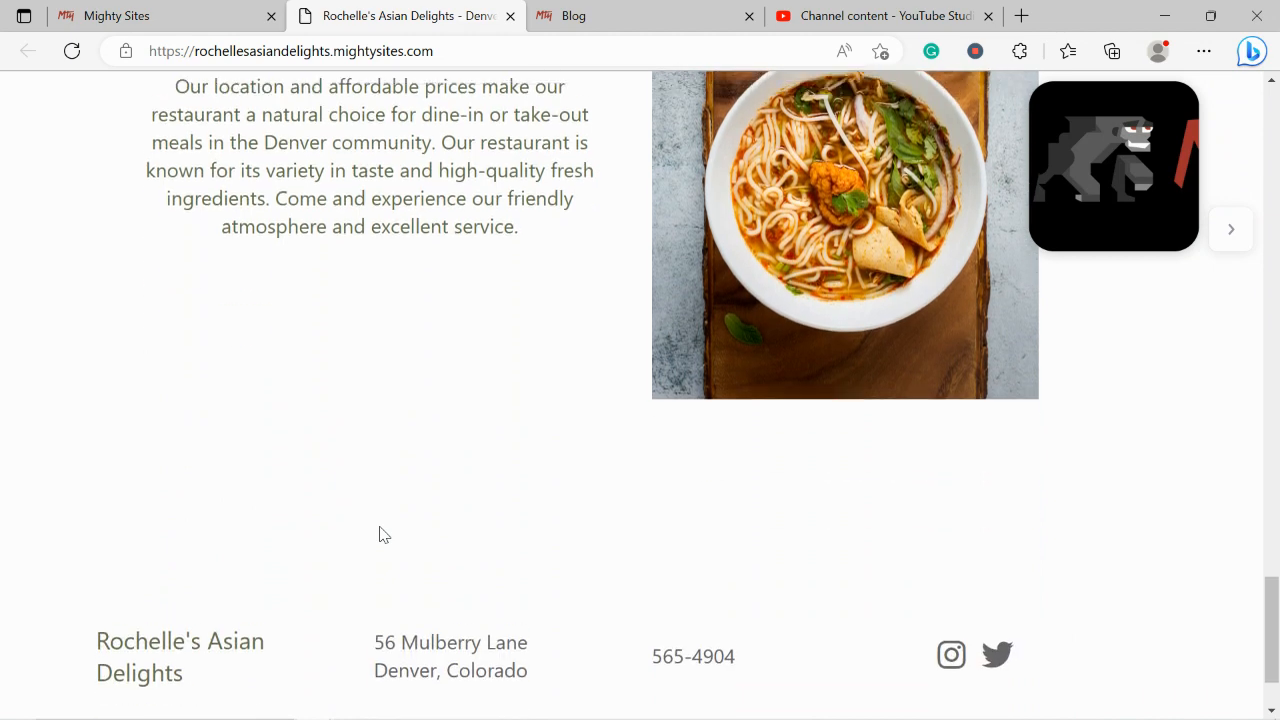
scroll(380, 535, up, 1)
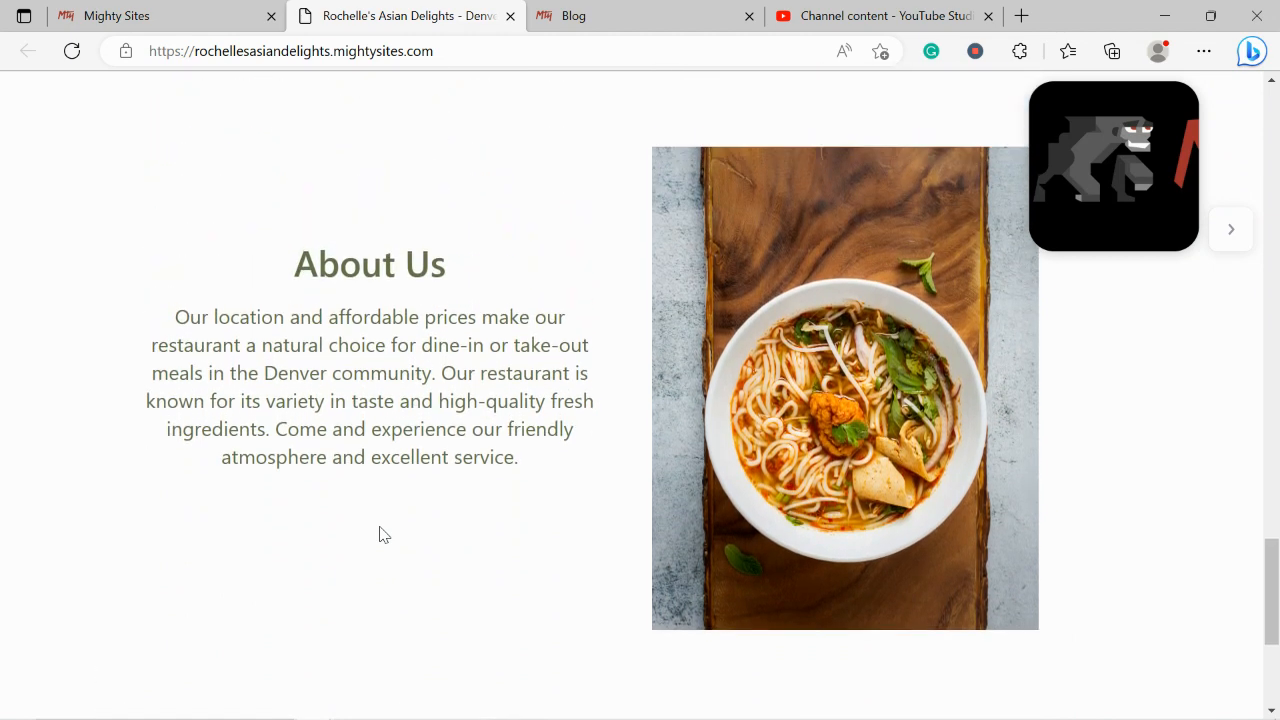